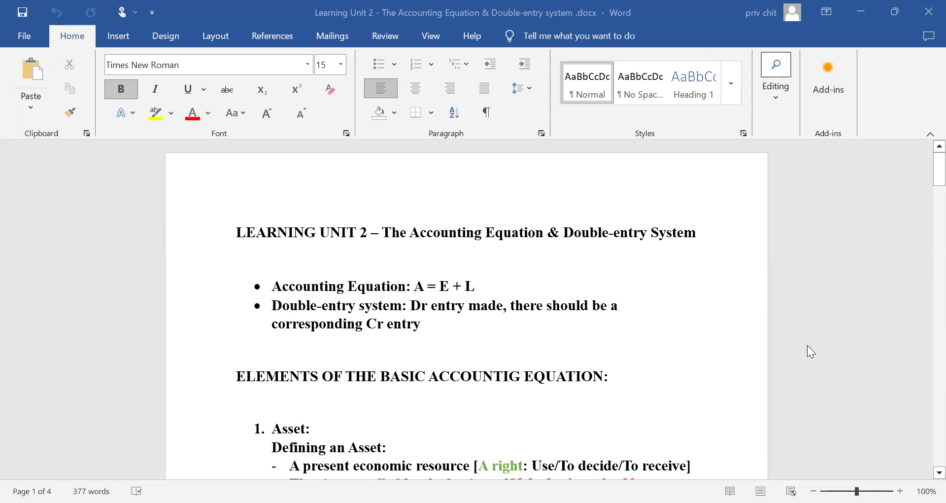
# Review the accounting equation introduction, the definition of an asset and the classification of assets.
pyautogui.scroll(-3, 808, 345)
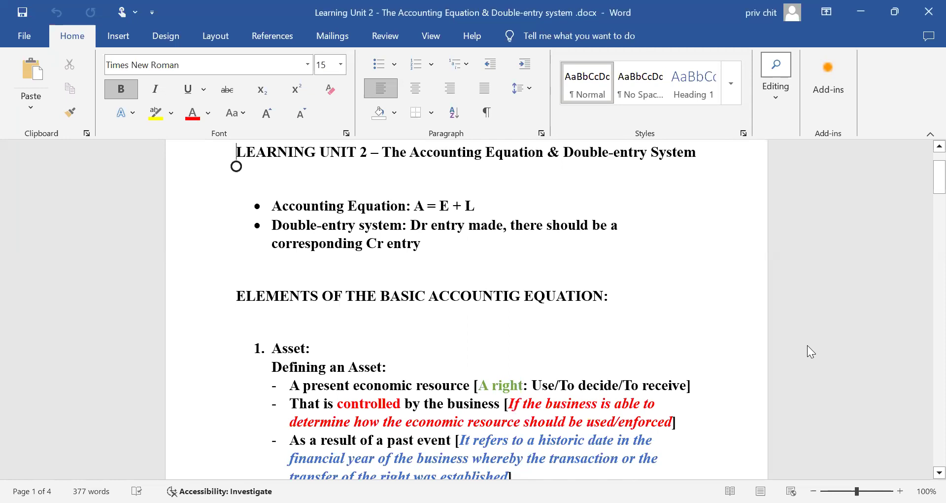
pyautogui.scroll(-8, 807, 345)
pyautogui.scroll(7, 807, 345)
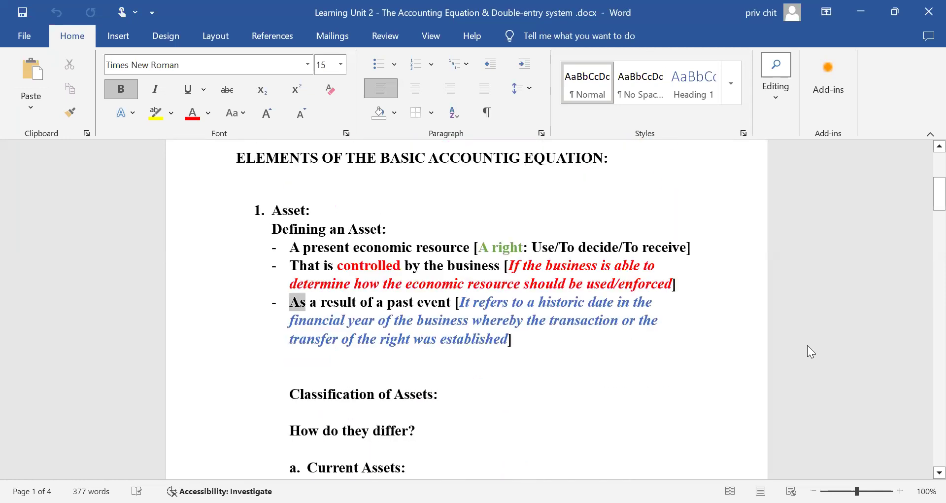
pyautogui.scroll(5, 807, 345)
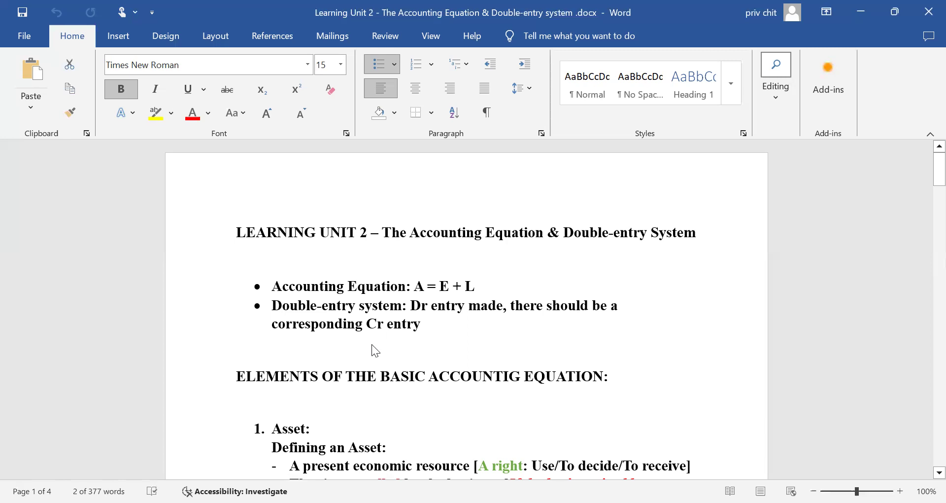
pyautogui.scroll(-4, 371, 344)
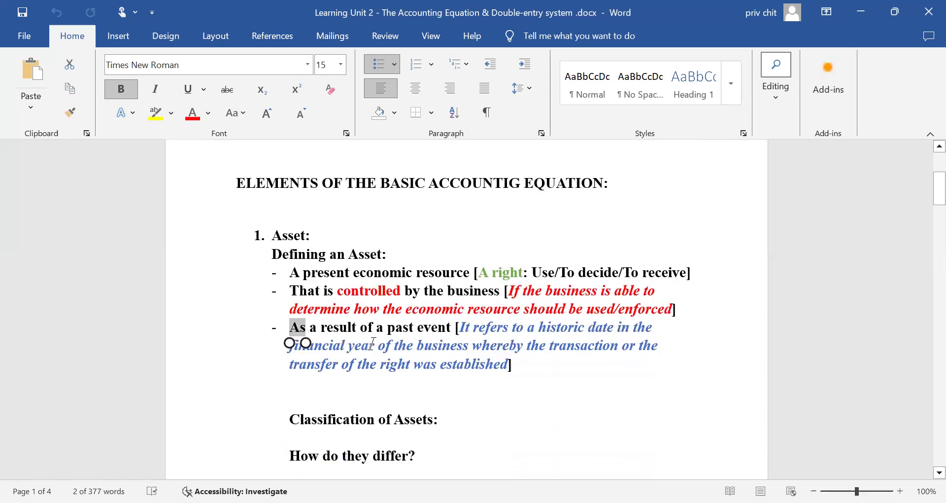
pyautogui.scroll(-1, 372, 344)
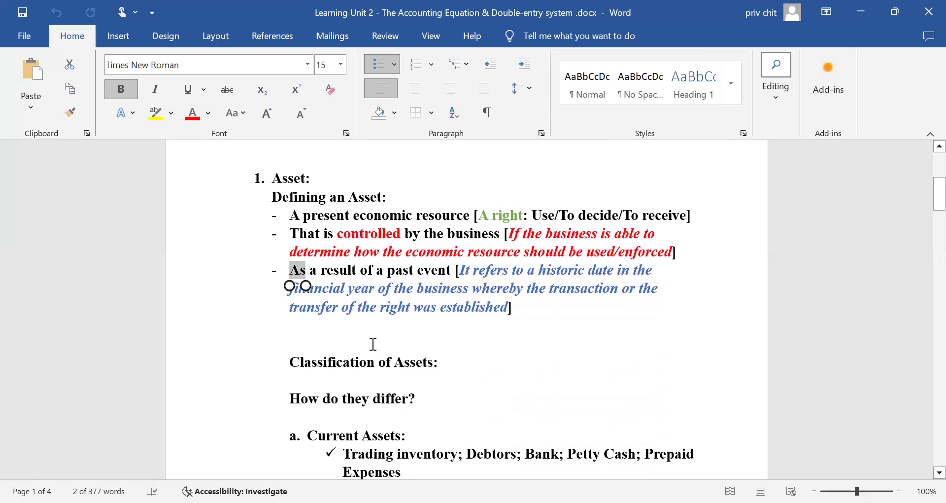
pyautogui.scroll(1, 373, 344)
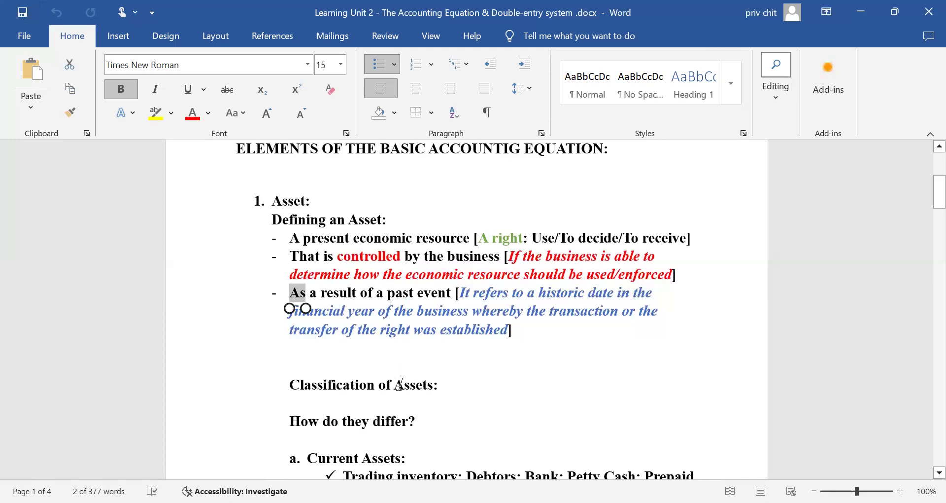
pyautogui.scroll(-1, 403, 386)
pyautogui.scroll(-3, 404, 386)
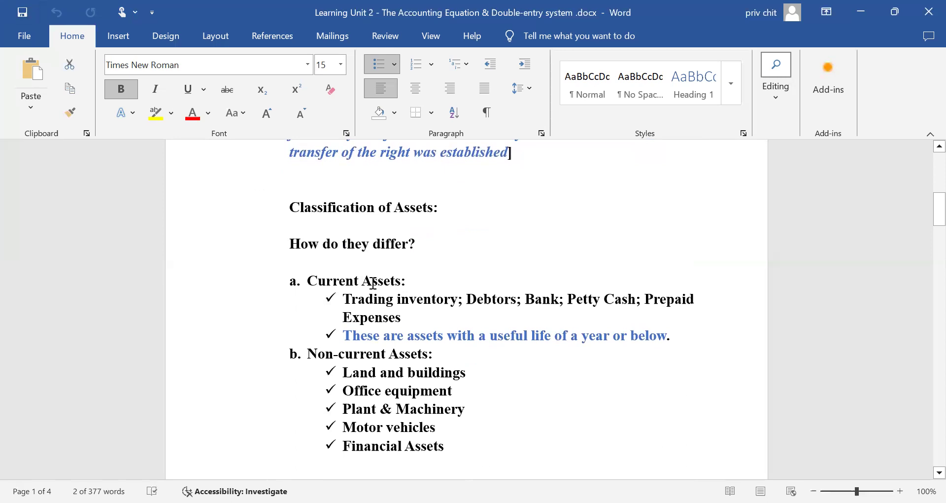
# Examine the current and non-current asset lists and the section on the nature of assets.
pyautogui.moveTo(374, 283); pyautogui.dragTo(316, 283)
pyautogui.moveTo(437, 354); pyautogui.dragTo(308, 354)
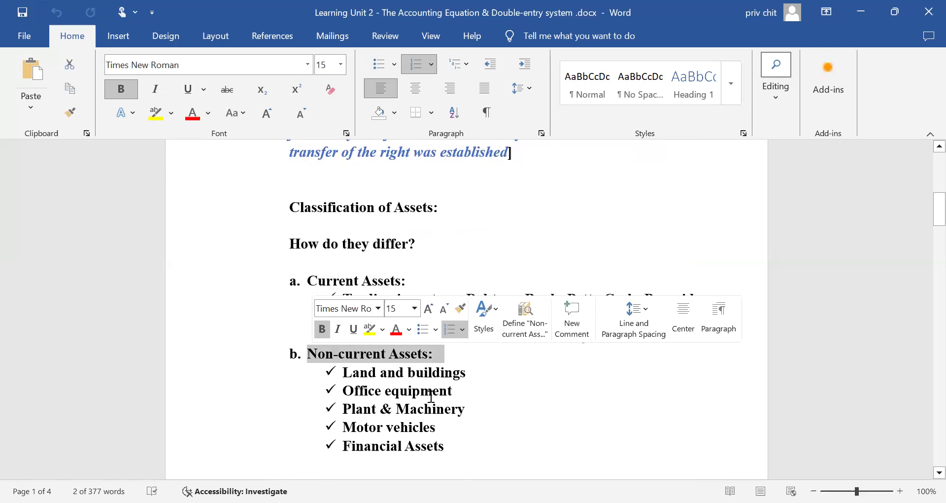
pyautogui.scroll(-8, 420, 397)
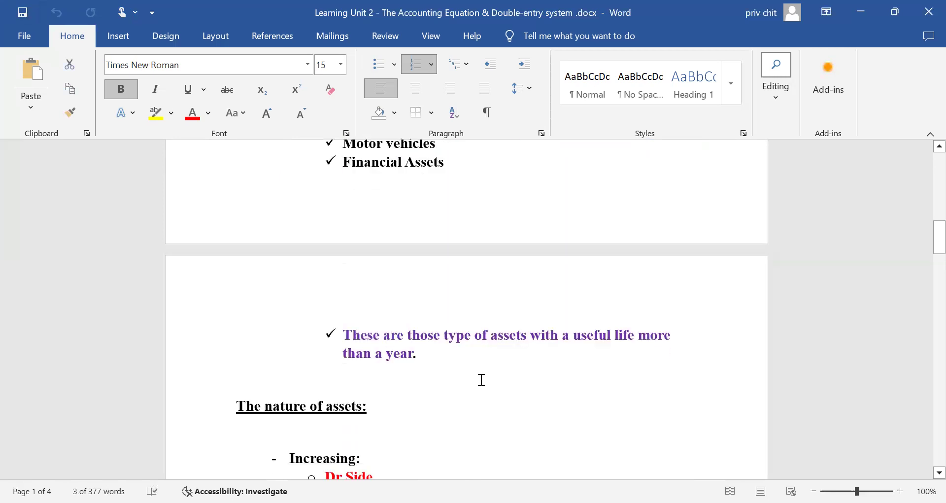
pyautogui.scroll(-1, 241, 285)
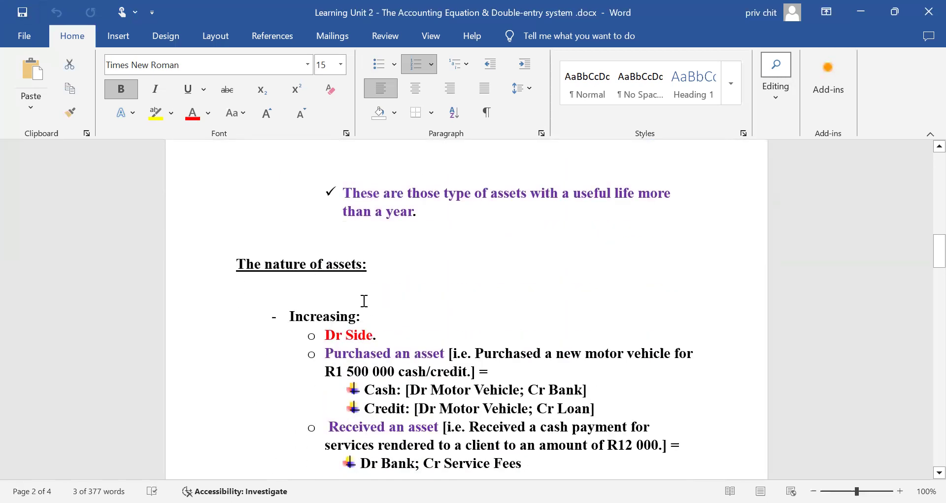
pyautogui.tripleClick(256, 267)
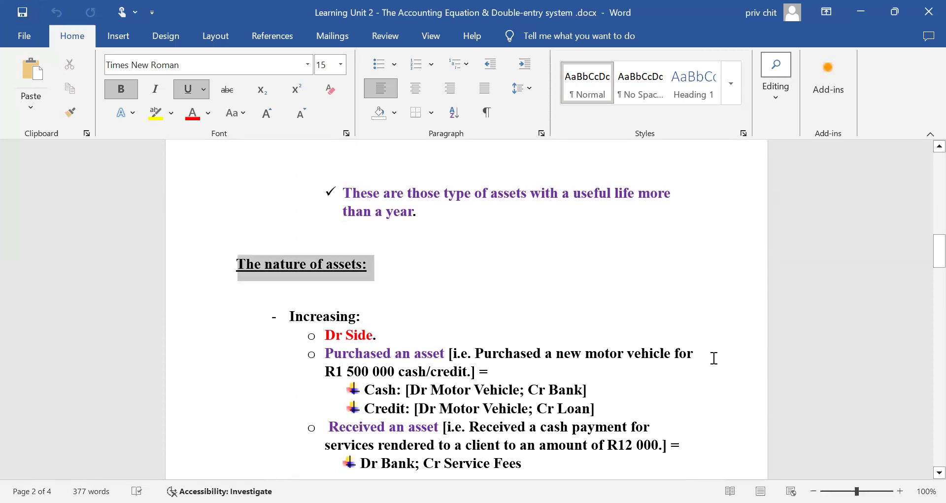
pyautogui.scroll(-5, 467, 356)
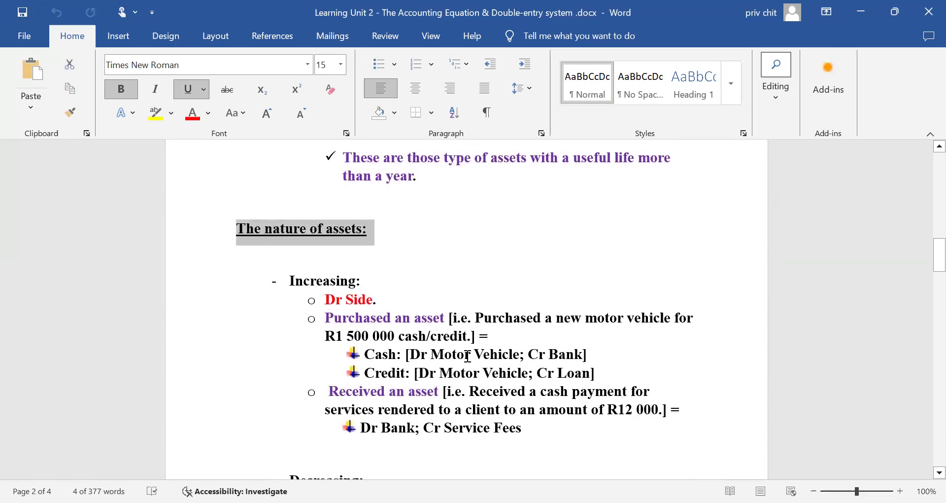
pyautogui.scroll(2, 443, 353)
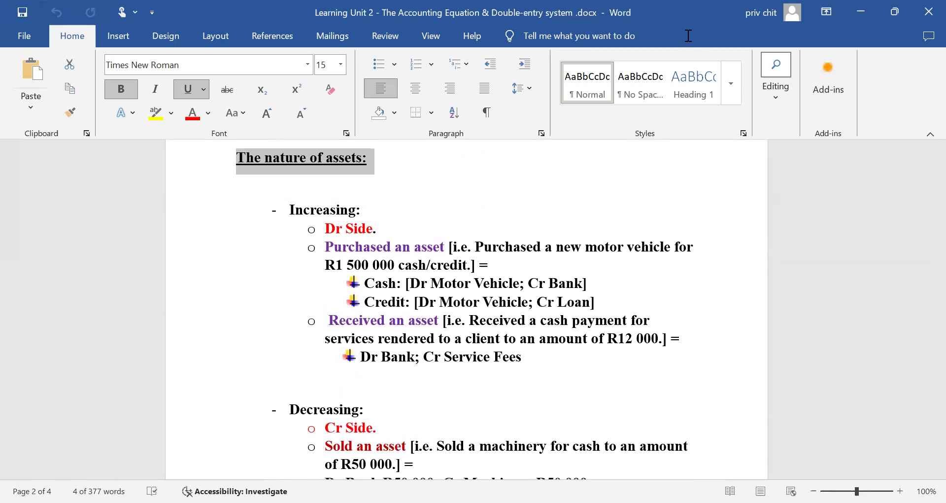
# Sketch a red Bank T-account with D and C sides and an arrow on each side beside the page, and erase it.
pyautogui.hotkey('ctrl', '2')
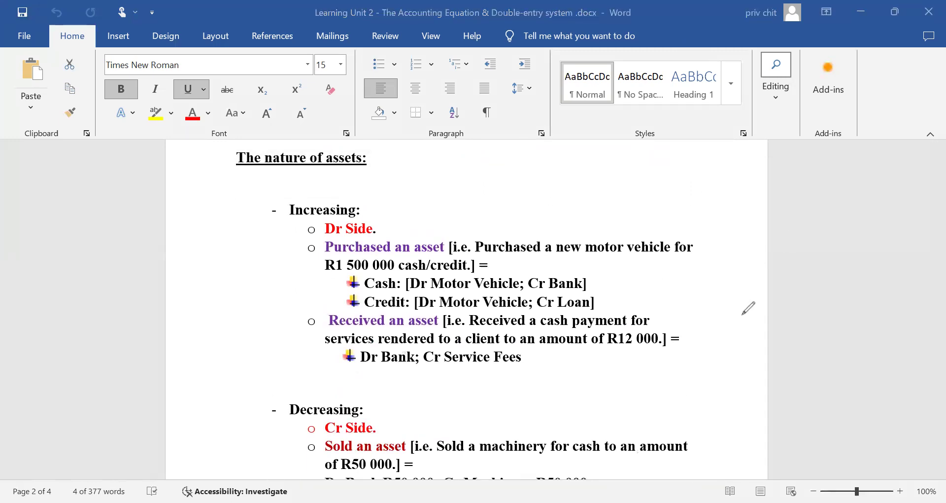
pyautogui.moveTo(747, 304); pyautogui.dragTo(892, 302)
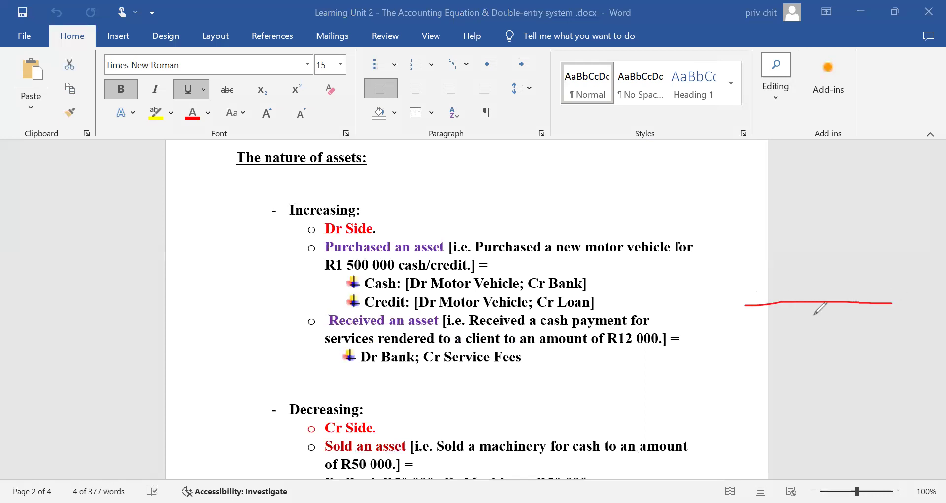
pyautogui.moveTo(821, 301); pyautogui.dragTo(831, 375)
pyautogui.moveTo(785, 297)
pyautogui.mouseDown()
pyautogui.moveTo(787, 286)
pyautogui.moveTo(787, 299)
pyautogui.moveTo(850, 299)
pyautogui.mouseUp()
pyautogui.moveTo(754, 291); pyautogui.dragTo(760, 304)
pyautogui.moveTo(891, 290); pyautogui.dragTo(887, 303)
pyautogui.moveTo(790, 370)
pyautogui.mouseDown()
pyautogui.moveTo(784, 325)
pyautogui.moveTo(796, 317)
pyautogui.moveTo(807, 333)
pyautogui.mouseUp()
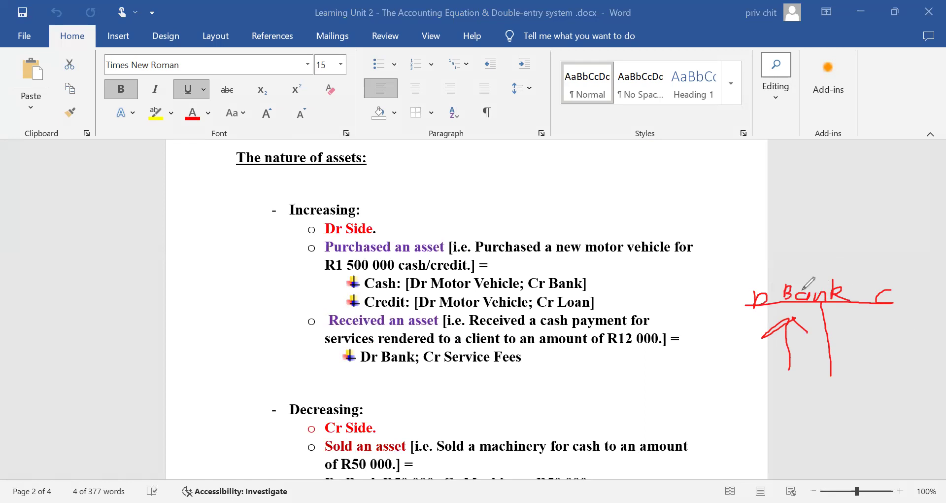
pyautogui.moveTo(877, 316)
pyautogui.mouseDown()
pyautogui.moveTo(873, 383)
pyautogui.moveTo(898, 365)
pyautogui.mouseUp()
pyautogui.press('e')
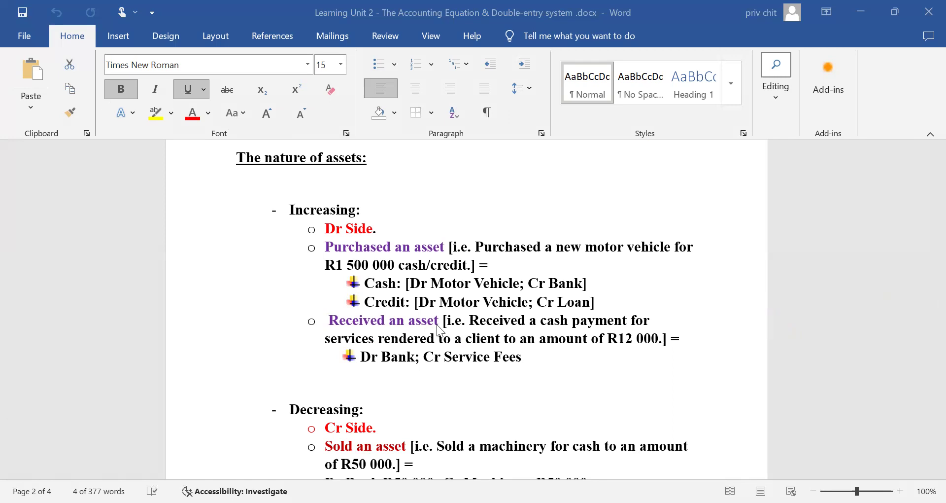
# Add a colon after the LIABILITIES heading on the last page and start a new line beneath it.
pyautogui.scroll(-15, 440, 329)
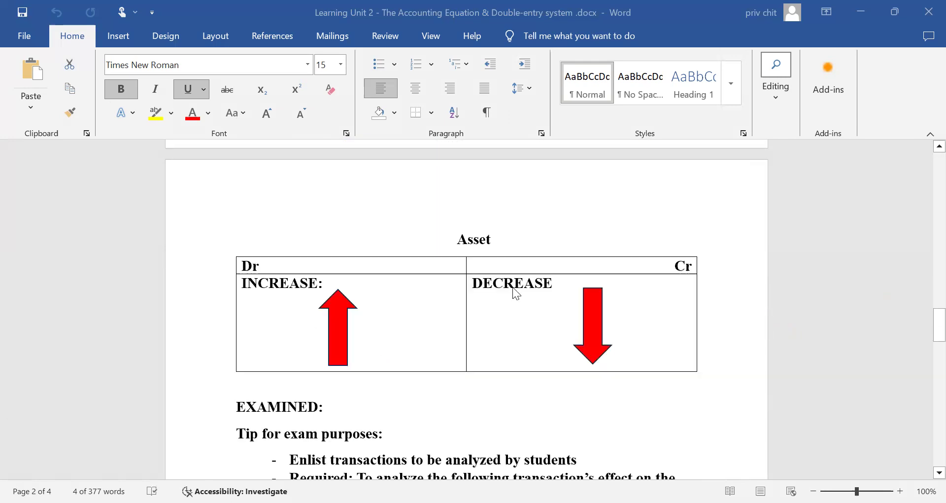
pyautogui.scroll(-3, 414, 251)
pyautogui.scroll(-9, 336, 231)
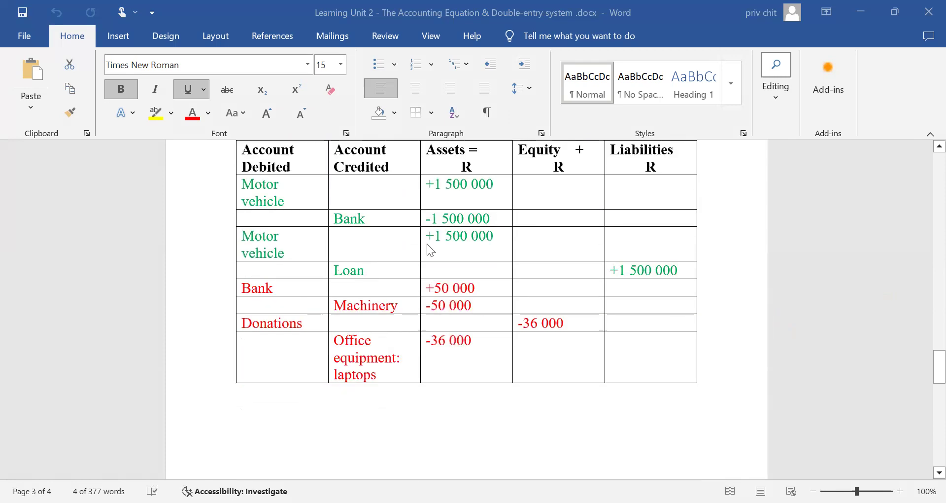
pyautogui.scroll(-10, 413, 302)
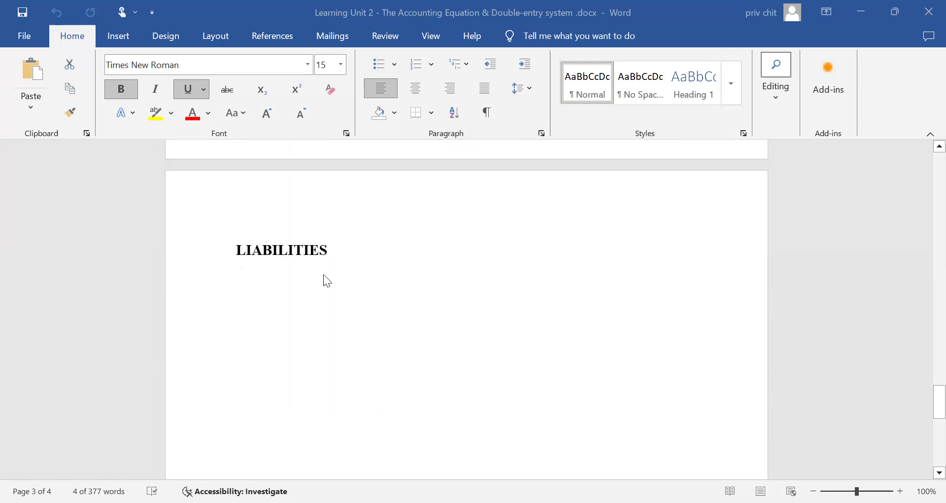
pyautogui.click(317, 260)
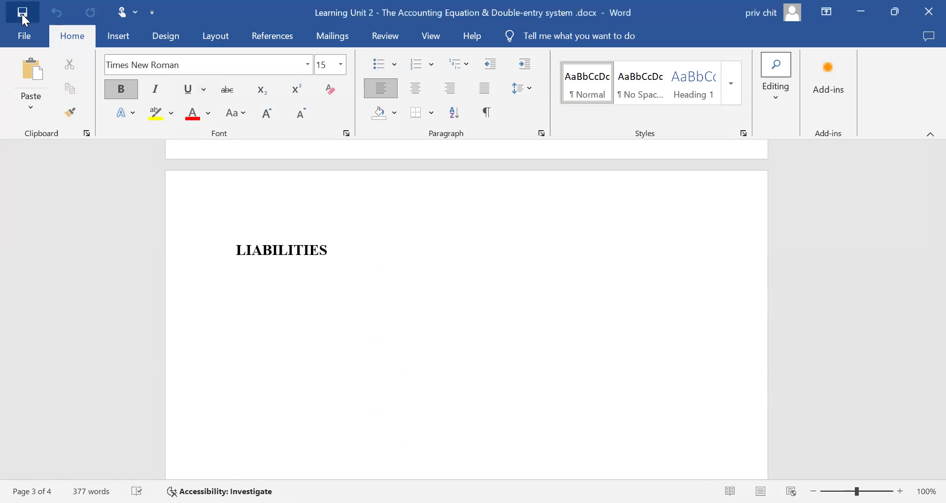
pyautogui.click(356, 261)
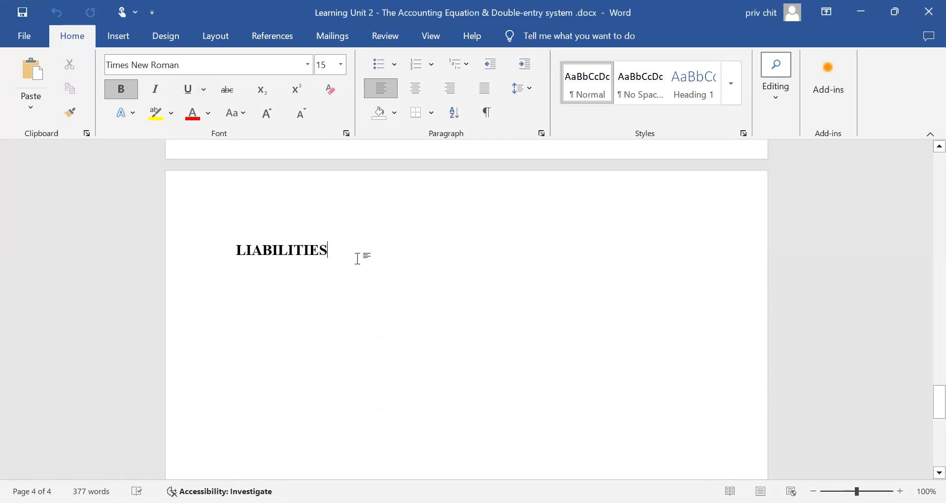
pyautogui.write(':')
pyautogui.press('Return')
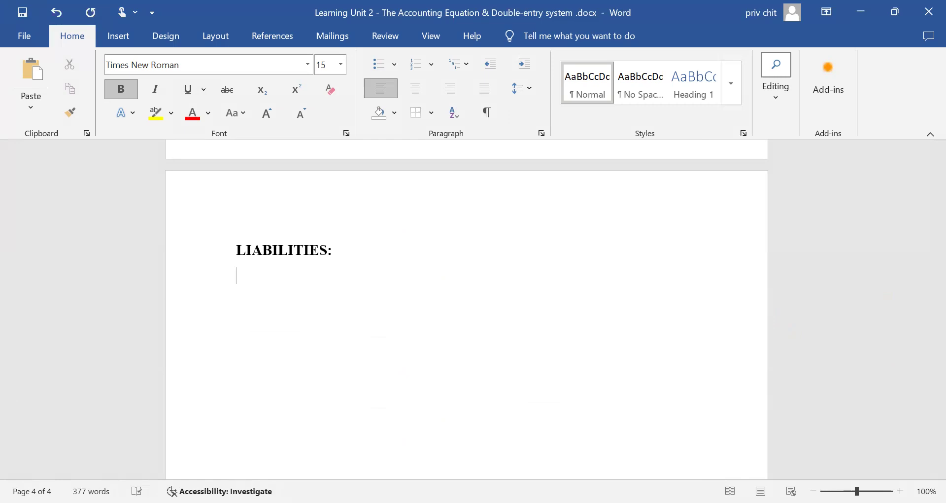
pyautogui.write('-')
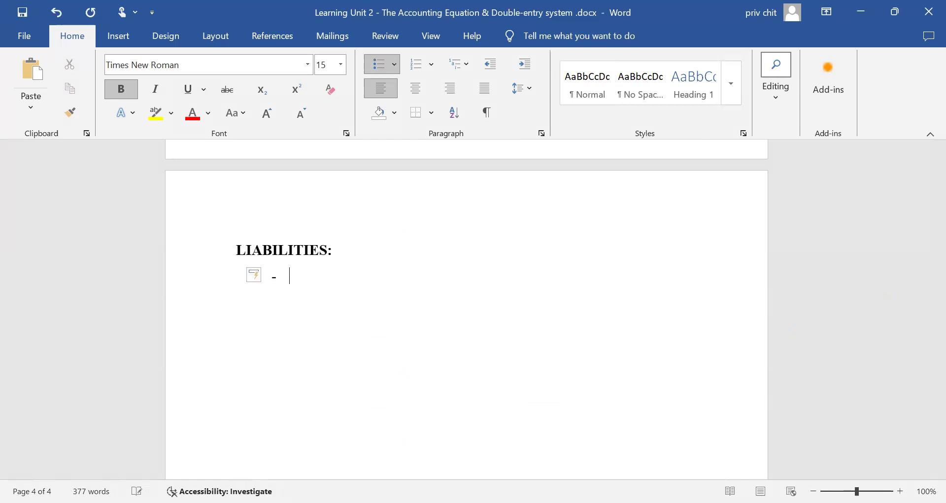
pyautogui.press('BackSpace')
pyautogui.press('BackSpace')
# Number the LIABILITIES heading as item 2.
pyautogui.scroll(5, 446, 264)
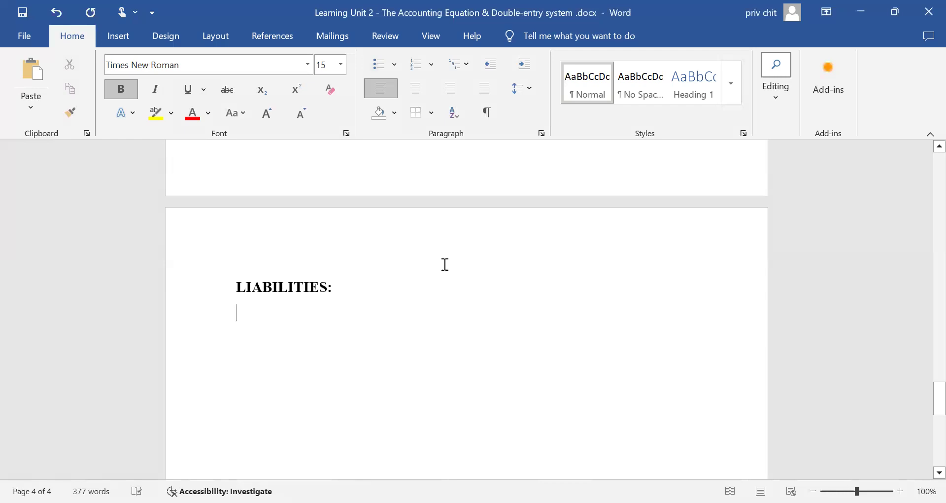
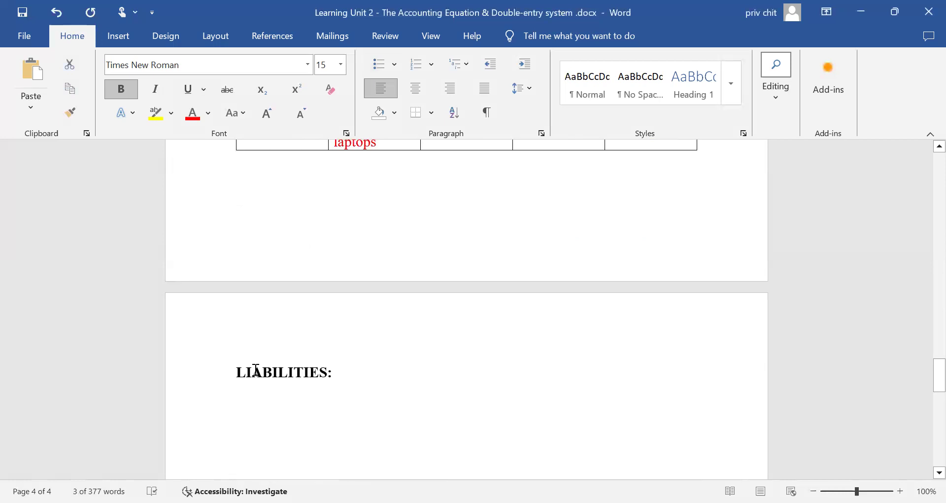
pyautogui.click(220, 218)
pyautogui.click(237, 210)
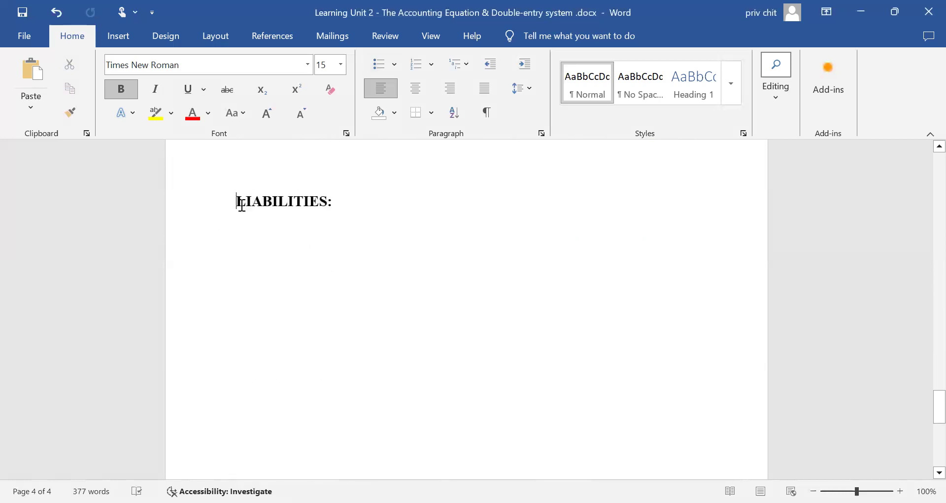
pyautogui.write('2.')
pyautogui.click(407, 209)
# Add the unnumbered line "Defining a liability:" directly beneath the LIABILITIES heading.
pyautogui.press('Return')
pyautogui.press('BackSpace')
pyautogui.write('Defin')
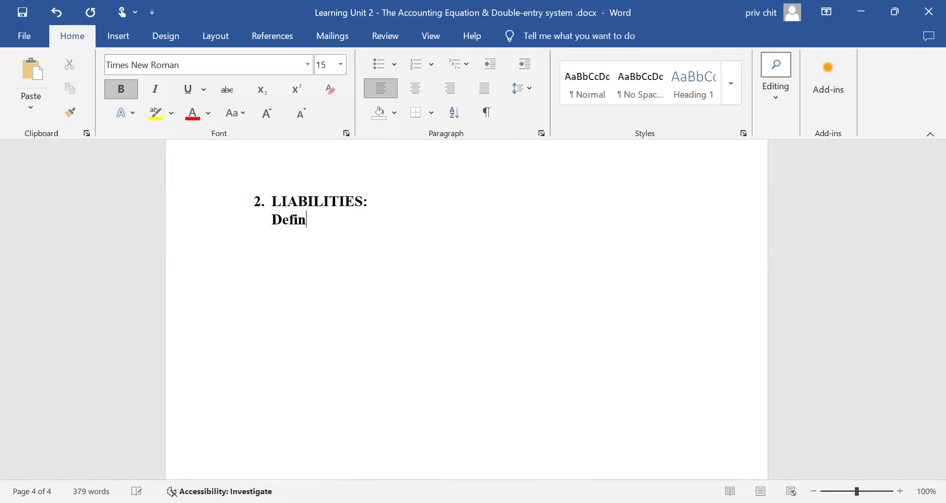
pyautogui.write('ing a liability:')
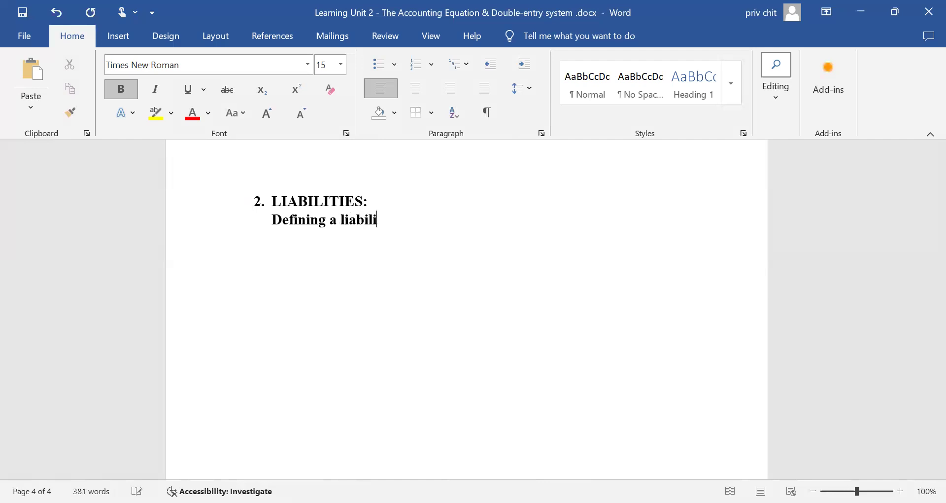
# Start a dash-bulleted list below the "Defining a liability:" line and save the document.
pyautogui.press('Return')
pyautogui.write('-')
pyautogui.hotkey('ctrl', 's')
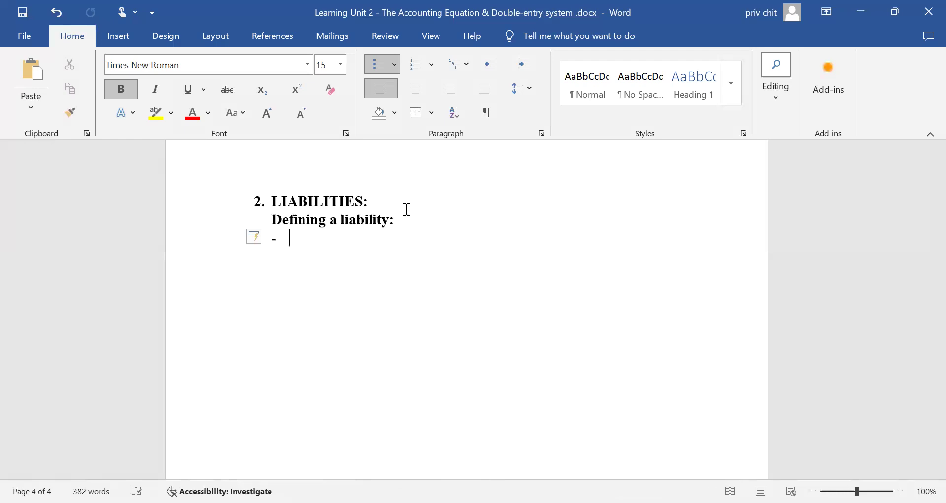
# Write the first bullet as "The present obligation to transfer economic resources due to past events.".
pyautogui.write('The prese')
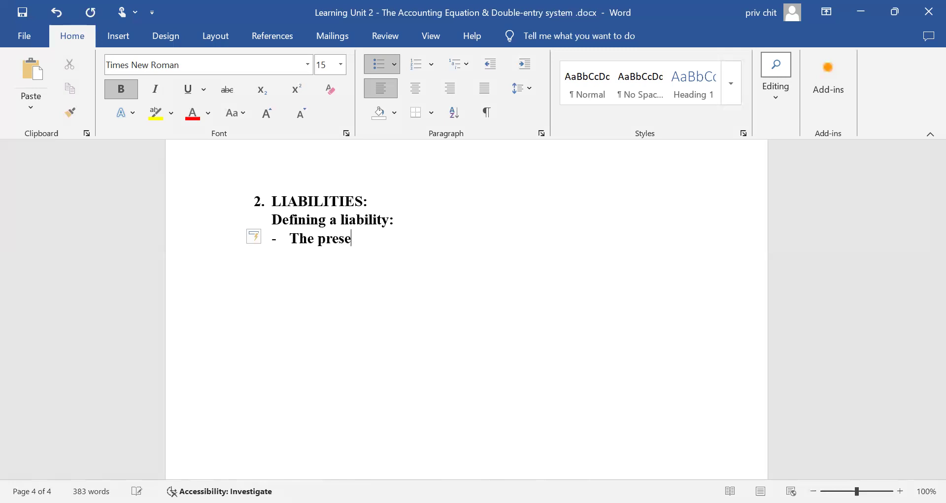
pyautogui.write('nt obligation ')
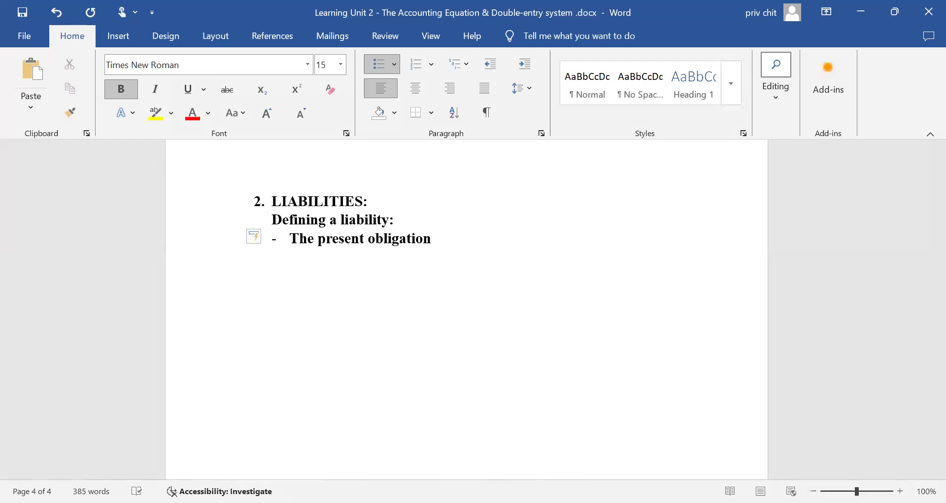
pyautogui.write('to transfer econi')
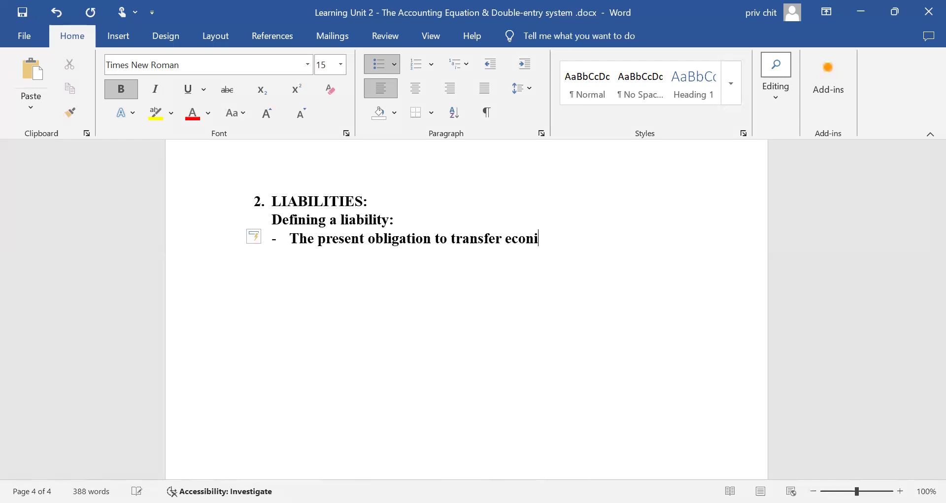
pyautogui.press('BackSpace')
pyautogui.write('i')
pyautogui.press('BackSpace')
pyautogui.write('omic')
pyautogui.write(' resources ')
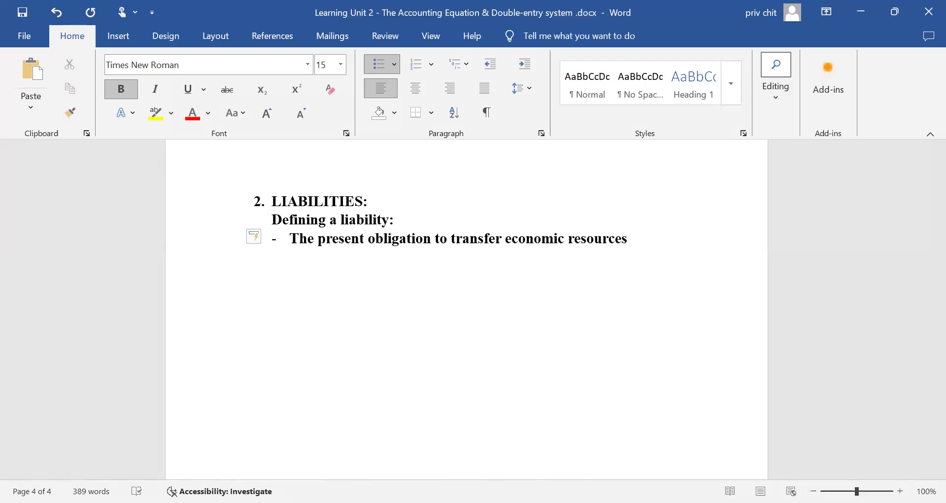
pyautogui.write('due to ')
pyautogui.write('past ed')
pyautogui.press('BackSpace')
pyautogui.write('vents.')
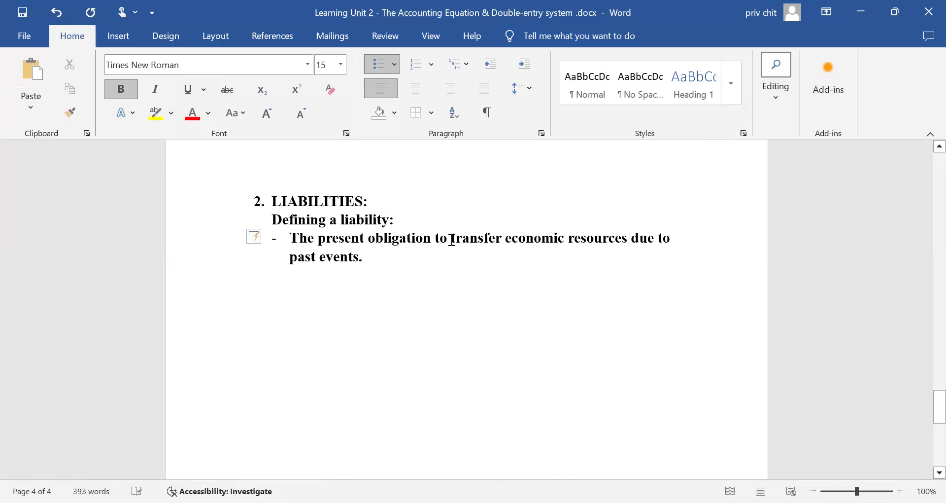
# Split the definition into three bullets: "The present obligation", "to transfer economic resources" and "due to past events.".
pyautogui.click(436, 239)
pyautogui.press('Return')
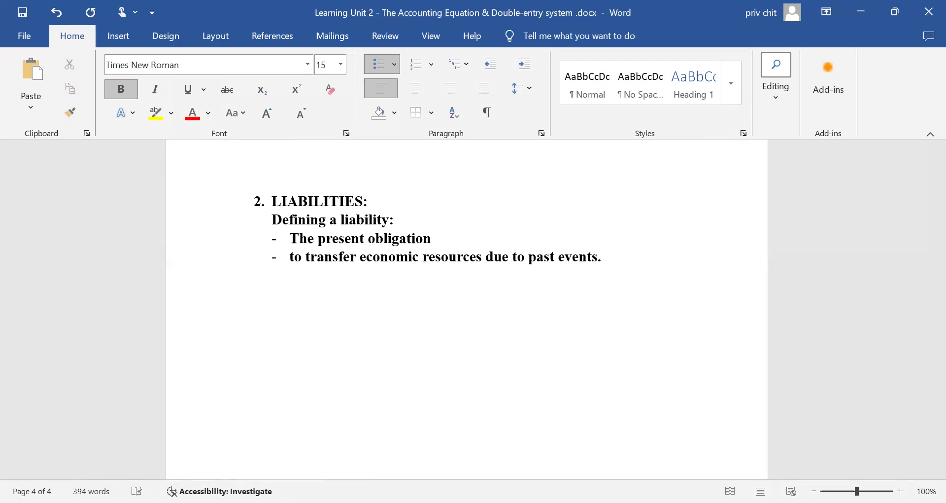
pyautogui.click(294, 256)
pyautogui.click(484, 257)
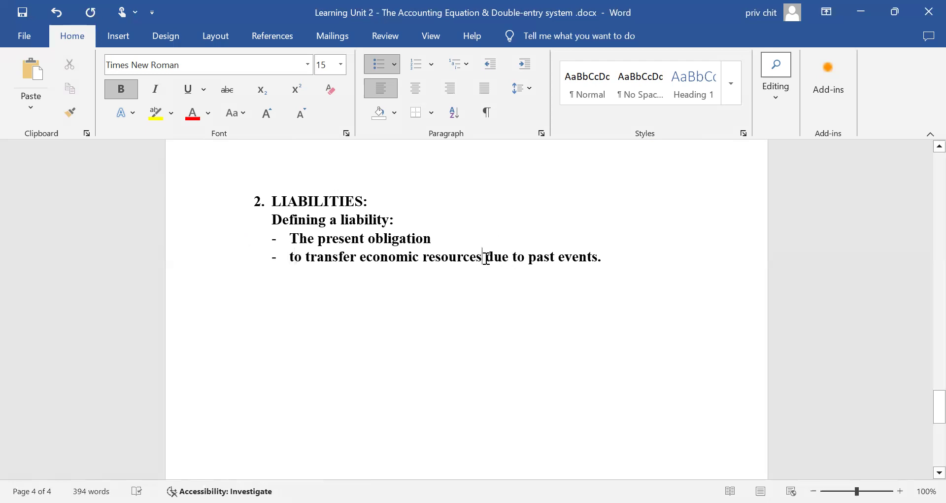
pyautogui.press('Return')
pyautogui.press('Delete')
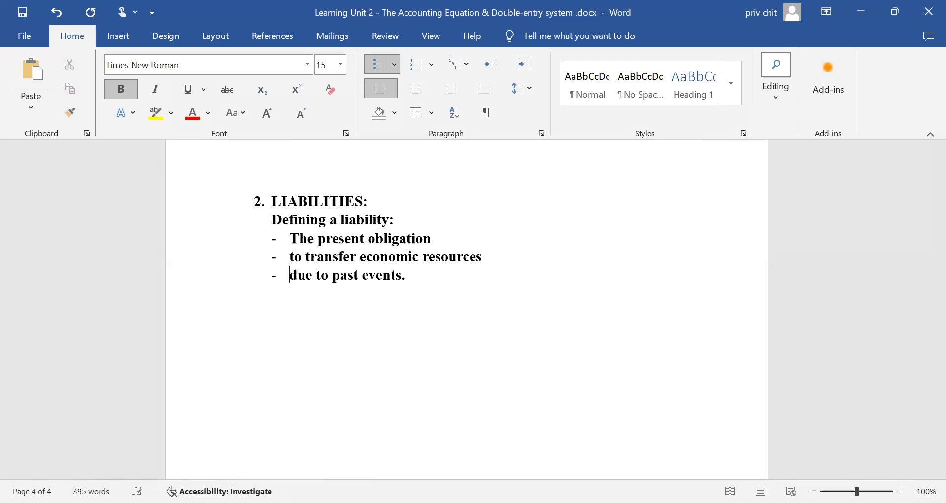
# Append "[Legally obliged to commit or honor the obligation]" to the first bullet, after "The present obligation".
pyautogui.click(434, 239)
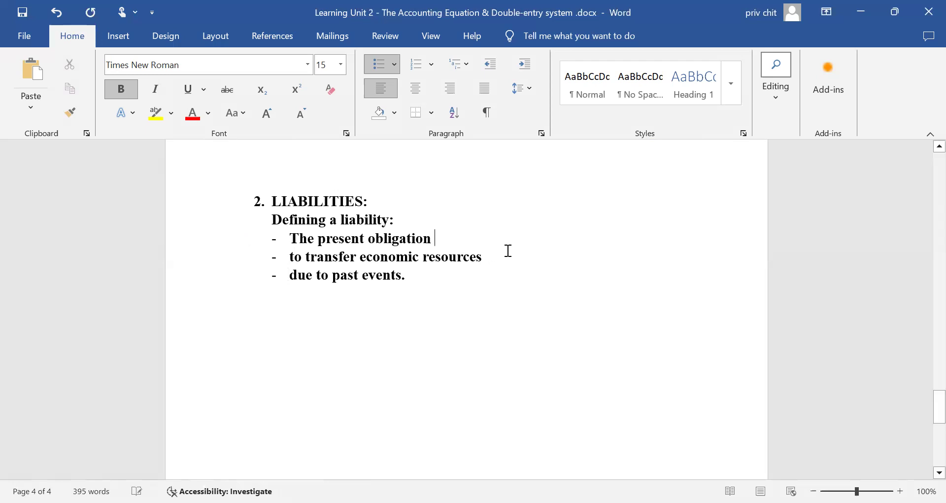
pyautogui.write('[')
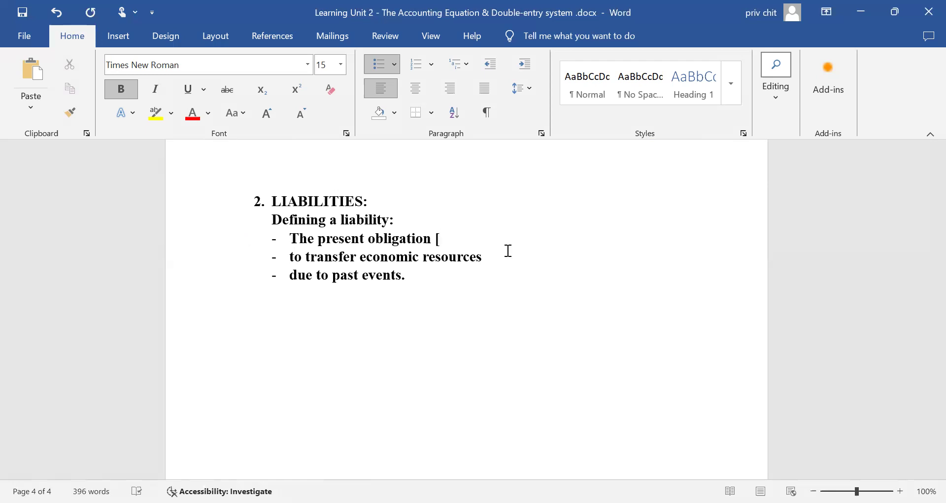
pyautogui.write('Legally r')
pyautogui.press('BackSpace')
pyautogui.write('obliged to commit or honor the obligation]')
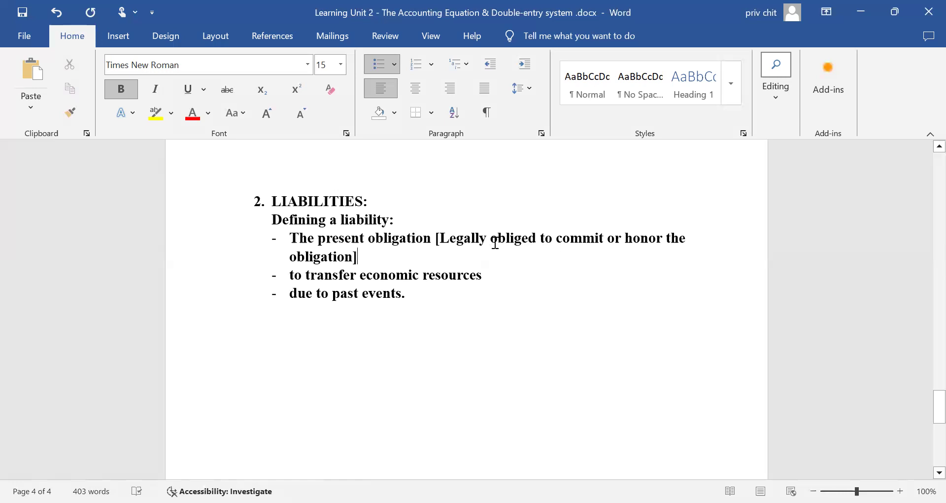
# Colour the added text "Legally obliged to commit or honor the obligation]" purple and save the document.
pyautogui.moveTo(440, 238); pyautogui.dragTo(547, 252)
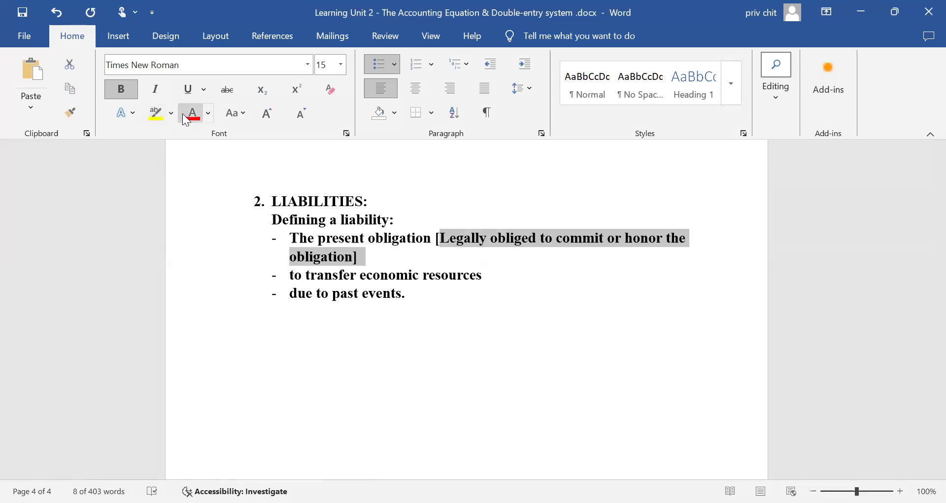
pyautogui.click(209, 113)
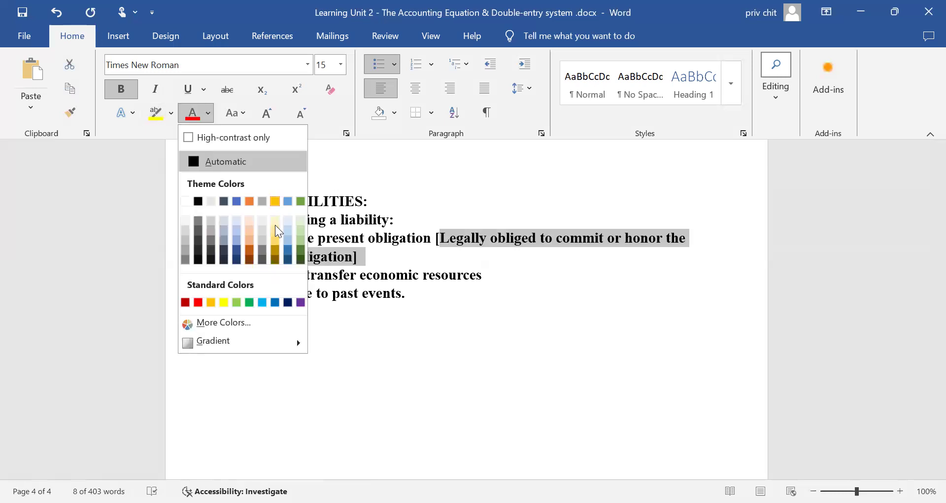
pyautogui.click(301, 302)
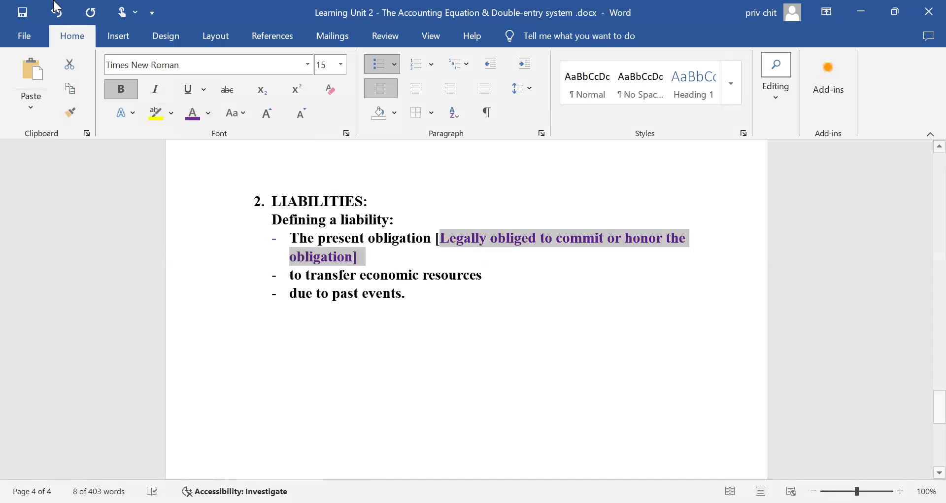
pyautogui.click(43, 23)
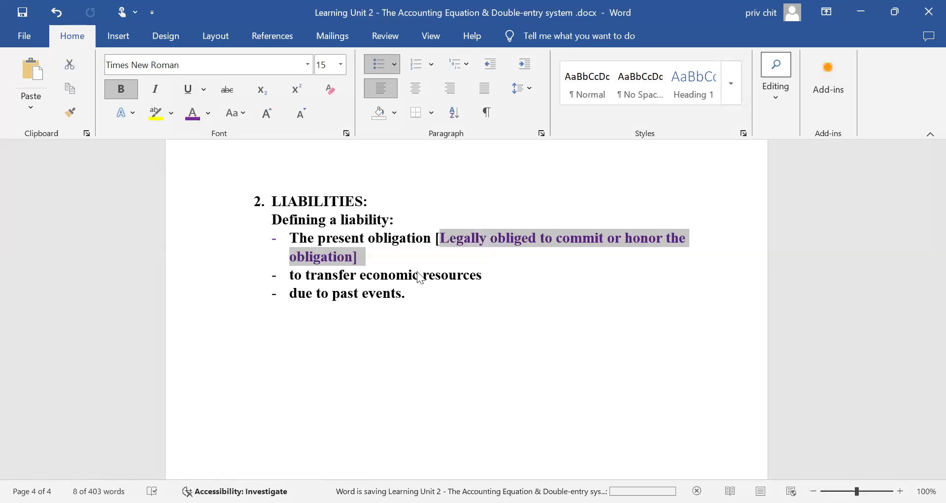
pyautogui.click(456, 238)
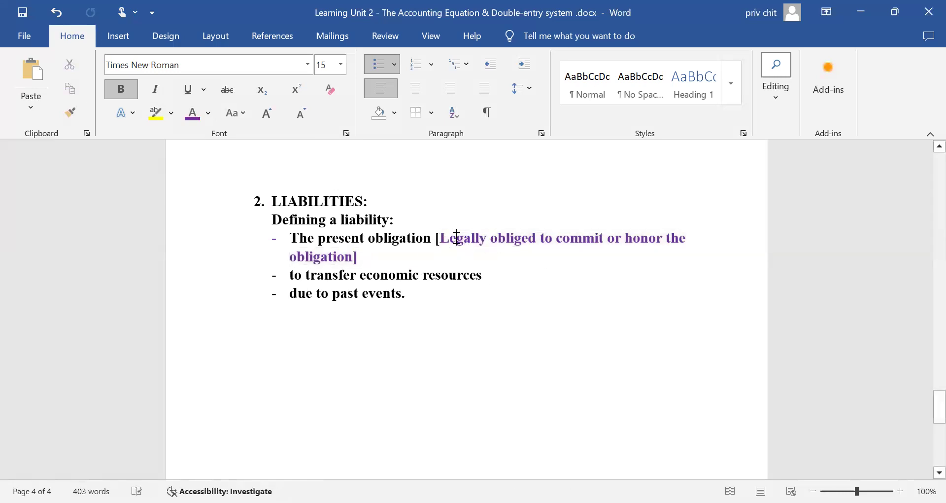
# End the dash list after "due to past events." and leave blank space before a new unbulleted line.
pyautogui.doubleClick(434, 238)
pyautogui.click(366, 219)
pyautogui.press('Return')
pyautogui.press('BackSpace')
pyautogui.press('BackSpace')
pyautogui.press('Return')
pyautogui.press('BackSpace')
pyautogui.press('BackSpace')
pyautogui.press('Return')
# Write the subheading "Classification of liabilities:" below the definition bullets.
pyautogui.write('CLASSIG')
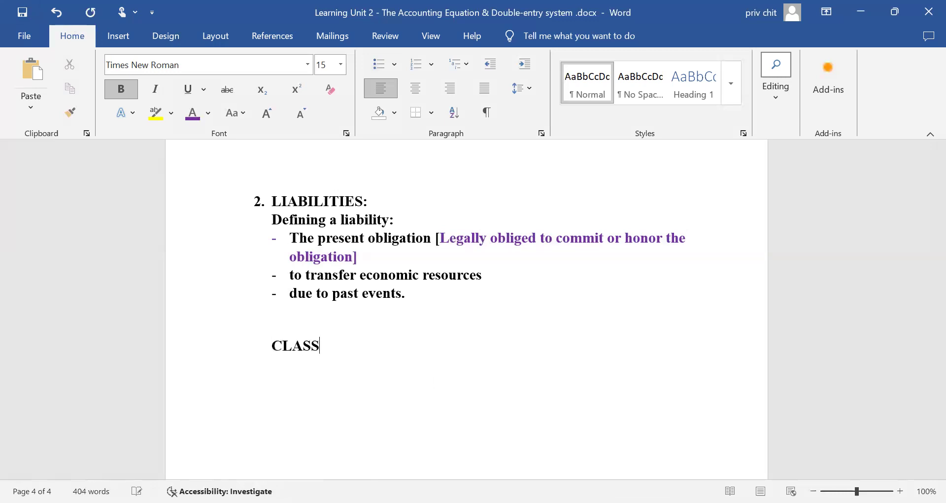
pyautogui.press('BackSpace')
pyautogui.press('BackSpace')
pyautogui.press('BackSpace')
pyautogui.press('BackSpace')
pyautogui.press('BackSpace')
pyautogui.press('BackSpace')
pyautogui.write('lassifca')
pyautogui.press('BackSpace')
pyautogui.press('BackSpace')
pyautogui.write('ication of l')
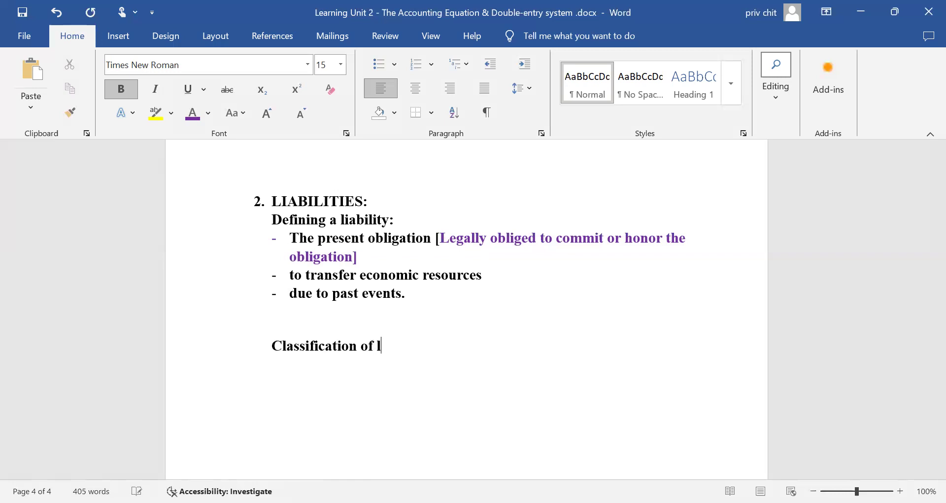
pyautogui.write('iabilities:')
# Create a lettered list under the classification subheading with a. "Current Liabilities" and b. "Non-current Liabilities".
pyautogui.press('Return')
pyautogui.press('Tab')
pyautogui.press('BackSpace')
pyautogui.write('a. ')
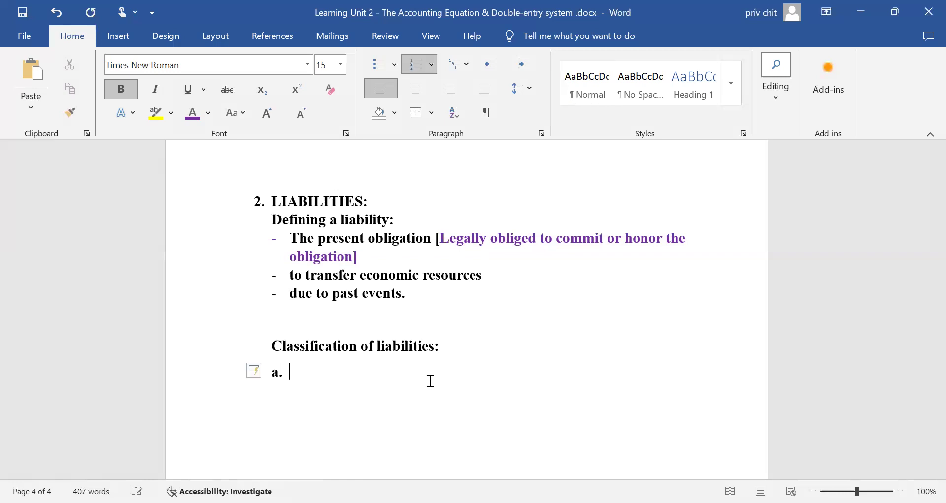
pyautogui.write('Current Lia')
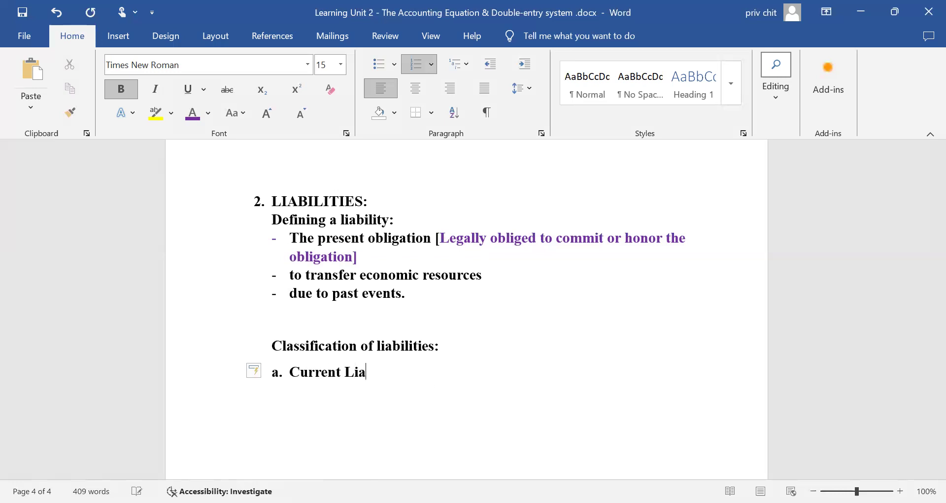
pyautogui.write('bilities')
pyautogui.press('Return')
pyautogui.write('Non-current Liabili')
pyautogui.press('BackSpace')
pyautogui.write('ities')
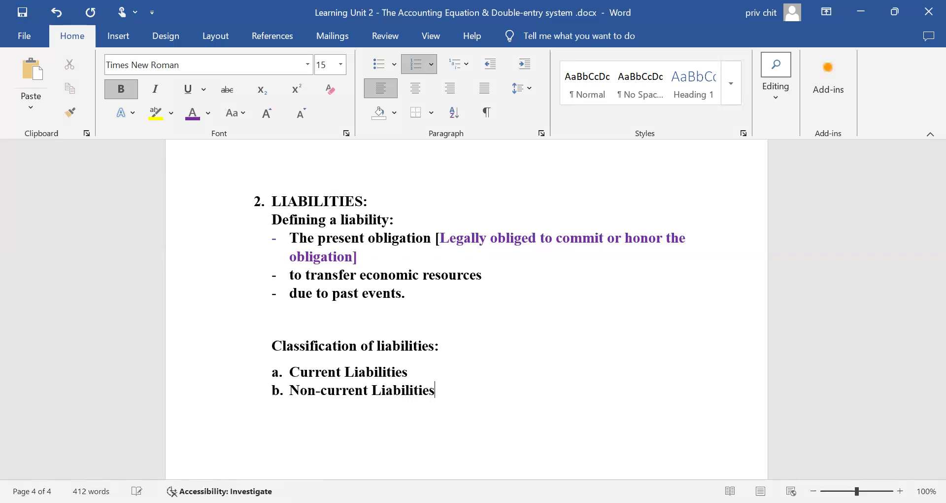
# Add a colon after "Current Liabilities" and start a dash bullet directly beneath that item.
pyautogui.write(':')
pyautogui.press('Return')
pyautogui.press('BackSpace')
pyautogui.write('-')
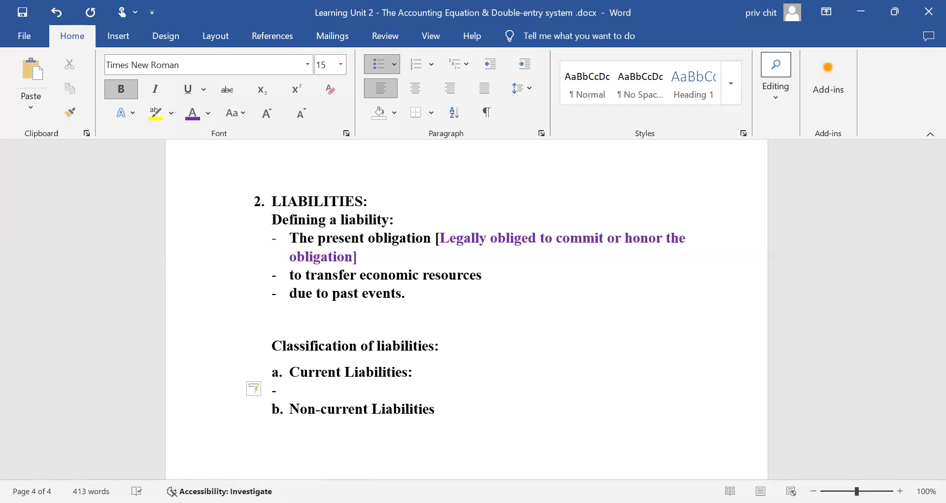
# Write the bullet "Essentially this refer to those type of liabilities that ought to be settled within a period less than one year.".
pyautogui.write('Essentially ')
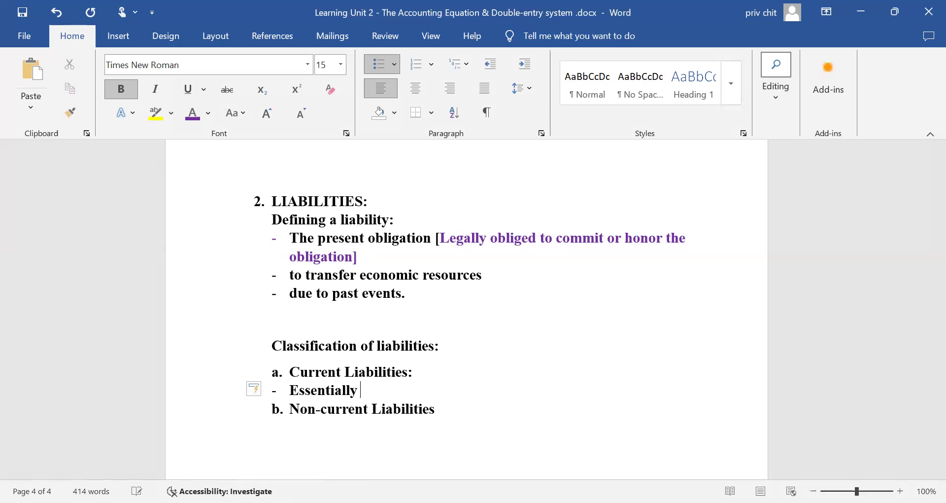
pyautogui.write('this refers')
pyautogui.press('BackSpace')
pyautogui.write('to t')
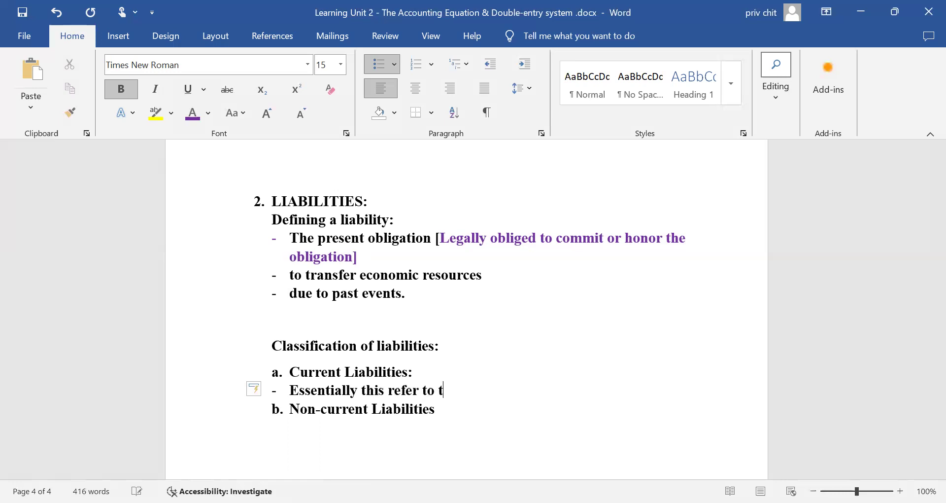
pyautogui.write('hose type of liabi')
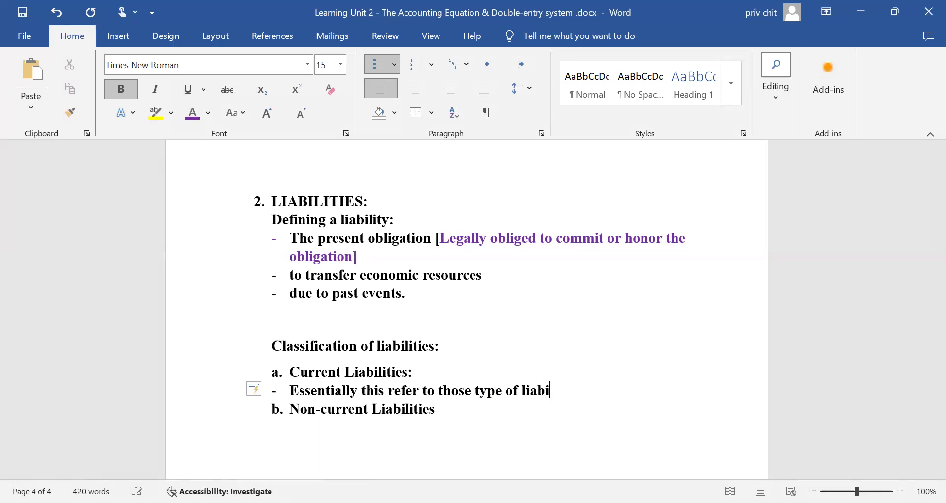
pyautogui.write('lities that ough')
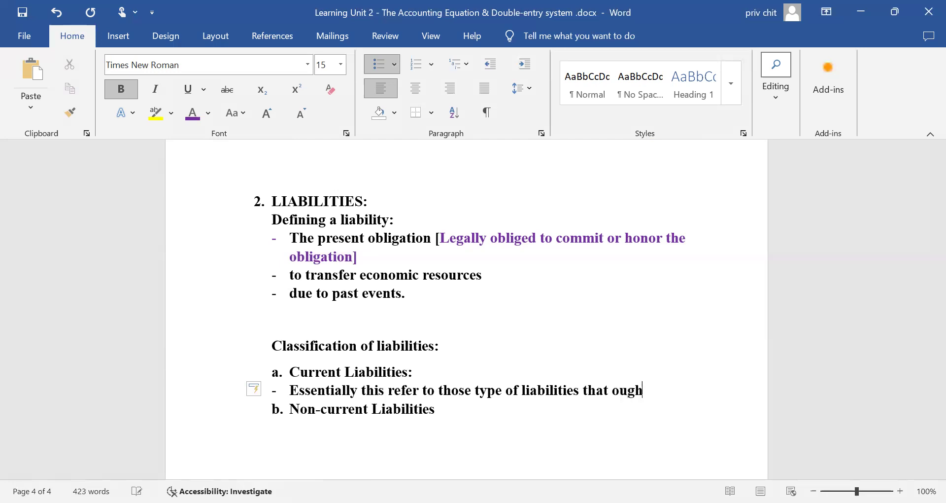
pyautogui.write('t be')
pyautogui.press('BackSpace')
pyautogui.press('BackSpace')
pyautogui.write('to be settled with')
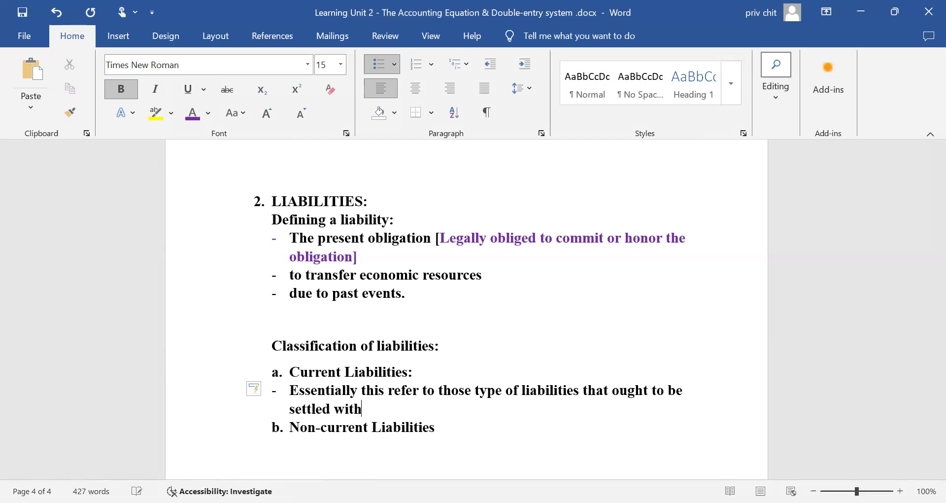
pyautogui.write('in a period')
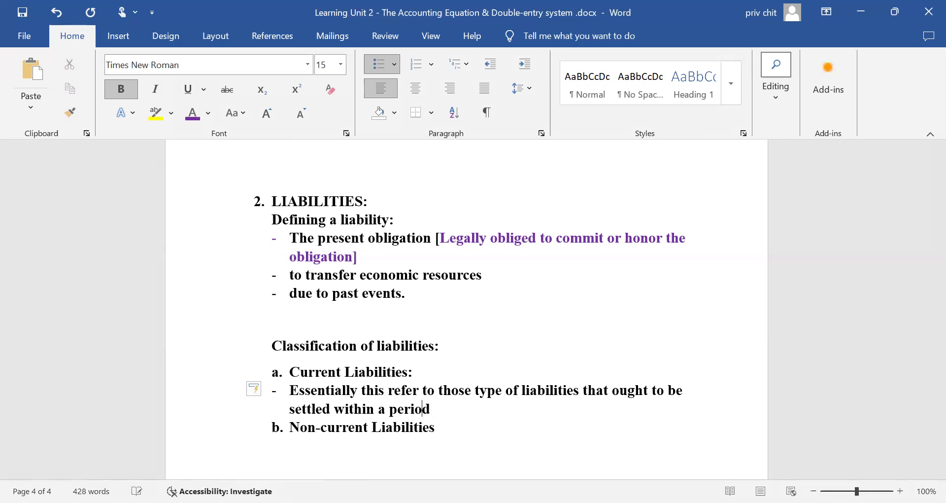
pyautogui.write(' less than one y')
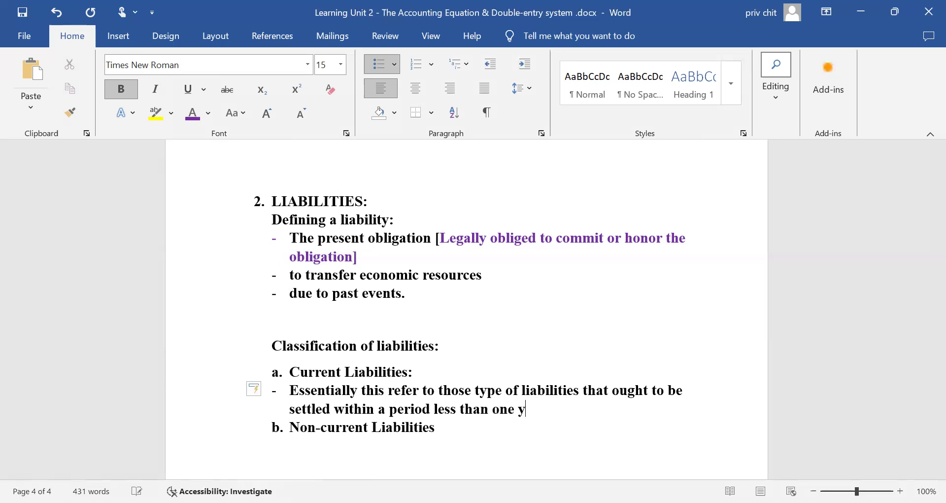
pyautogui.write('ear.')
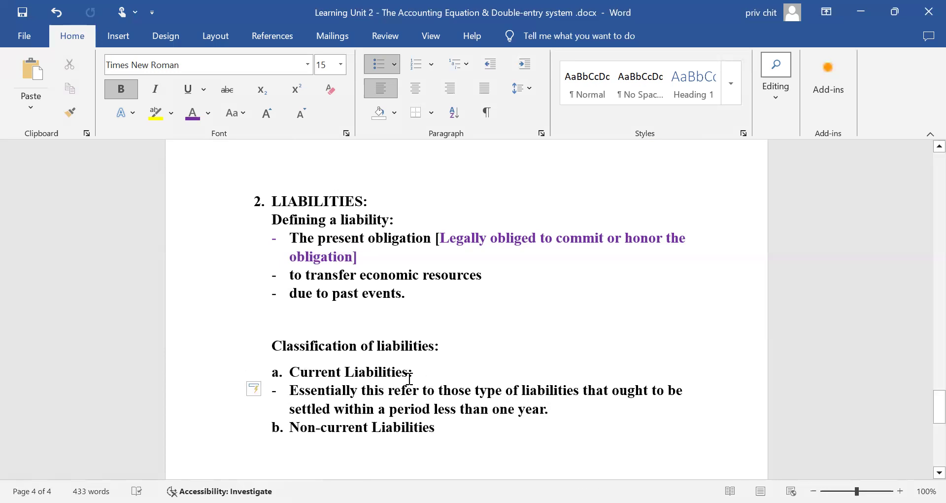
# Underline the "Current Liabilities:" list item.
pyautogui.tripleClick(308, 370)
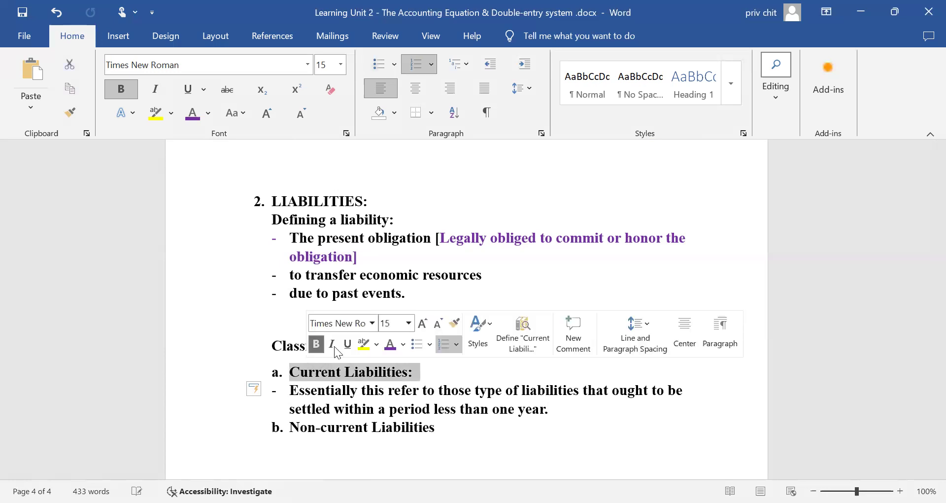
pyautogui.click(348, 343)
pyautogui.click(334, 391)
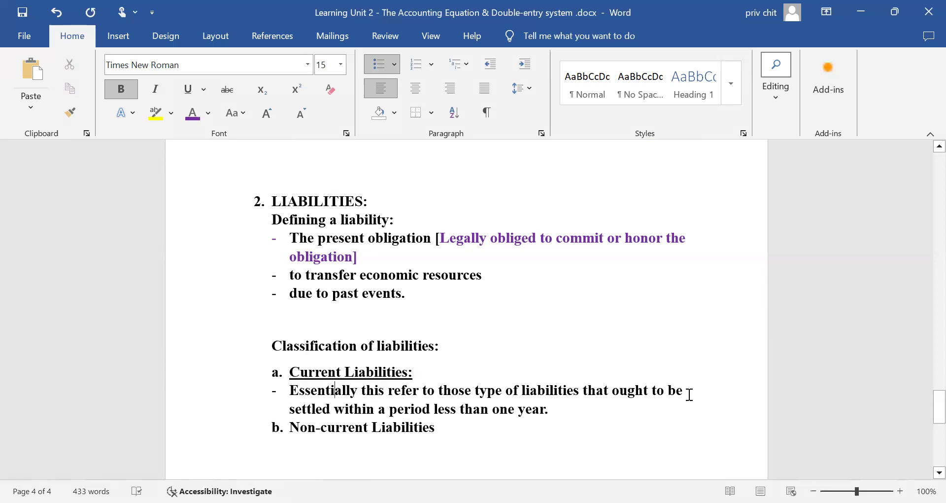
# Add the bullets "Bank overdraft", "Creditors" and "SARS" below the current liabilities definition.
pyautogui.click(570, 412)
pyautogui.press('Return')
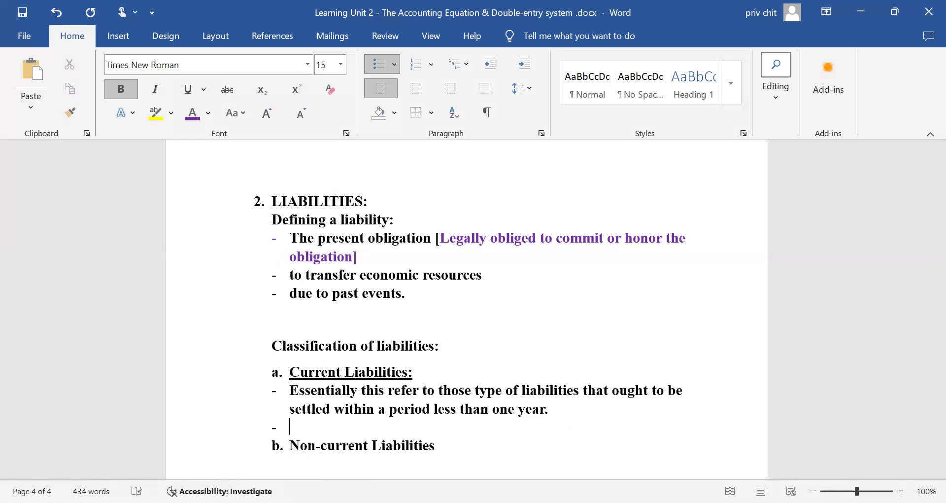
pyautogui.write('Bank overdraft')
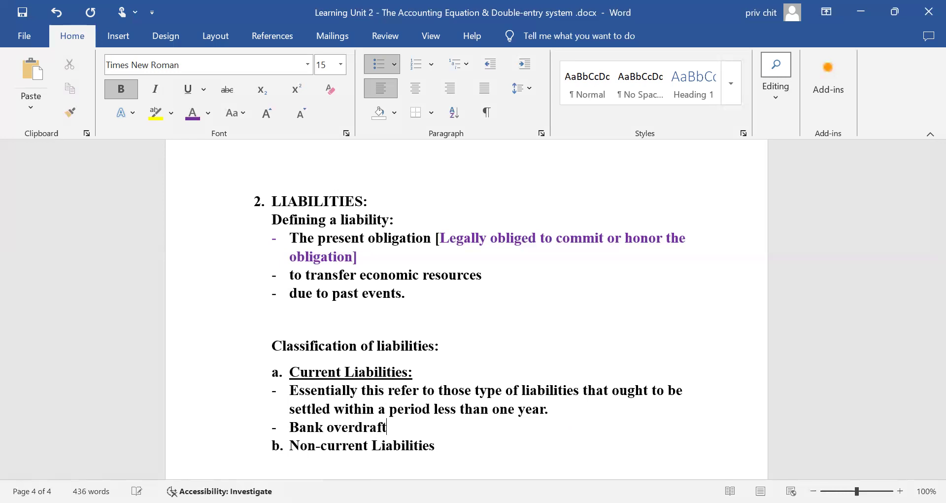
pyautogui.press('Return')
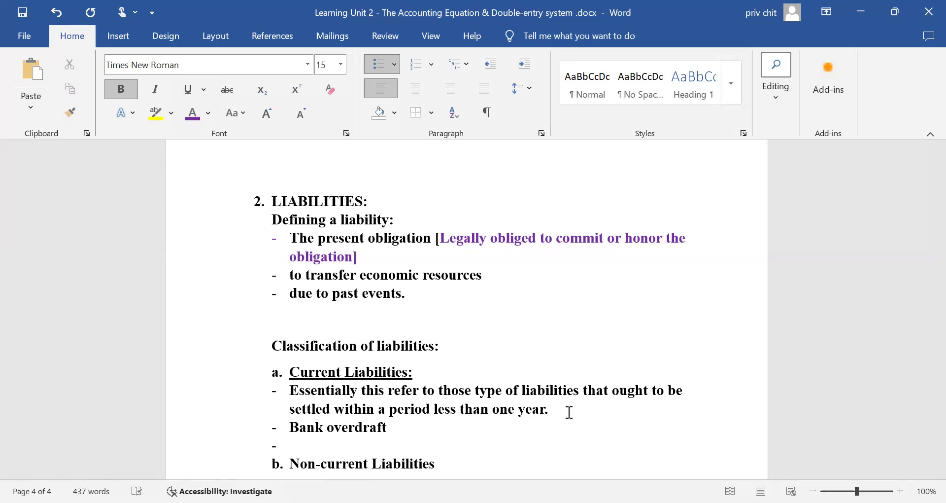
pyautogui.write('Creditors')
pyautogui.press('Return')
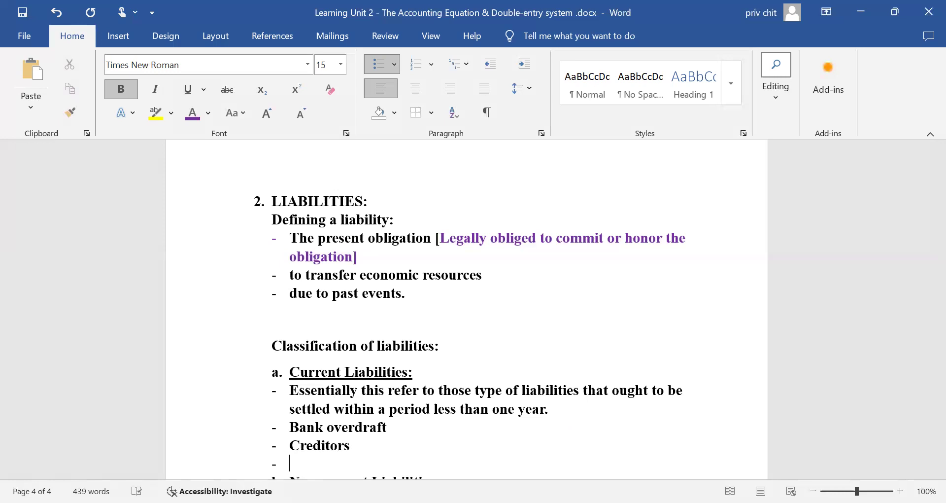
pyautogui.write('SARS')
# Add the bullets "Short-term loans" and "Accrued expense" below "SARS".
pyautogui.press('Return')
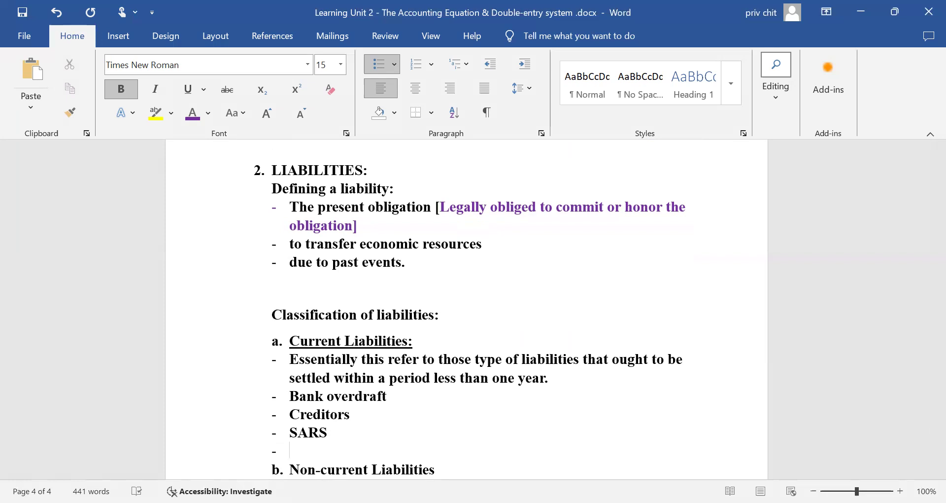
pyautogui.write('Short-term loans')
pyautogui.press('Return')
pyautogui.write('-')
pyautogui.press('BackSpace')
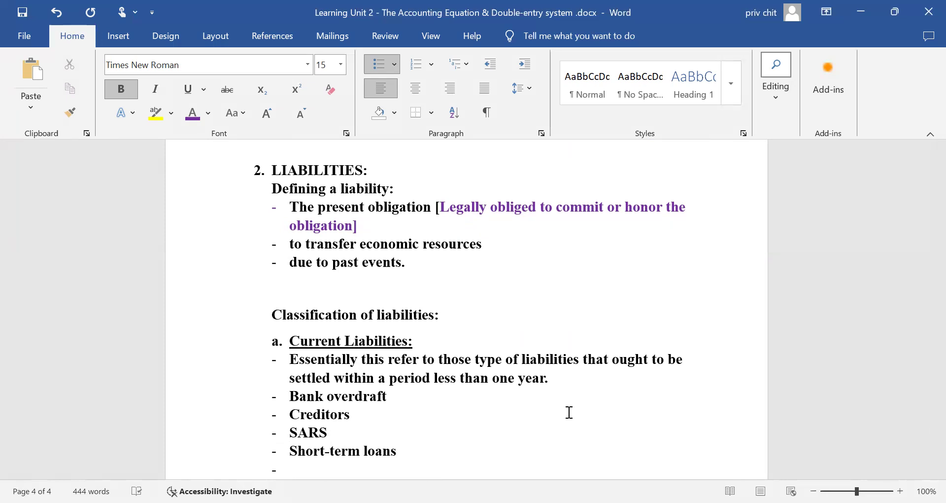
pyautogui.write('Accrued expense')
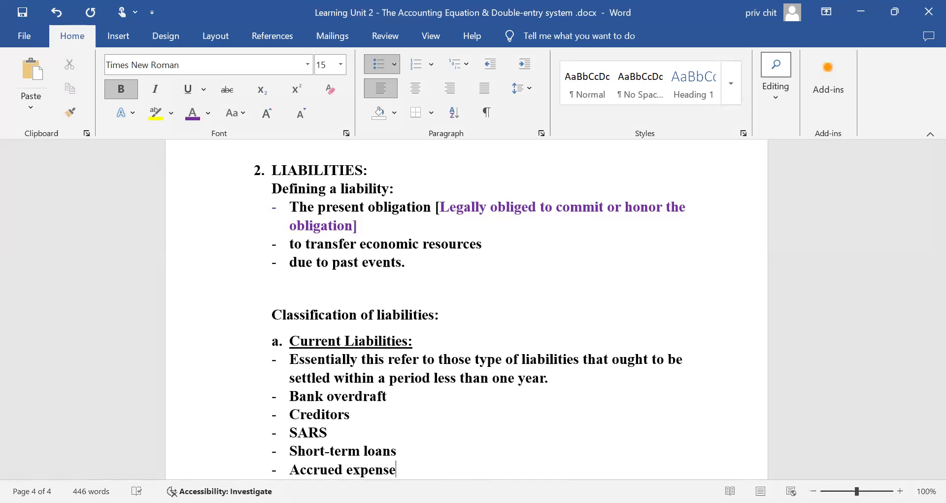
pyautogui.scroll(-3, 548, 433)
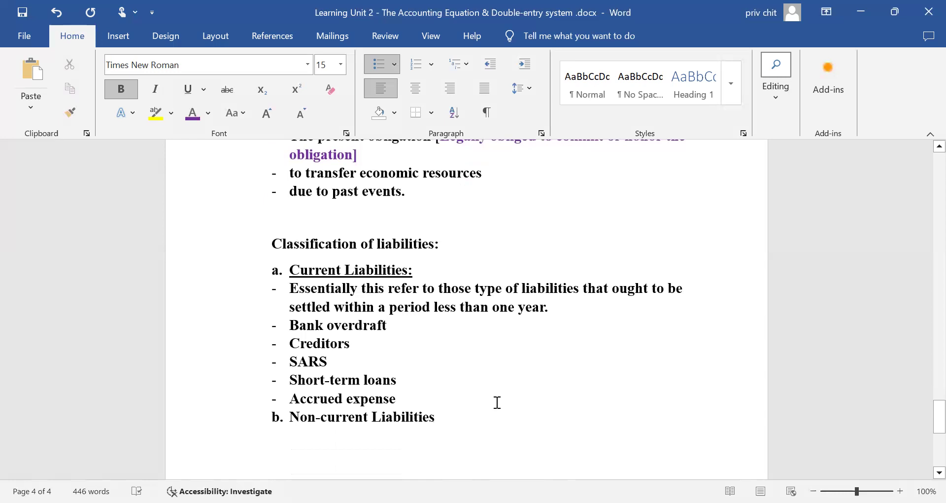
# Start a dash bullet on a new line below the "Non-current Liabilities" list item.
pyautogui.click(462, 422)
pyautogui.press('Return')
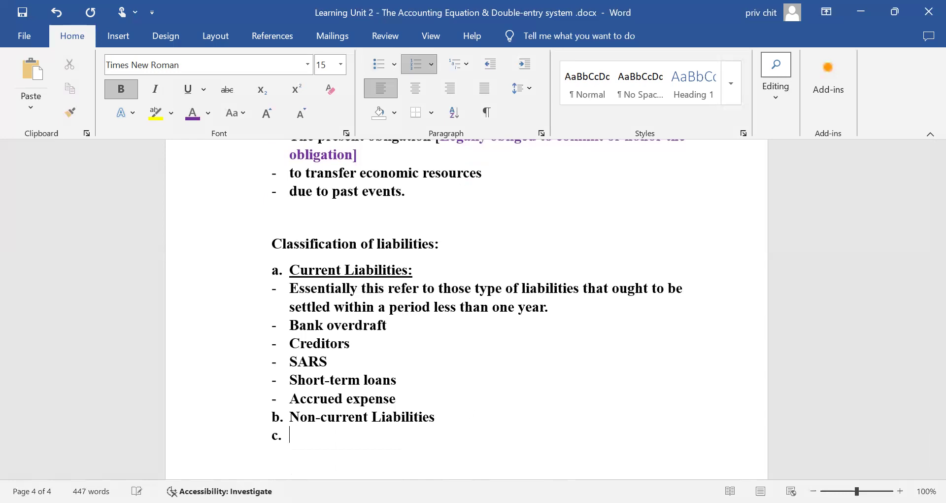
pyautogui.press('BackSpace')
pyautogui.press('BackSpace')
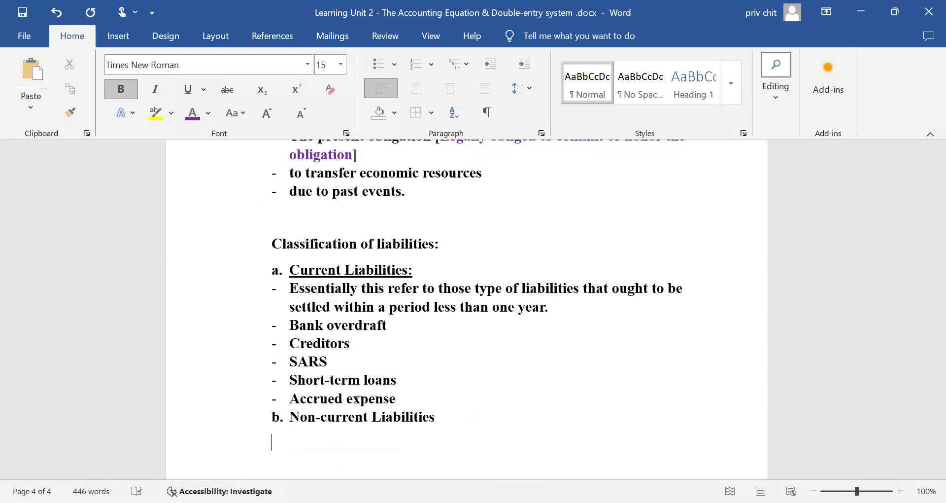
pyautogui.write('-')
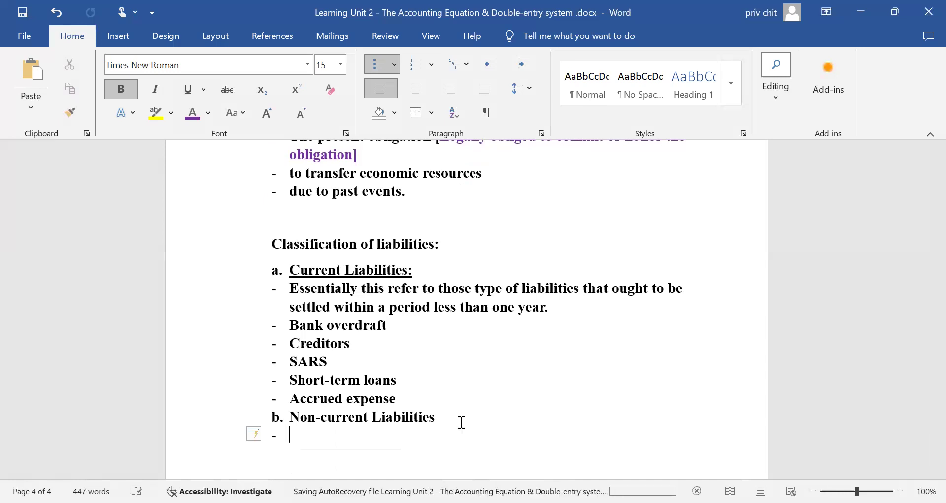
# Write the definition "Those type of liabities that should be settled a period longer than 1 year." in the dash bullet.
pyautogui.write('Th')
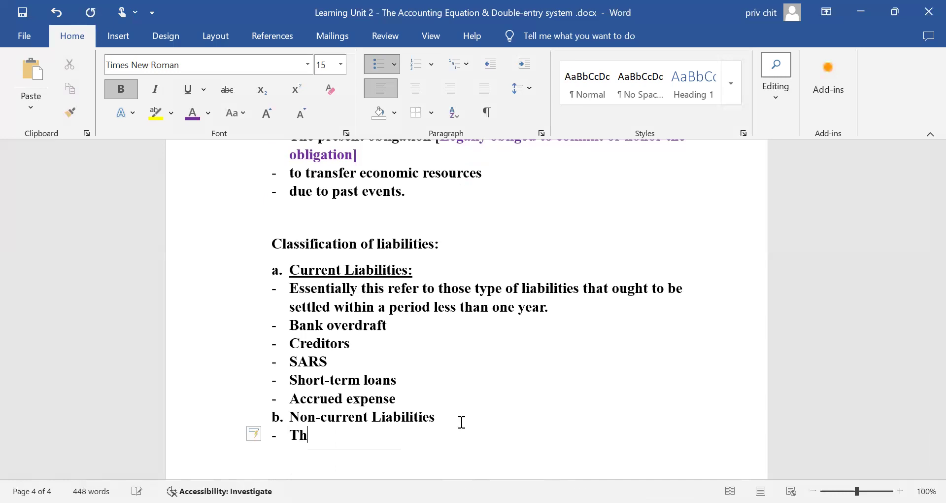
pyautogui.write('is')
pyautogui.press('BackSpace')
pyautogui.press('BackSpace')
pyautogui.write('ose type of')
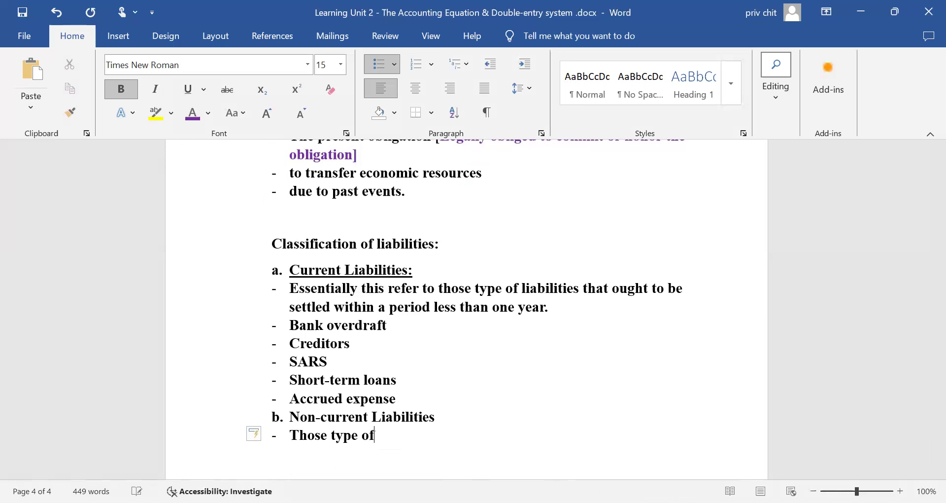
pyautogui.write(' liabil')
pyautogui.press('BackSpace')
pyautogui.write('ties that ')
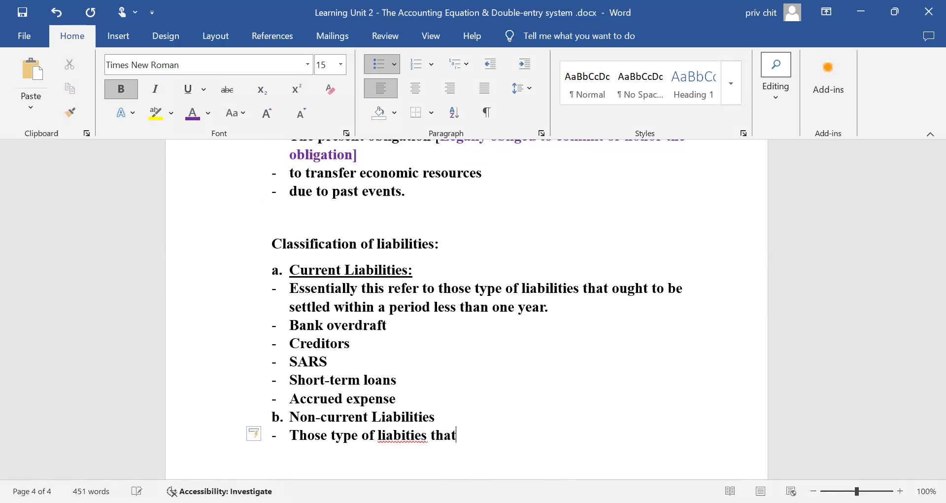
pyautogui.write('should be s')
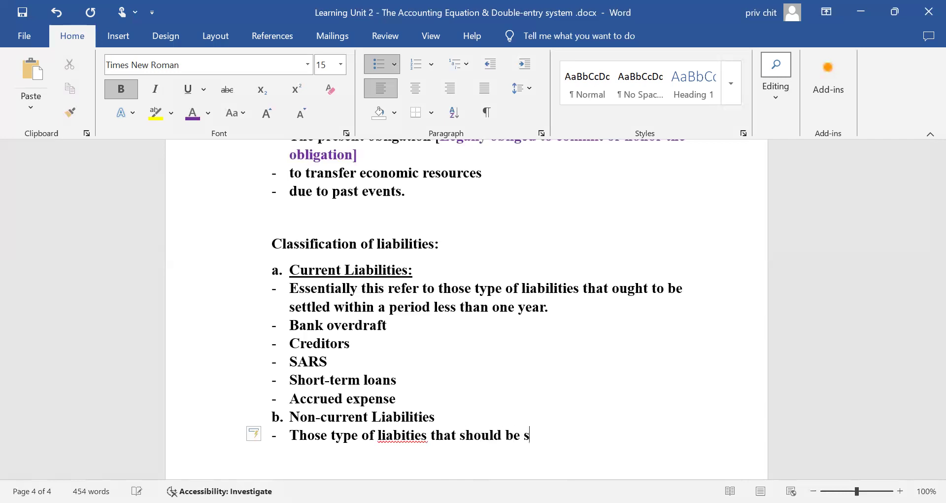
pyautogui.write('ettled wi')
pyautogui.press('BackSpace')
pyautogui.press('BackSpace')
pyautogui.press('BackSpace')
pyautogui.write('after')
pyautogui.press('BackSpace')
pyautogui.press('BackSpace')
pyautogui.press('BackSpace')
pyautogui.press('BackSpace')
pyautogui.press('BackSpace')
pyautogui.write('a period lo')
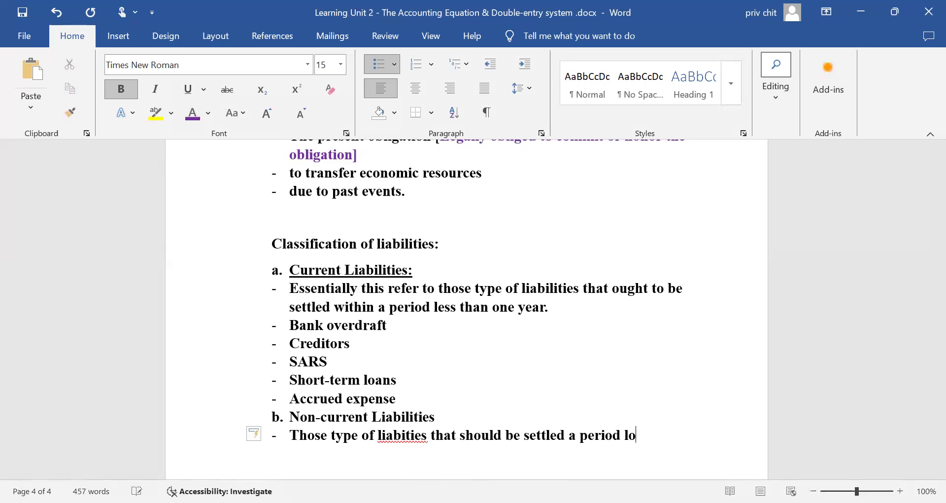
pyautogui.write('nger than ')
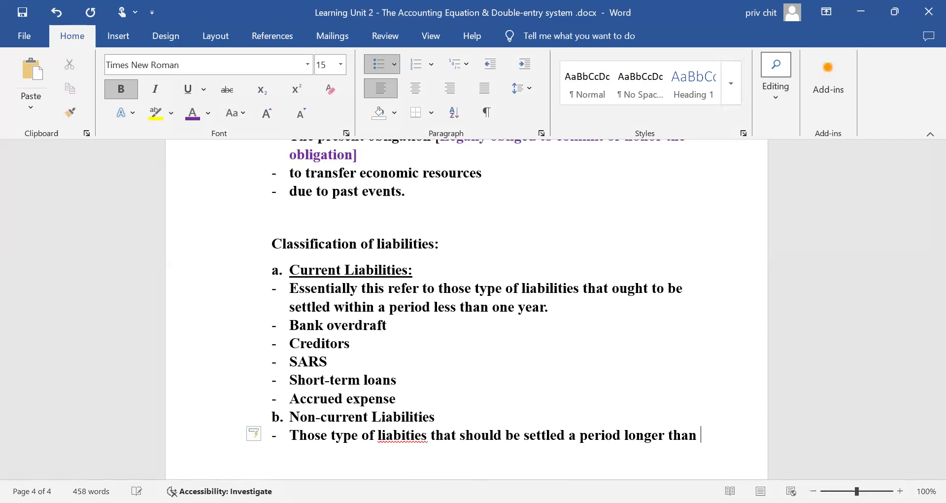
pyautogui.write('1 year.')
# Correct the misspelled word in the non-current liabilities definition to "liabilities".
pyautogui.click(435, 416)
pyautogui.rightClick(458, 450)
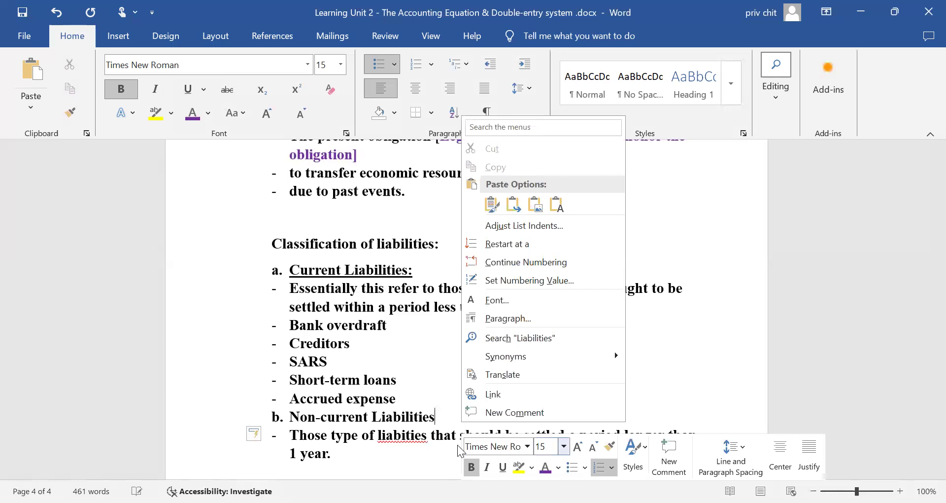
pyautogui.rightClick(403, 439)
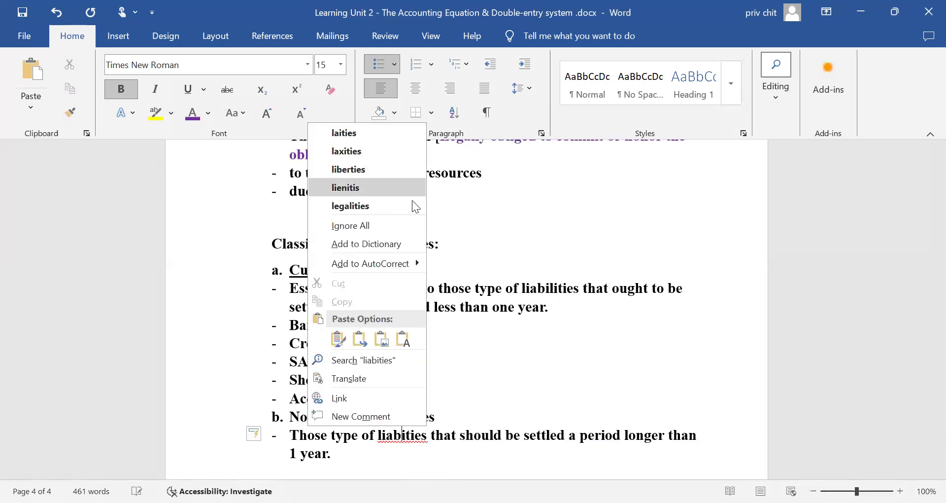
pyautogui.click(411, 437)
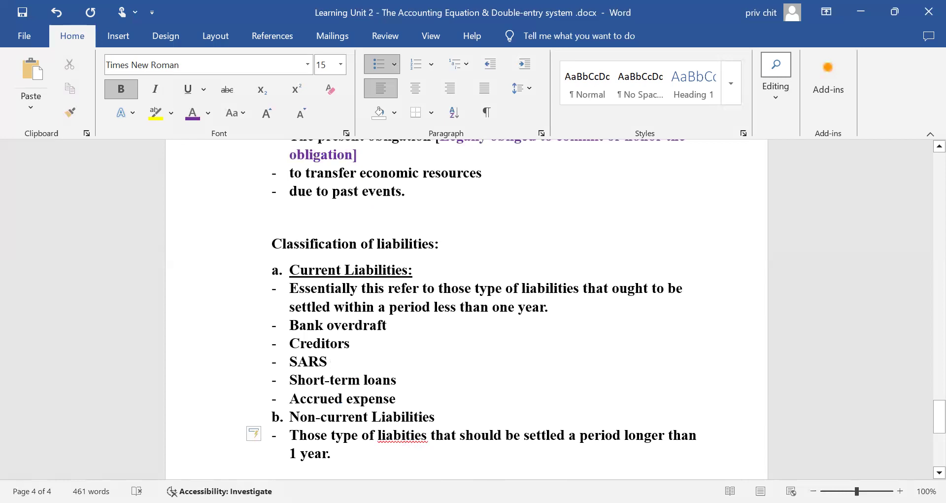
pyautogui.write('li')
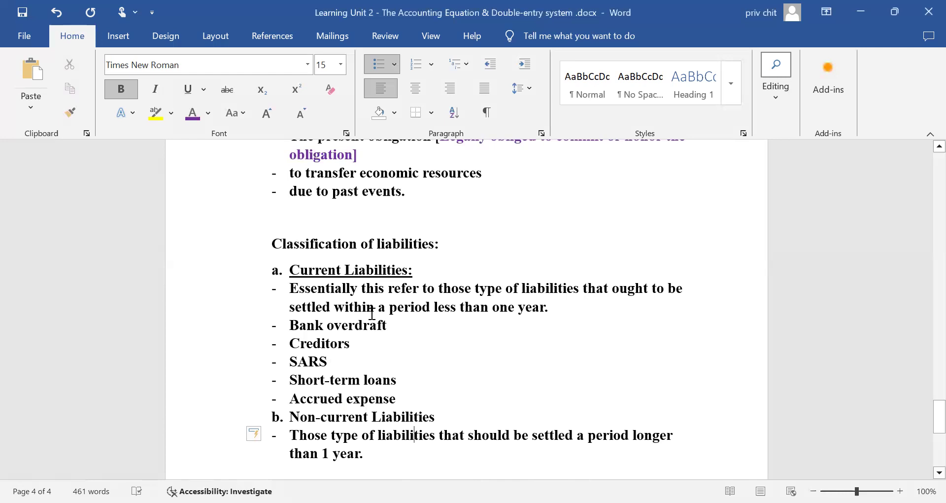
# Add a colon after the list item "Non-current Liabilities" and underline its words.
pyautogui.click(450, 422)
pyautogui.write(':')
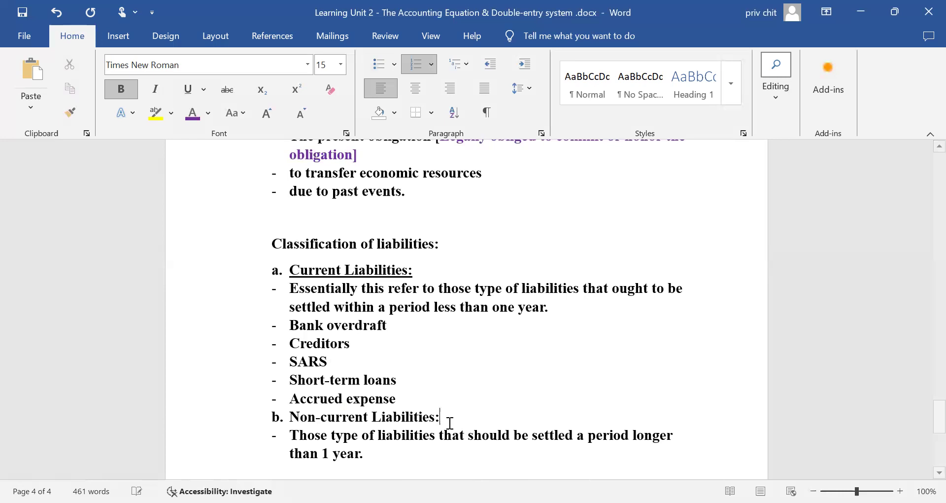
pyautogui.moveTo(434, 418); pyautogui.dragTo(290, 418)
pyautogui.click(340, 391)
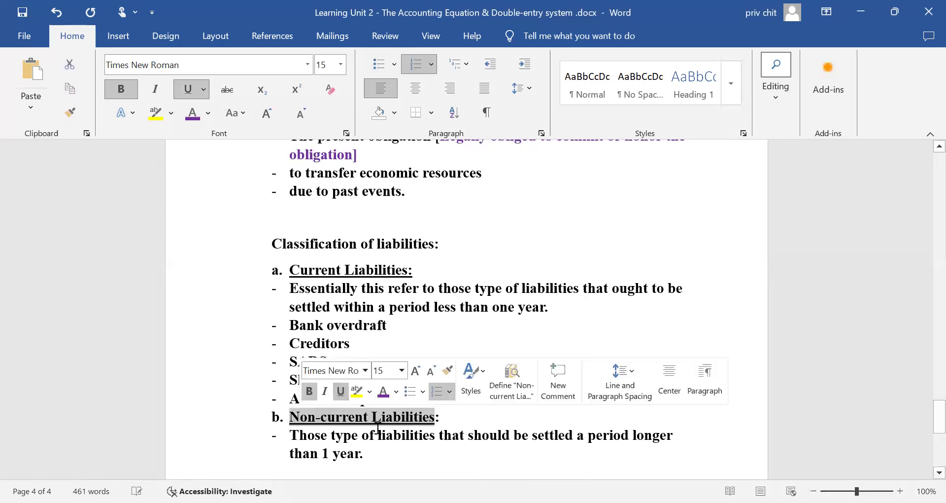
# Deselect the underlined list item and save the document.
pyautogui.scroll(-2, 378, 427)
pyautogui.click(237, 408)
pyautogui.click(23, 15)
# Add the bullet "Mortgage loans" below the non-current liabilities definition.
pyautogui.click(406, 384)
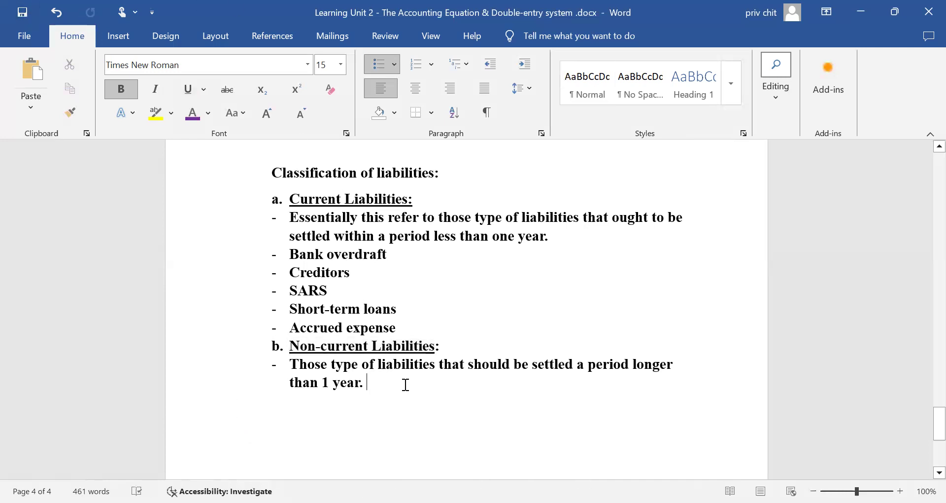
pyautogui.press('Return')
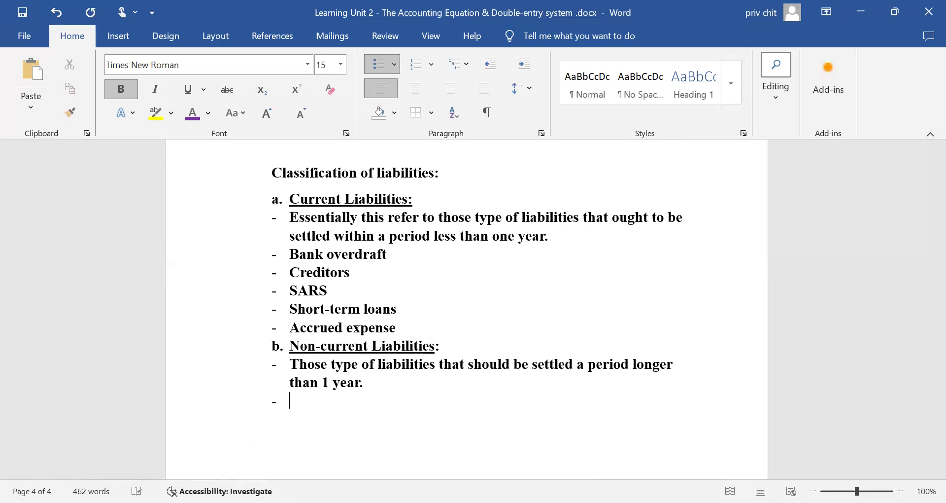
pyautogui.write('M')
pyautogui.write('ort')
pyautogui.write('gage la')
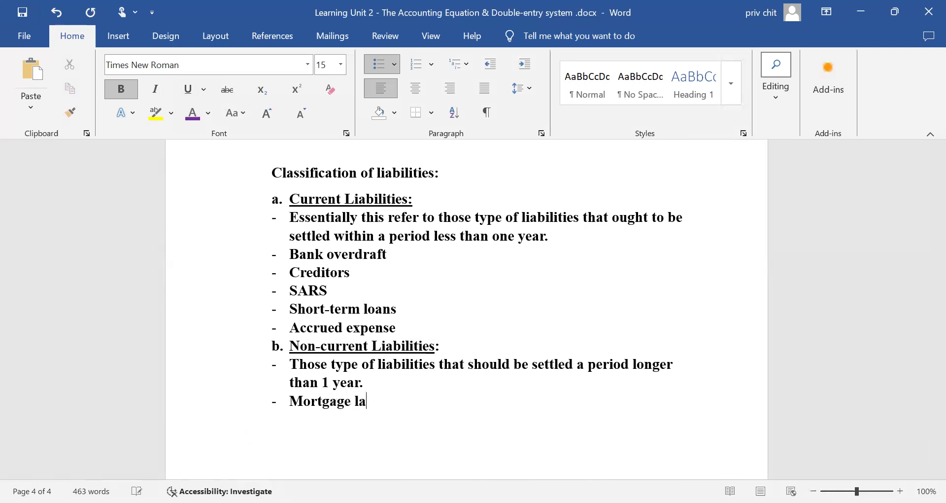
pyautogui.press('BackSpace')
pyautogui.write('oans')
pyautogui.press('Return')
# Add the bullet "Long-term loans" below "Mortgage loans" and save the document.
pyautogui.write('B')
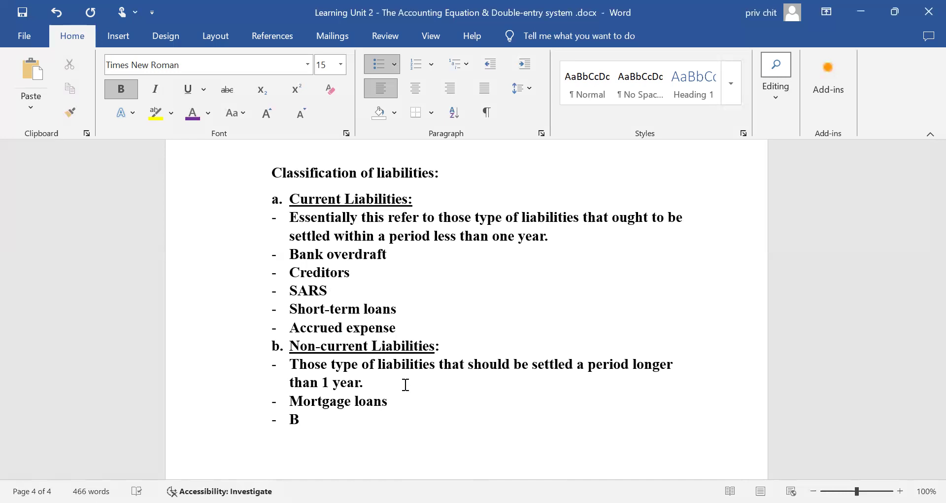
pyautogui.press('BackSpace')
pyautogui.write('IO')
pyautogui.press('BackSpace')
pyautogui.press('BackSpace')
pyautogui.write('Longterm loans')
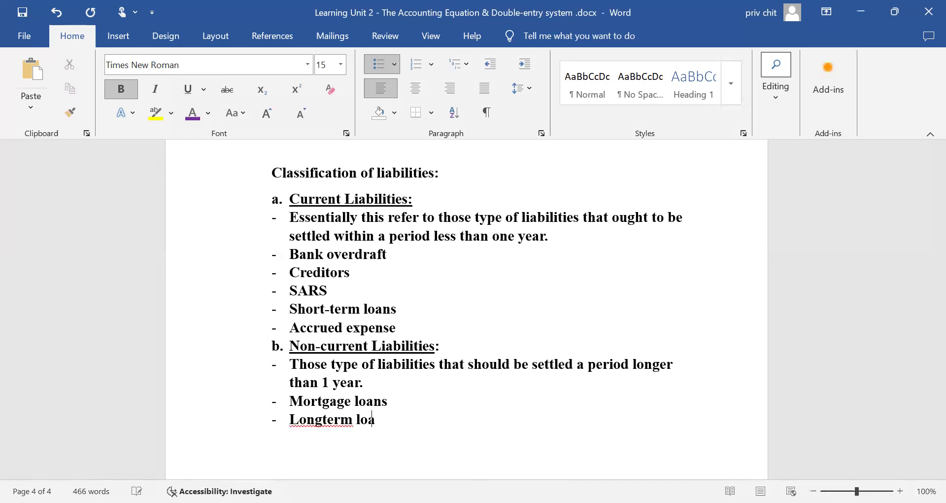
pyautogui.click(323, 420)
pyautogui.write('-')
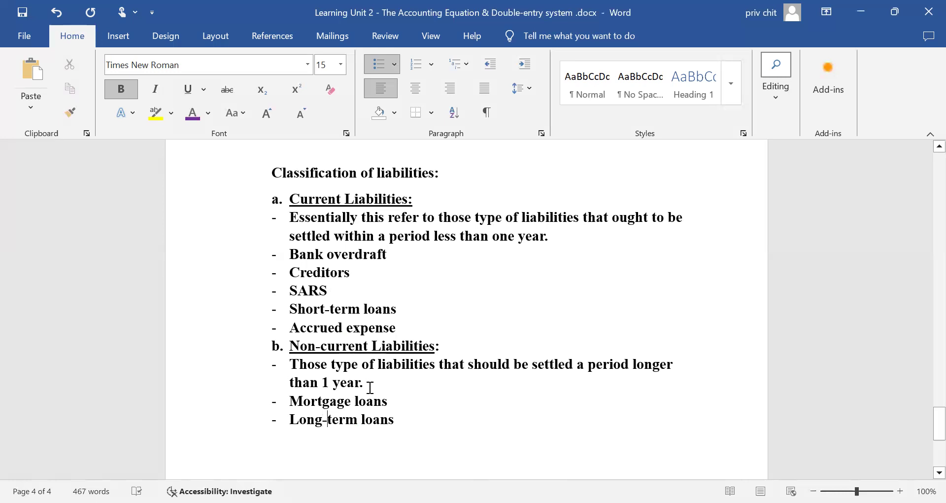
pyautogui.scroll(3, 372, 388)
pyautogui.click(22, 14)
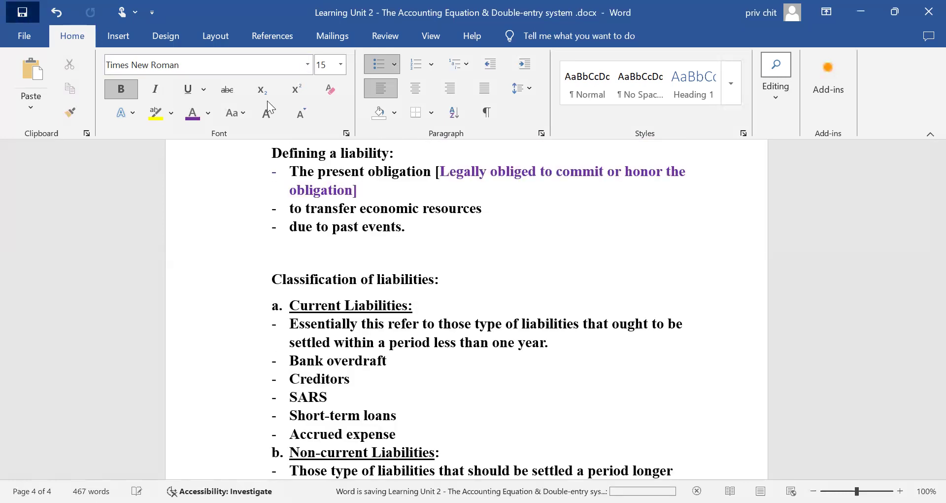
pyautogui.click(421, 312)
pyautogui.scroll(2, 417, 314)
pyautogui.scroll(-2, 412, 313)
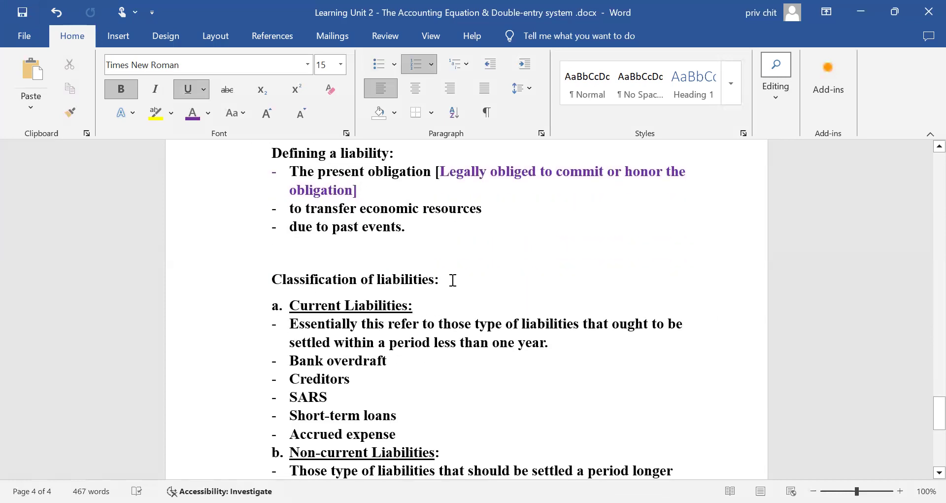
pyautogui.click(450, 280)
# End the bulleted list after "Long-term loans" and write the heading "ACCOUNTING NATURE OF LIABITIES:" below it, leaving a blank line between.
pyautogui.scroll(-7, 422, 338)
pyautogui.click(317, 289)
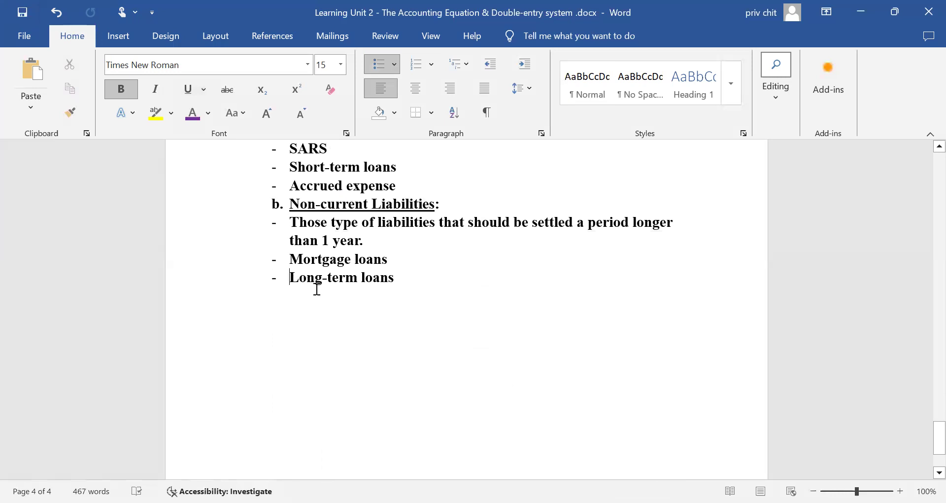
pyautogui.press('Return')
pyautogui.press('Return')
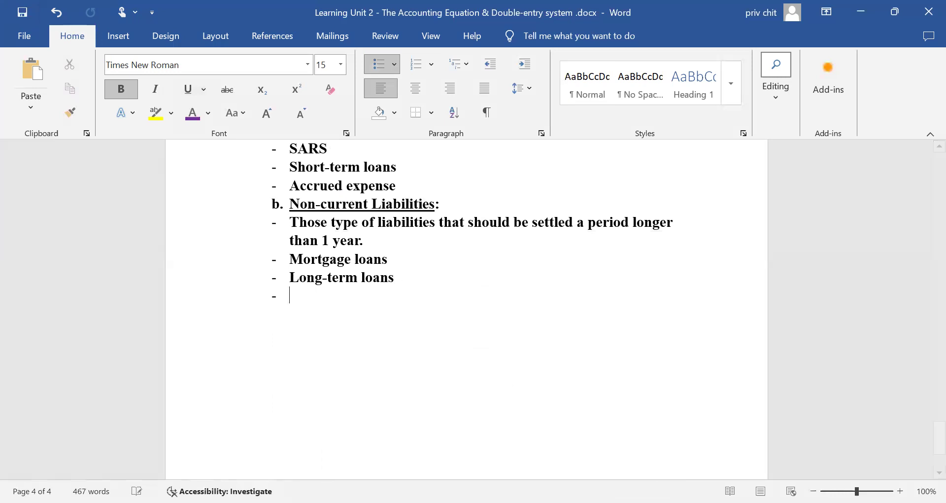
pyautogui.press('BackSpace')
pyautogui.press('Return')
pyautogui.press('Return')
pyautogui.write('ACCOUNTING NATURE OF LIABI')
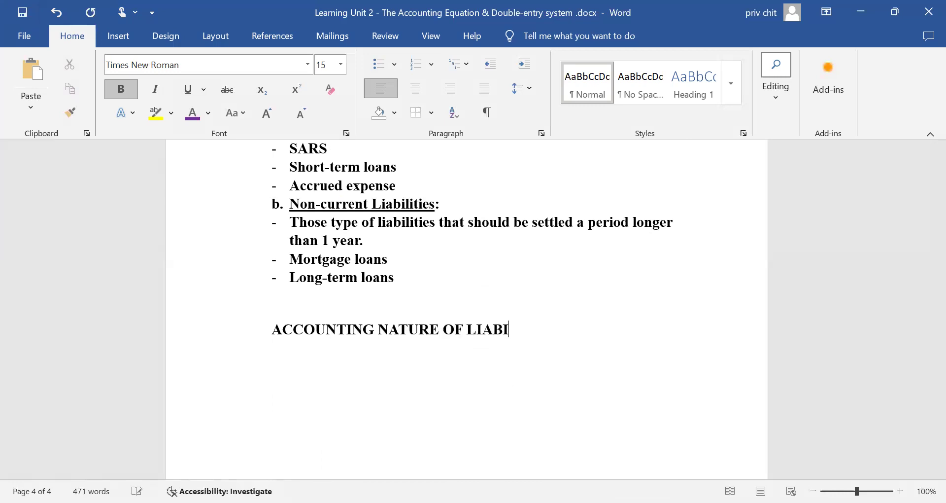
pyautogui.write('T')
pyautogui.press('BackSpace')
pyautogui.write('TIES:')
pyautogui.press('Return')
# Copy the Asset Dr/Cr table with its two red arrows and paste it below the "ACCOUNTING NATURE OF LIABITIES:" heading.
pyautogui.scroll(10, 473, 286)
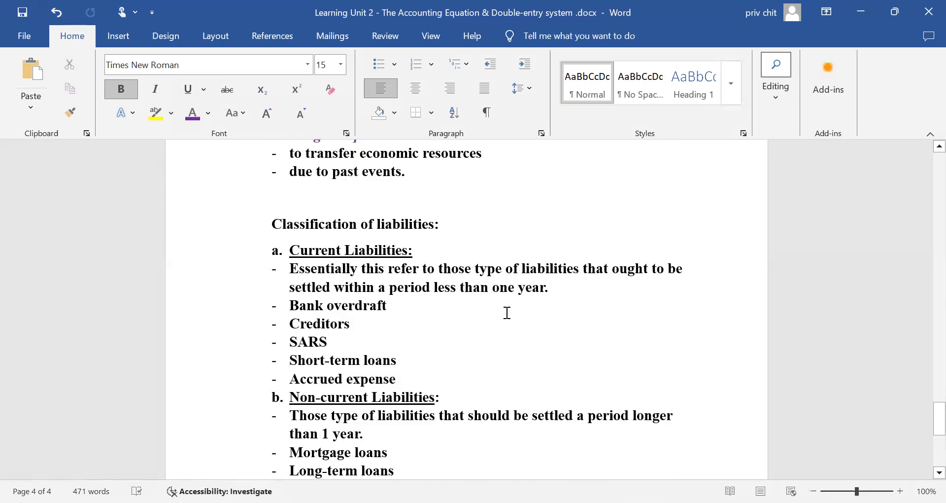
pyautogui.scroll(12, 473, 289)
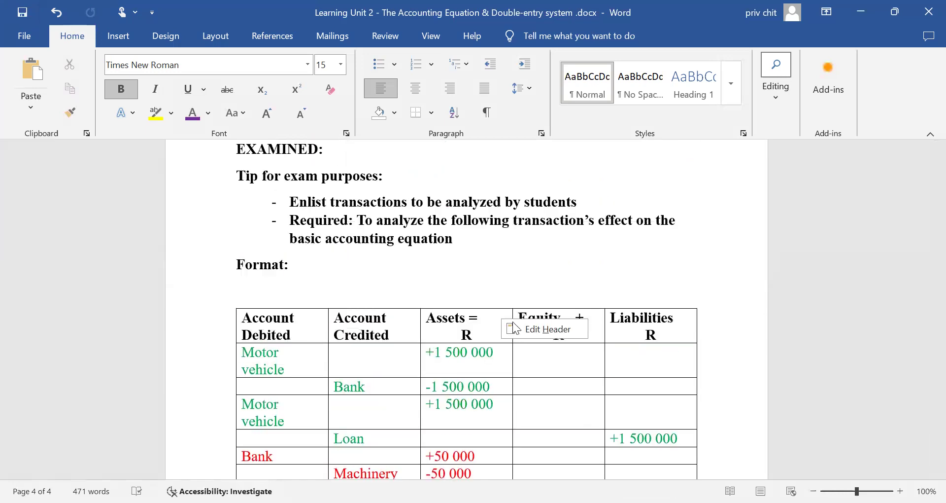
pyautogui.scroll(2, 425, 234)
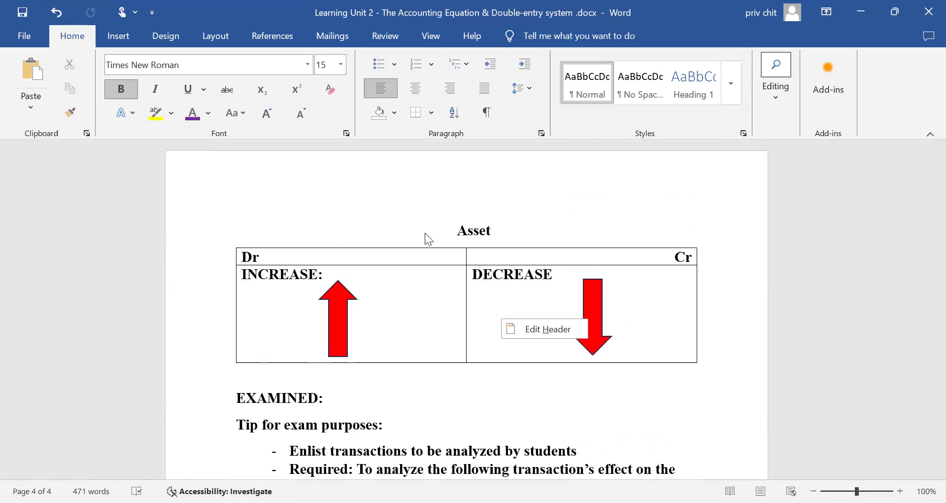
pyautogui.click(238, 252)
pyautogui.click(230, 242)
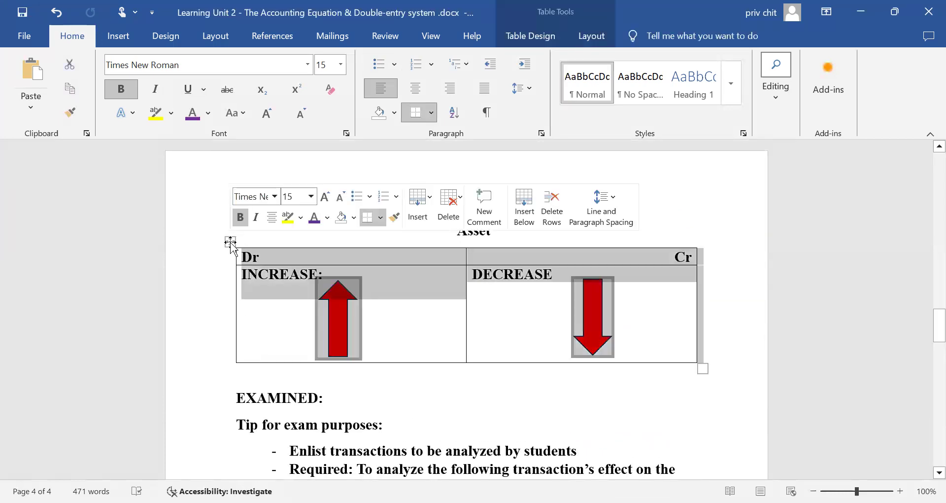
pyautogui.scroll(-5, 403, 284)
pyautogui.scroll(-15, 403, 285)
pyautogui.click(328, 302)
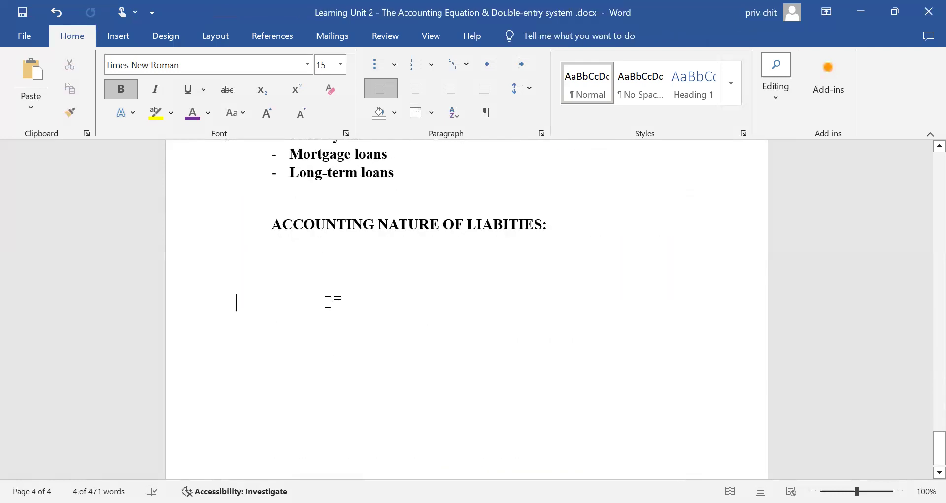
pyautogui.click(282, 271)
pyautogui.hotkey('ctrl', 'v')
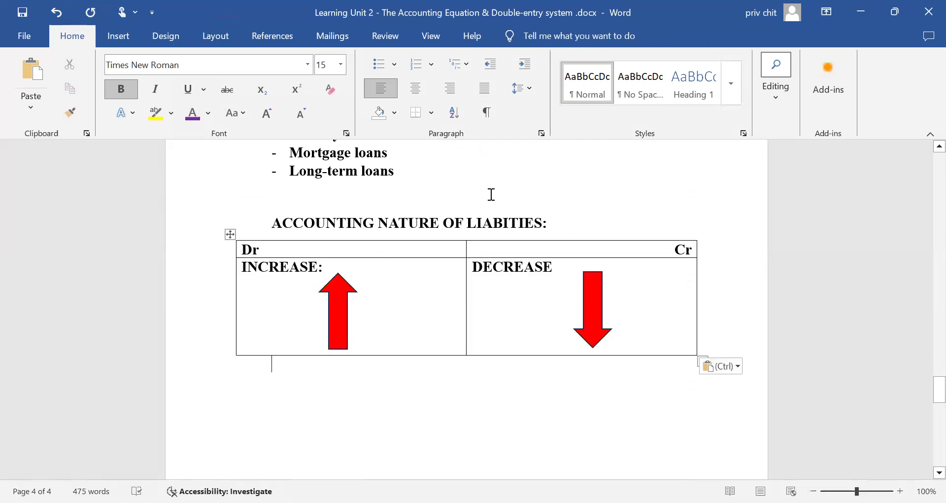
# Insert the title "Liability" on a new line between the heading and the pasted Dr/Cr table.
pyautogui.click(559, 230)
pyautogui.press('Return')
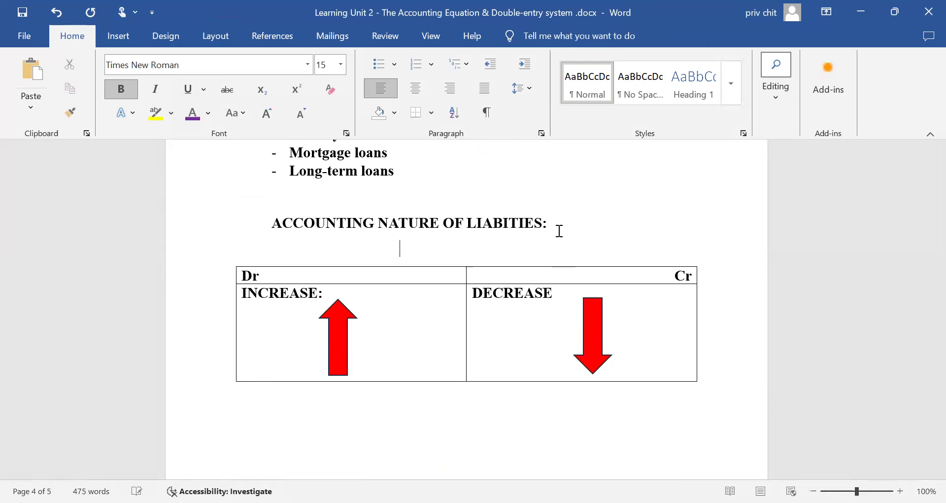
pyautogui.write('l')
pyautogui.press('BackSpace')
pyautogui.write('Liability')
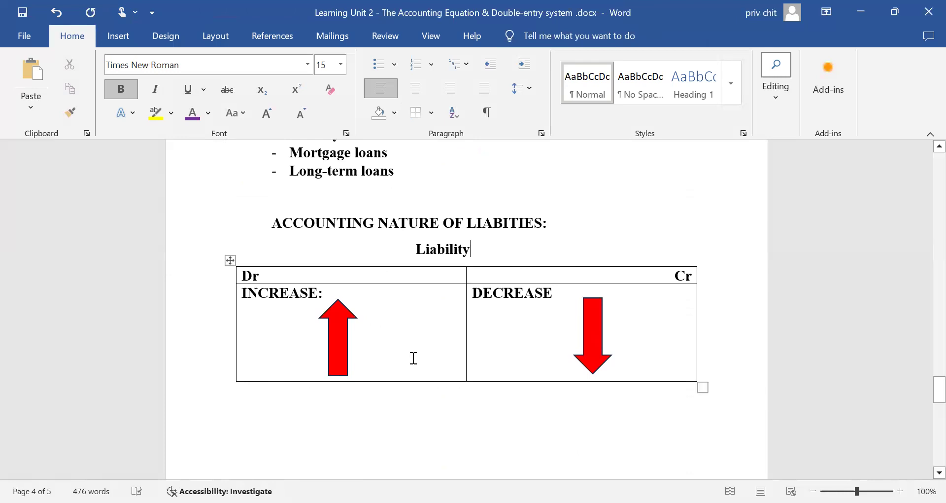
# Swap the two red arrows in the Liability table, placing the down arrow in the Dr cell and the up arrow in the Cr cell.
pyautogui.click(342, 320)
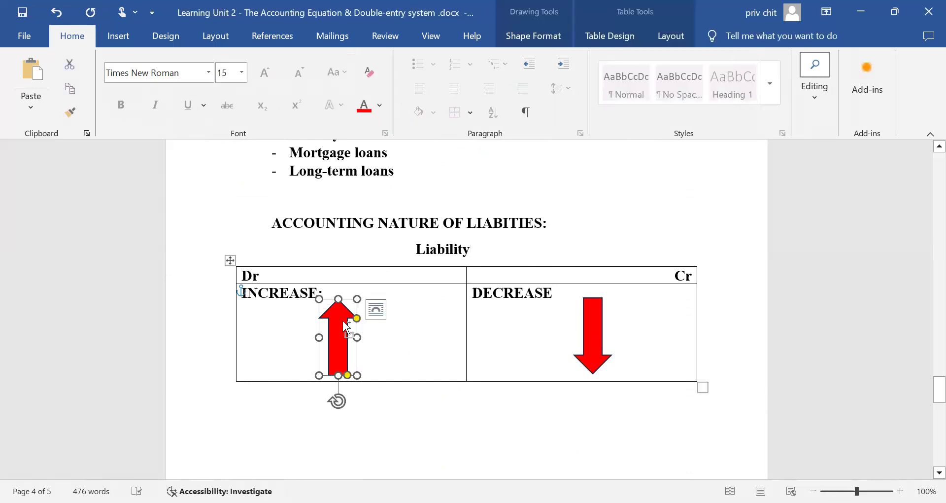
pyautogui.press('Delete')
pyautogui.click(668, 330)
pyautogui.hotkey('ctrl', 'v')
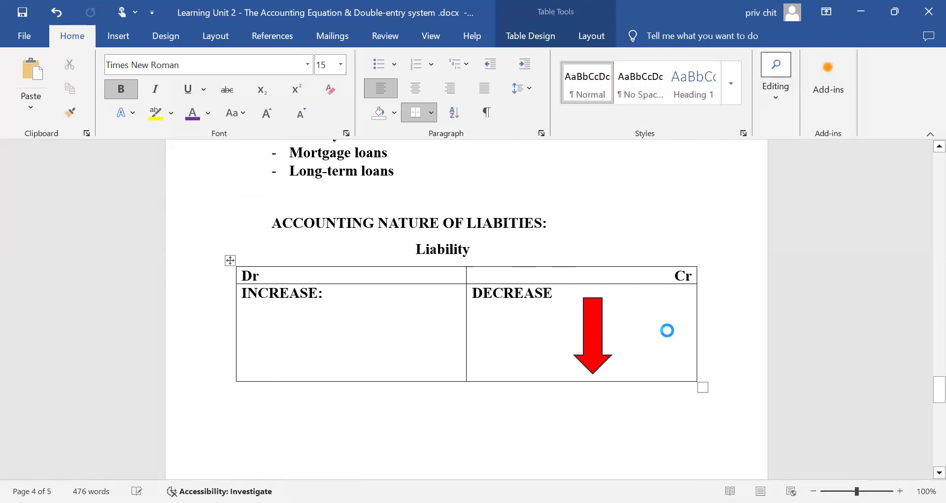
pyautogui.moveTo(587, 330); pyautogui.dragTo(360, 333)
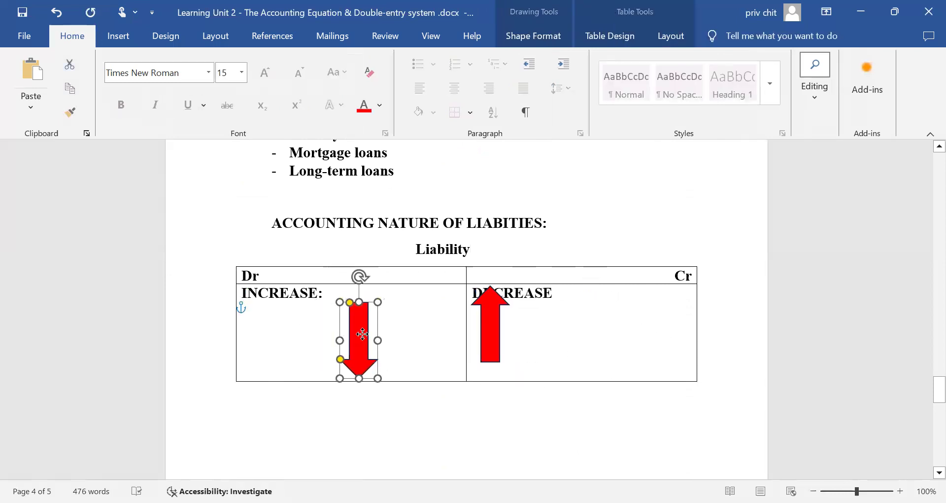
pyautogui.click(494, 332)
pyautogui.moveTo(580, 353); pyautogui.dragTo(601, 347)
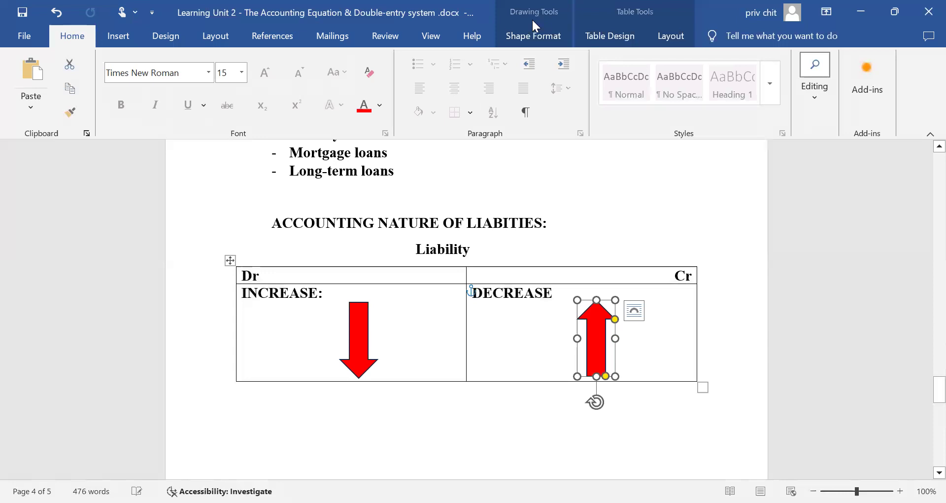
pyautogui.click(630, 327)
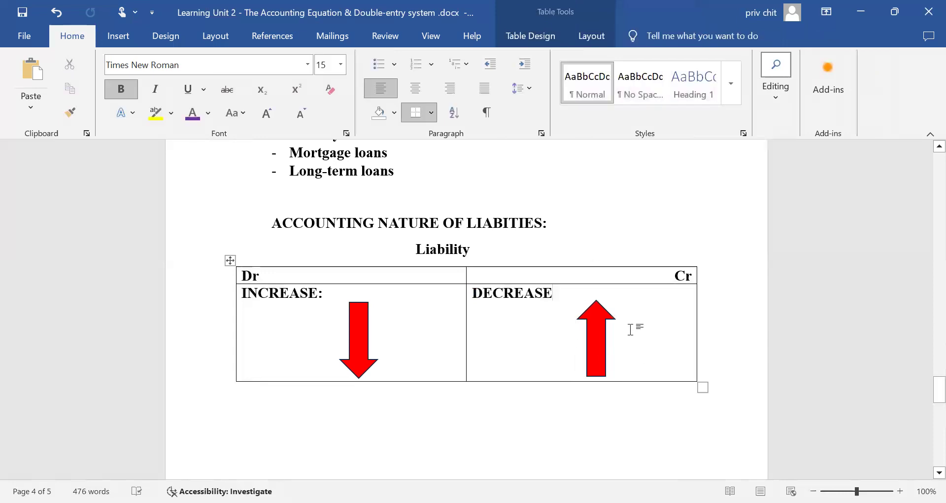
pyautogui.moveTo(602, 330); pyautogui.dragTo(598, 330)
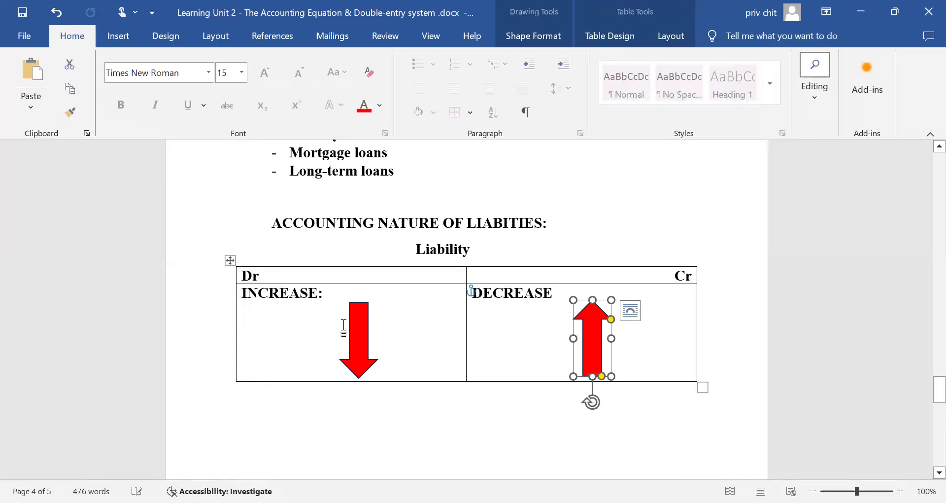
# Change the Liability table's Dr label to "DECREASE:" and its Cr label to "INCREASE", and save the document.
pyautogui.click(289, 300)
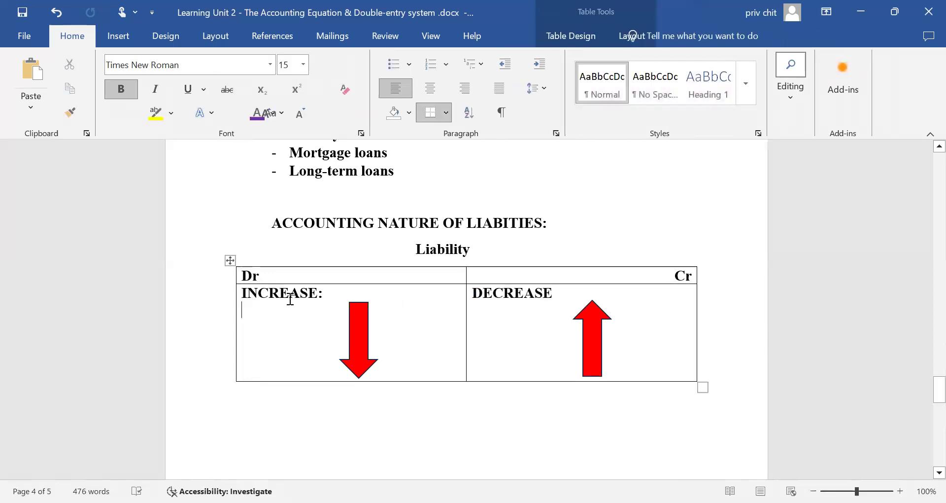
pyautogui.click(258, 294)
pyautogui.press('BackSpace')
pyautogui.press('BackSpace')
pyautogui.write('DE')
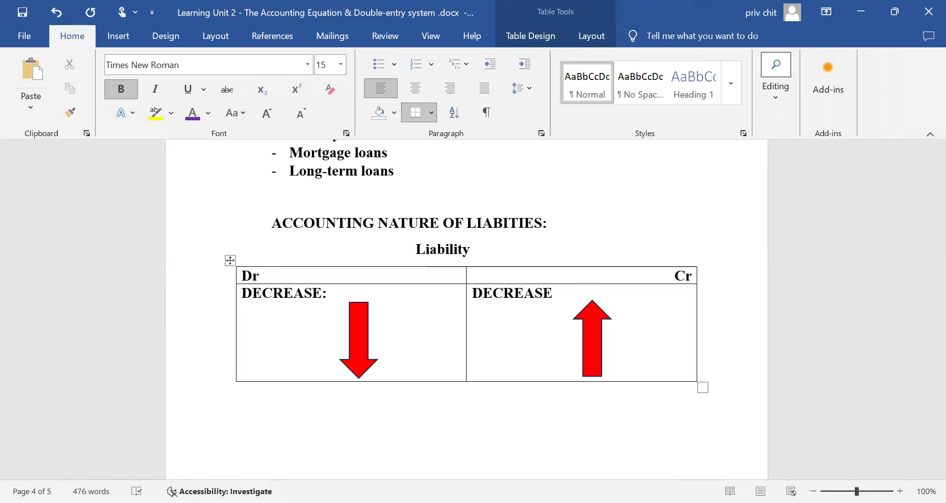
pyautogui.click(495, 295)
pyautogui.press('BackSpace')
pyautogui.press('BackSpace')
pyautogui.write('IN')
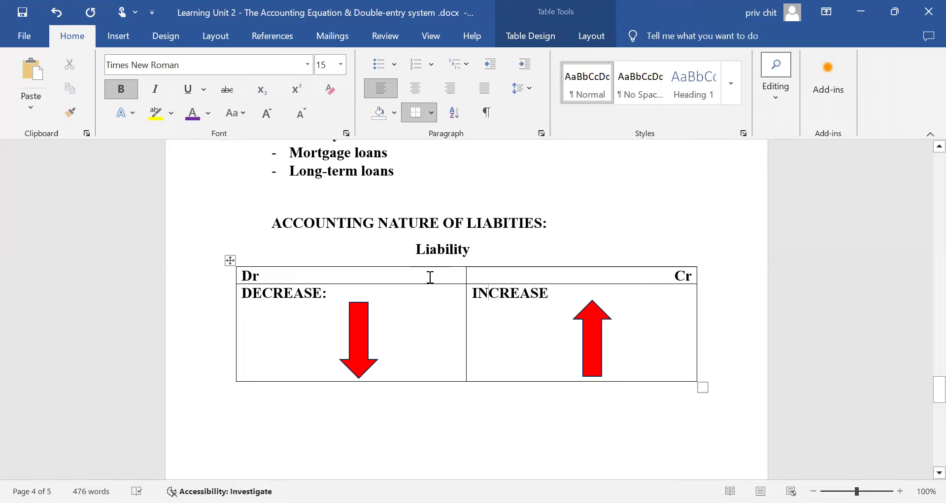
pyautogui.click(30, 14)
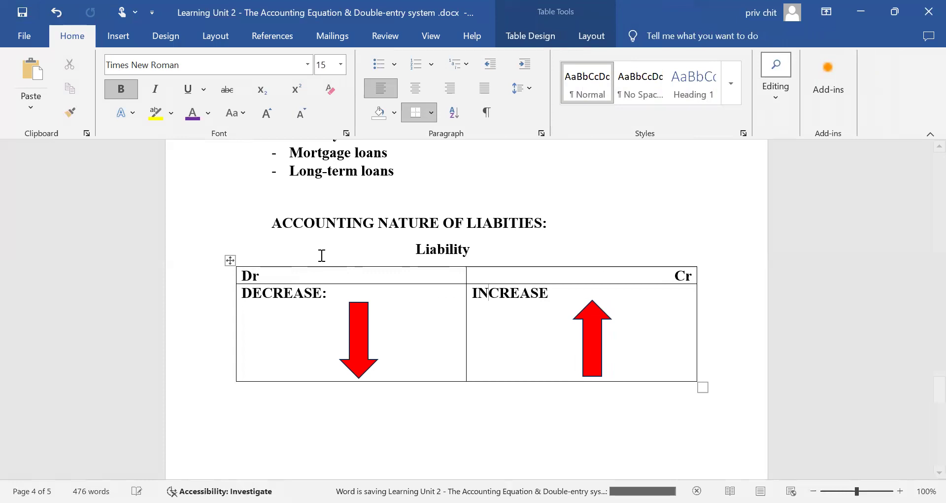
# Centre the title "Liability" above the Dr/Cr table and save the document.
pyautogui.doubleClick(436, 248)
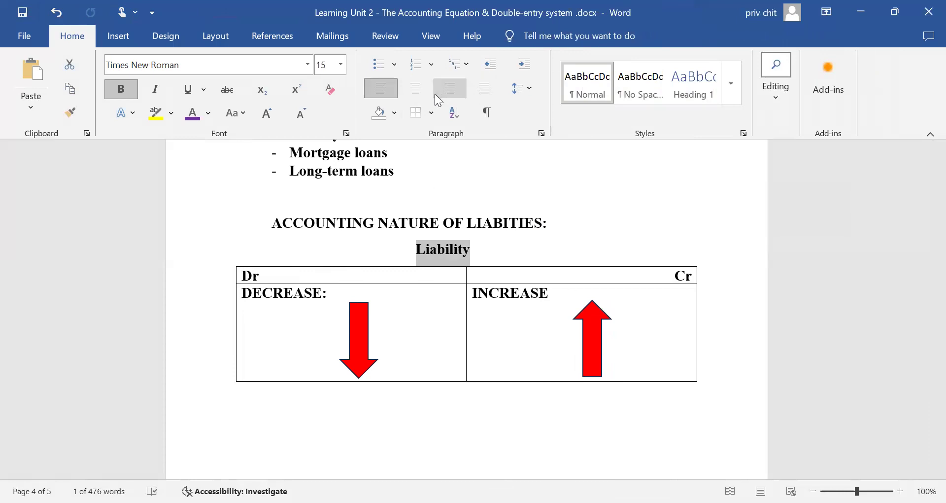
pyautogui.click(420, 94)
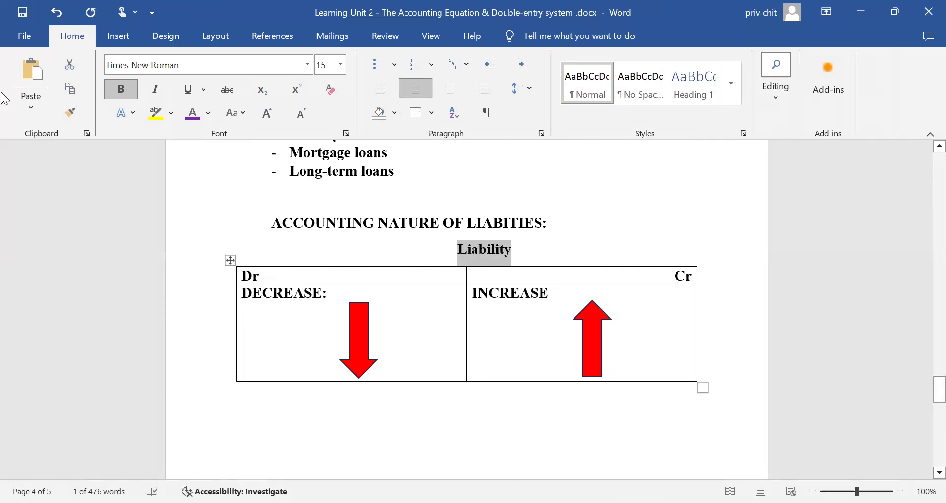
pyautogui.click(32, 18)
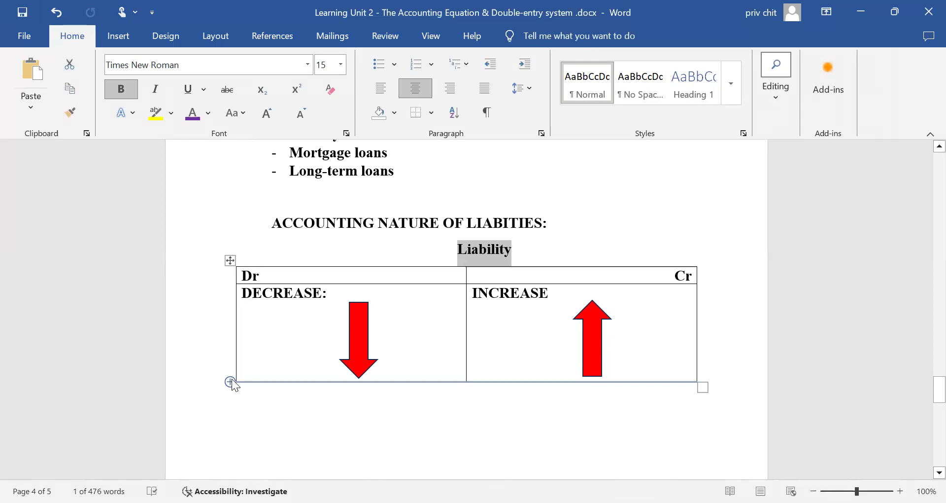
# Write the heading "INCREASE:" at the start of the page following the Liability table.
pyautogui.click(463, 385)
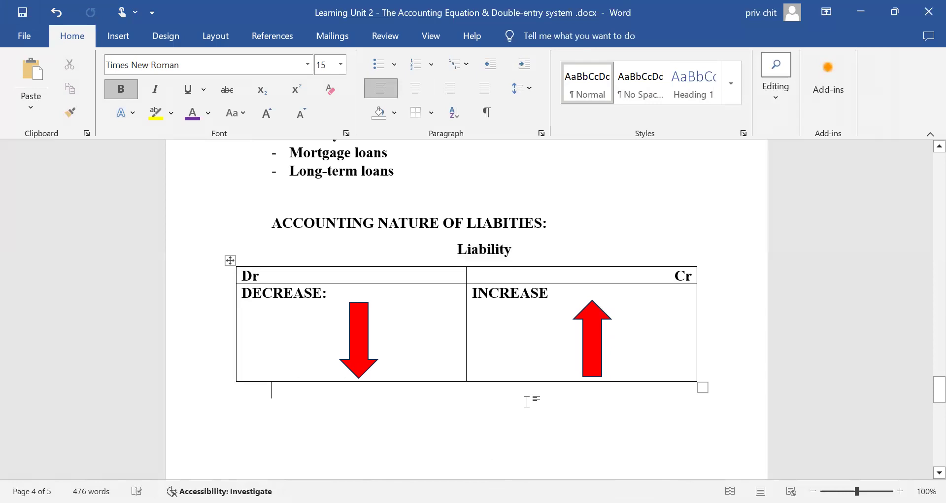
pyautogui.hotkey('ctrl', 'z')
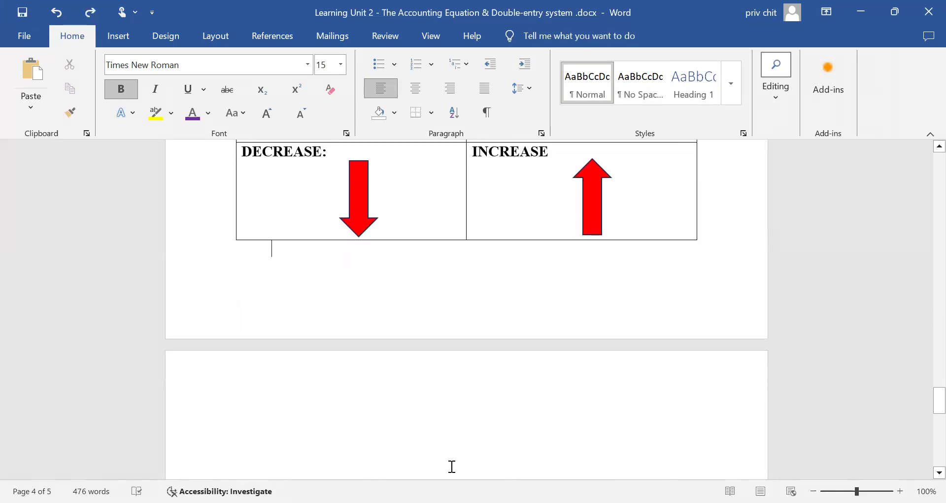
pyautogui.hotkey('ctrl', 'y')
pyautogui.press('Down')
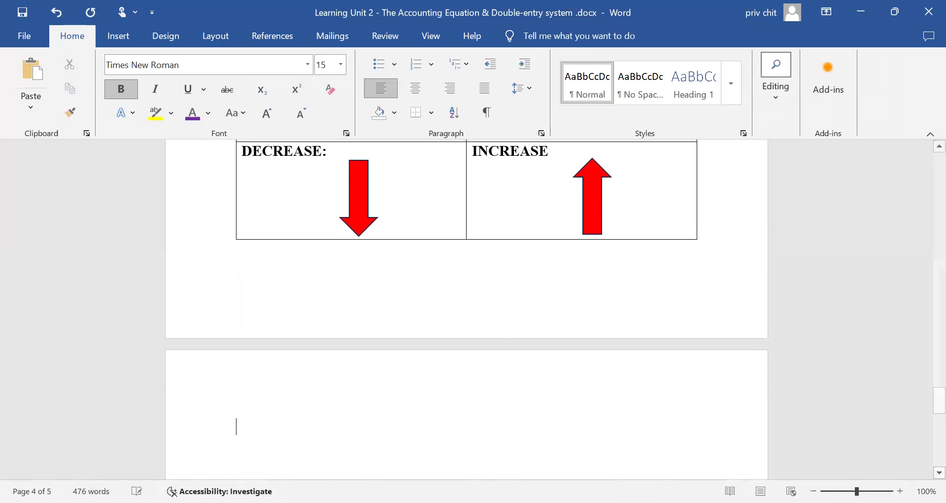
pyautogui.write('ic')
pyautogui.press('BackSpace')
pyautogui.write('I')
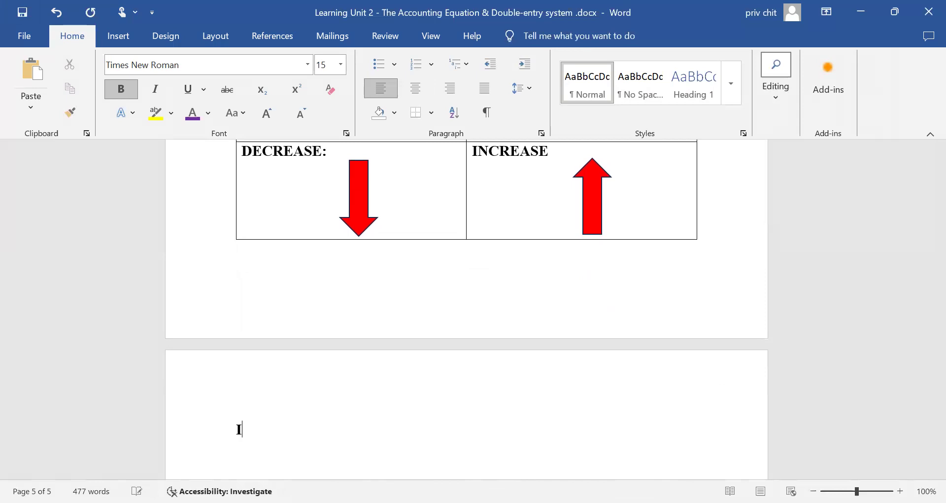
pyautogui.write('NCREASE:')
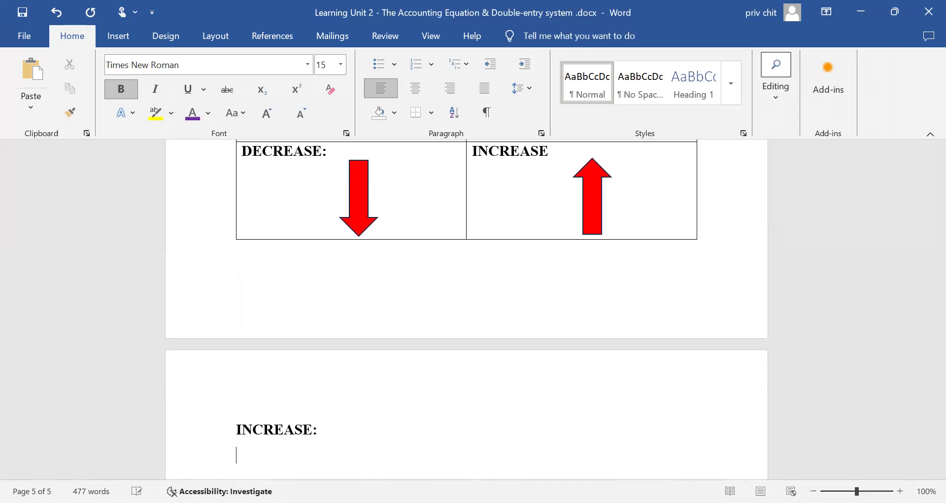
# Add dash bullets "Cr Side" and "Obtained credit from the lender or a supplier (creditor)." under the "INCREASE:" heading.
pyautogui.write('- ')
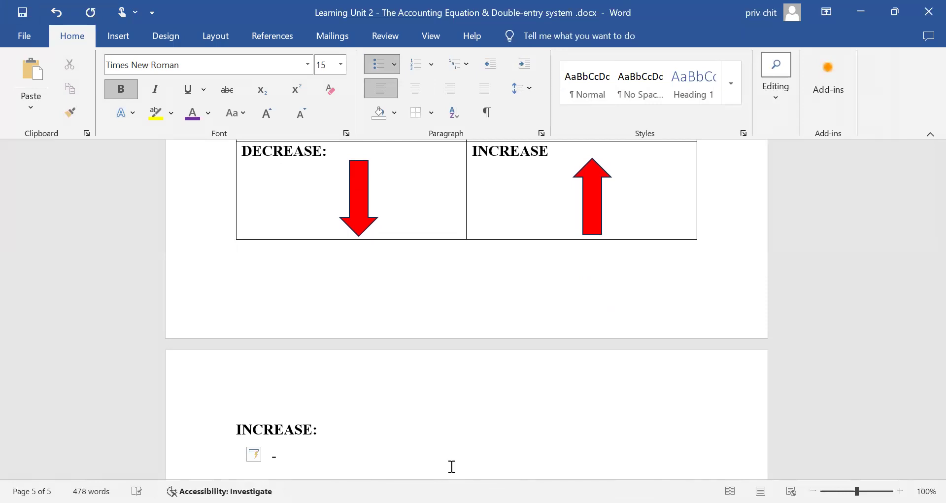
pyautogui.write('cr Side')
pyautogui.press('Return')
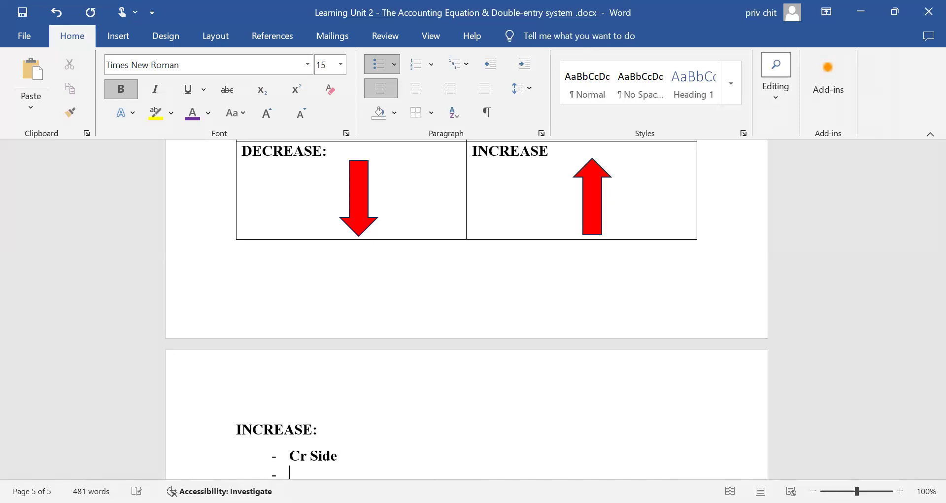
pyautogui.scroll(-2, 407, 410)
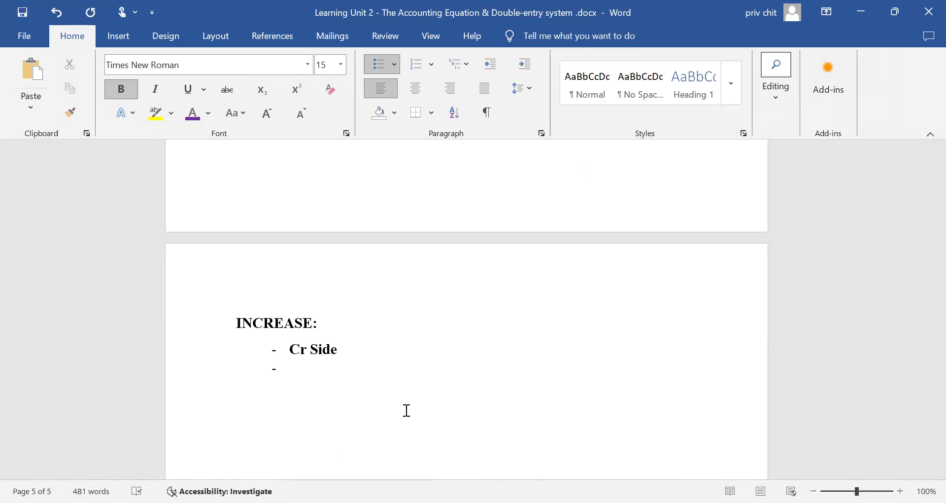
pyautogui.write('Obtained  credit from the lender or a su')
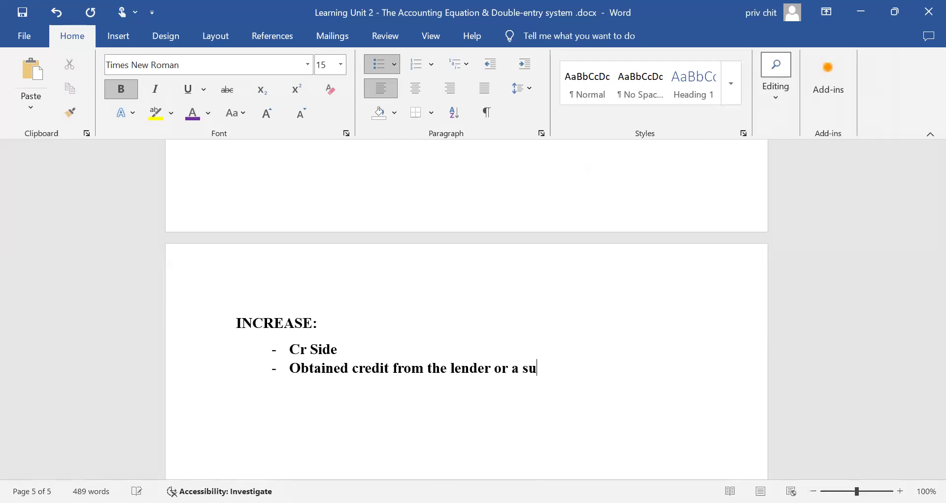
pyautogui.write('ppp')
pyautogui.press('BackSpace')
pyautogui.write('lier (creditor).')
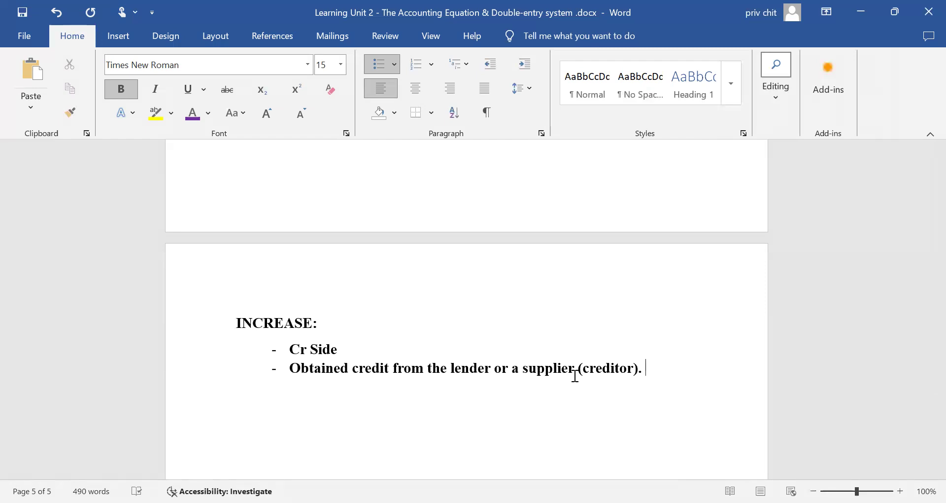
# Colour the "INCREASE:" heading standard green.
pyautogui.tripleClick(264, 325)
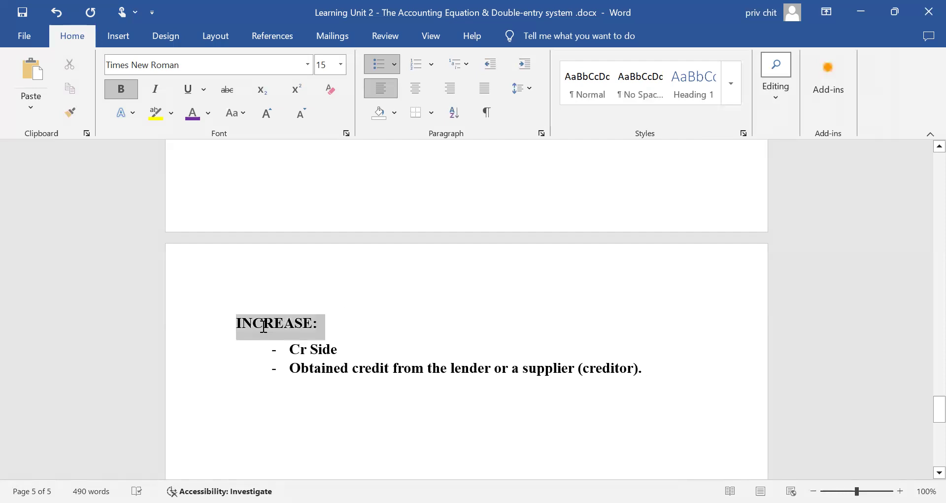
pyautogui.click(209, 116)
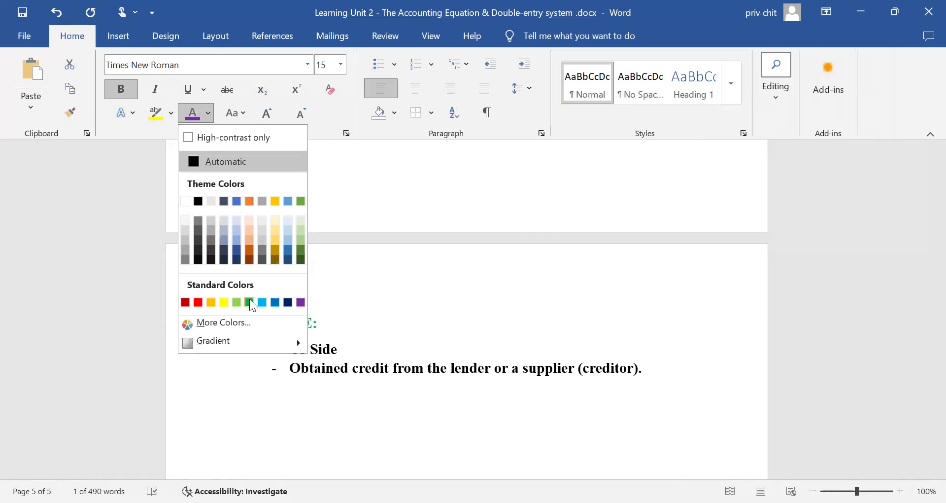
pyautogui.click(249, 302)
pyautogui.click(644, 430)
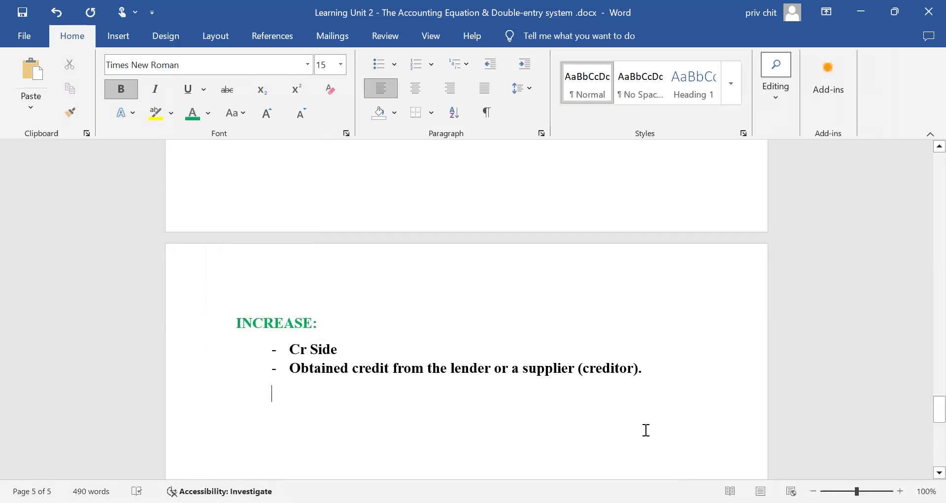
# End the bulleted list after the creditor bullet and write the heading "DECREASE:" below it, leaving a blank line between.
pyautogui.click(656, 377)
pyautogui.press('Return')
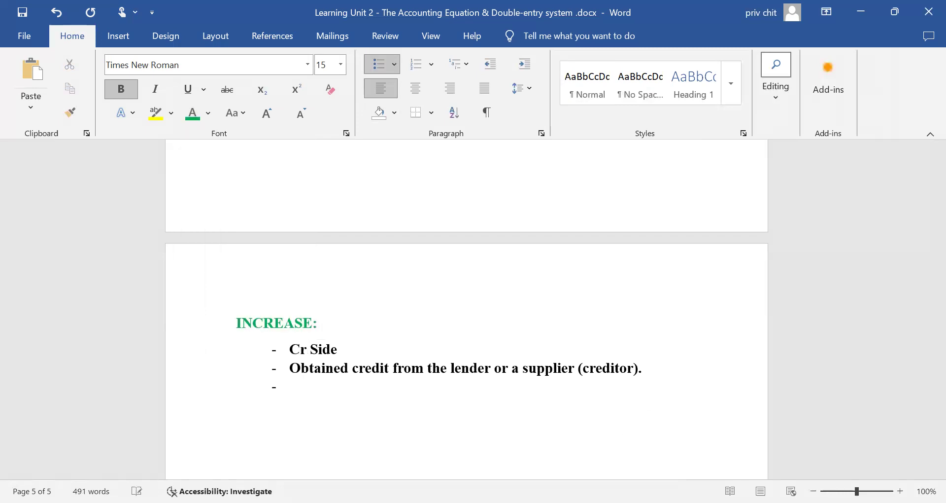
pyautogui.press('Return')
pyautogui.write('D')
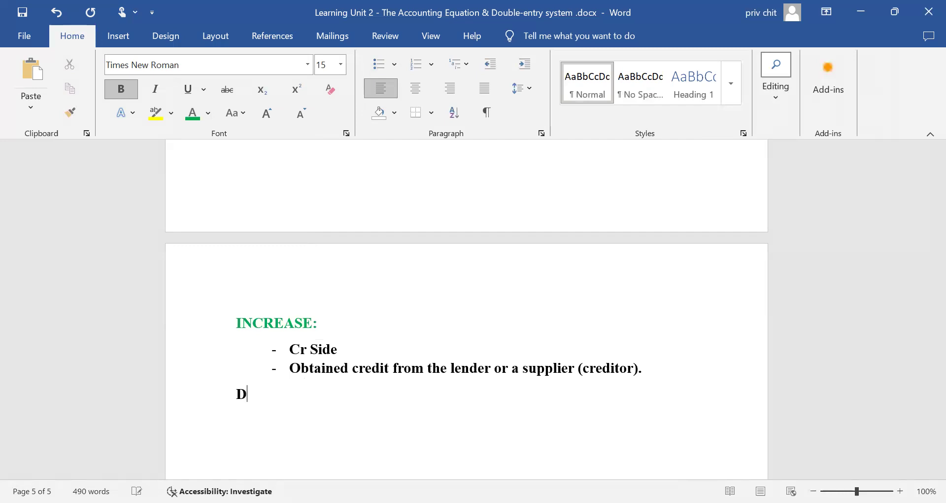
pyautogui.press('BackSpace')
pyautogui.press('Return')
pyautogui.write('S')
pyautogui.press('BackSpace')
pyautogui.write('DECREASE:')
pyautogui.press('Return')
# Add dash bullets "Dr Side" and "Repayment of debt to the lender or creditor." under the "DECREASE:" heading.
pyautogui.write('-')
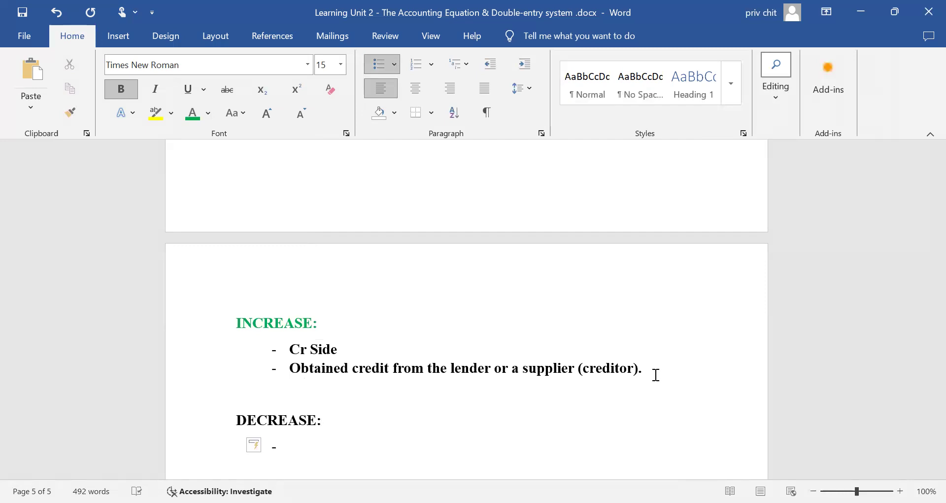
pyautogui.write(' Dr Side')
pyautogui.press('Return')
pyautogui.write('-')
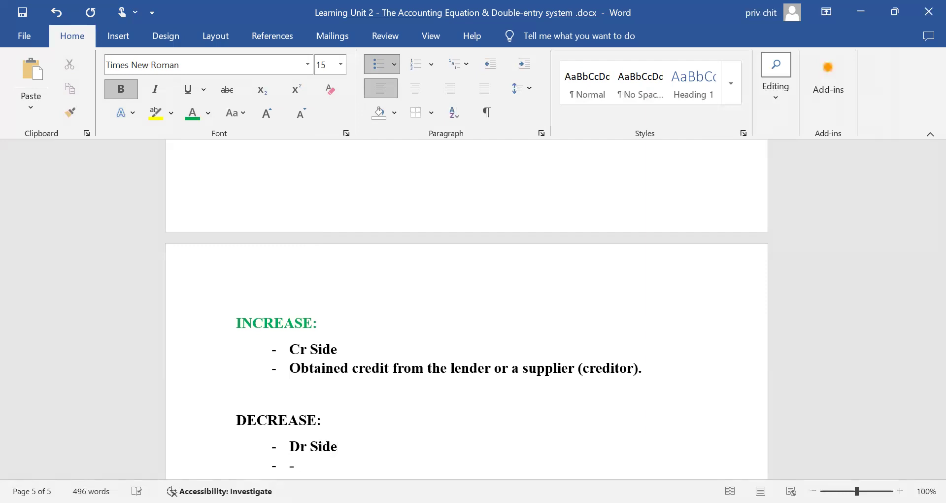
pyautogui.press('BackSpace')
pyautogui.write('Repayment of debt')
pyautogui.press('BackSpace')
pyautogui.press('BackSpace')
pyautogui.press('BackSpace')
pyautogui.press('BackSpace')
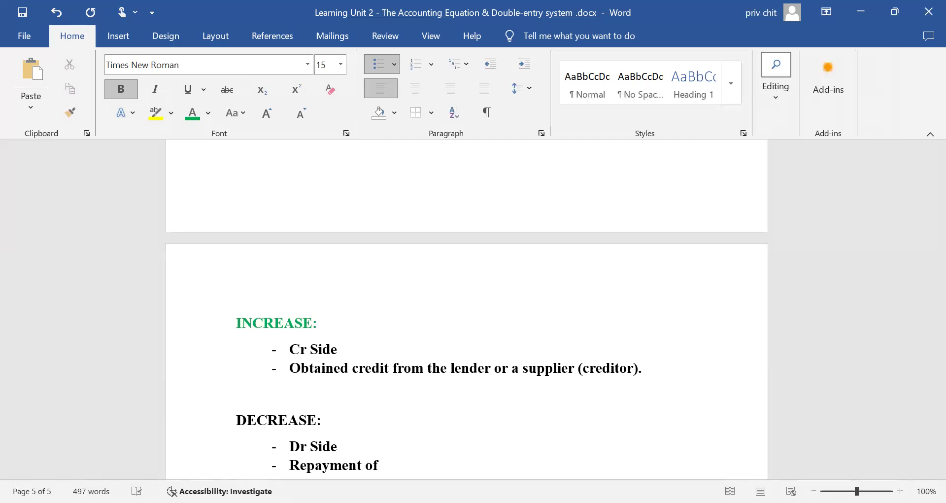
pyautogui.write('debt to the le')
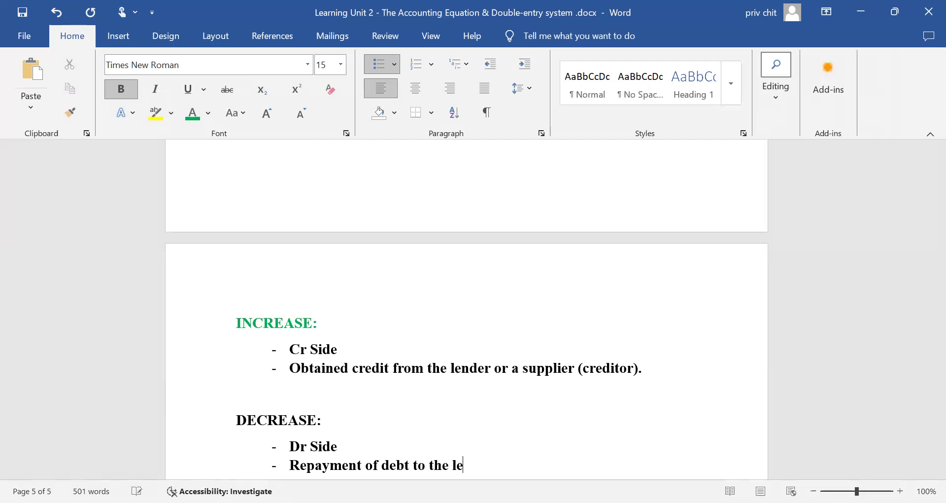
pyautogui.write('nder or credio')
pyautogui.press('BackSpace')
pyautogui.write('tor.')
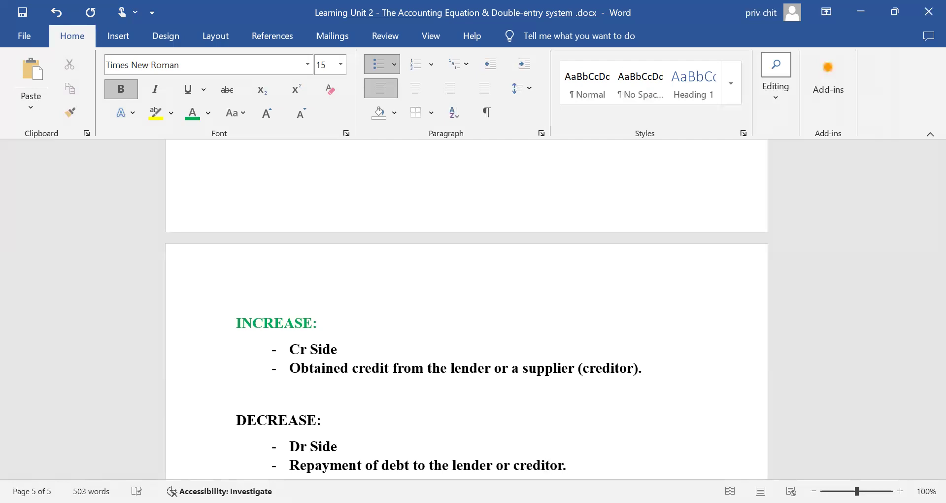
# Colour the "DECREASE:" heading standard red and save the document.
pyautogui.moveTo(329, 424); pyautogui.dragTo(237, 422)
pyautogui.click(359, 406)
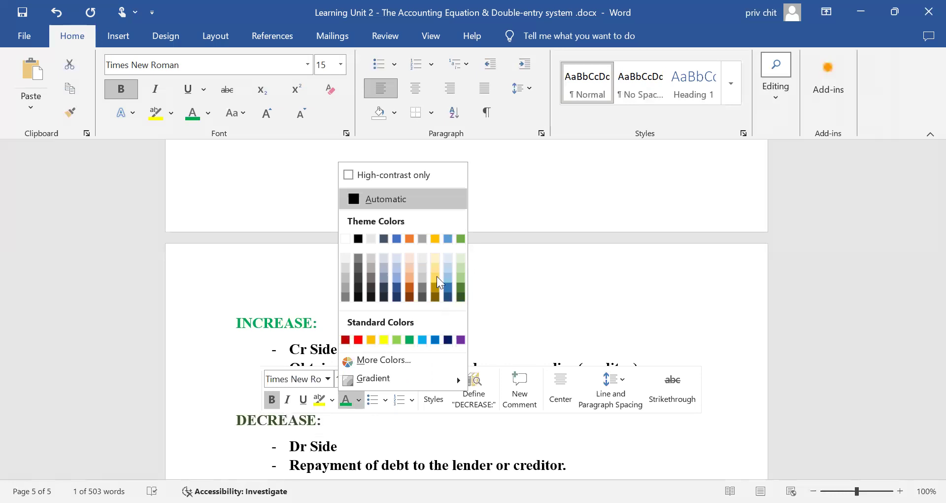
pyautogui.click(358, 340)
pyautogui.click(425, 450)
pyautogui.click(23, 16)
pyautogui.scroll(-3, 445, 327)
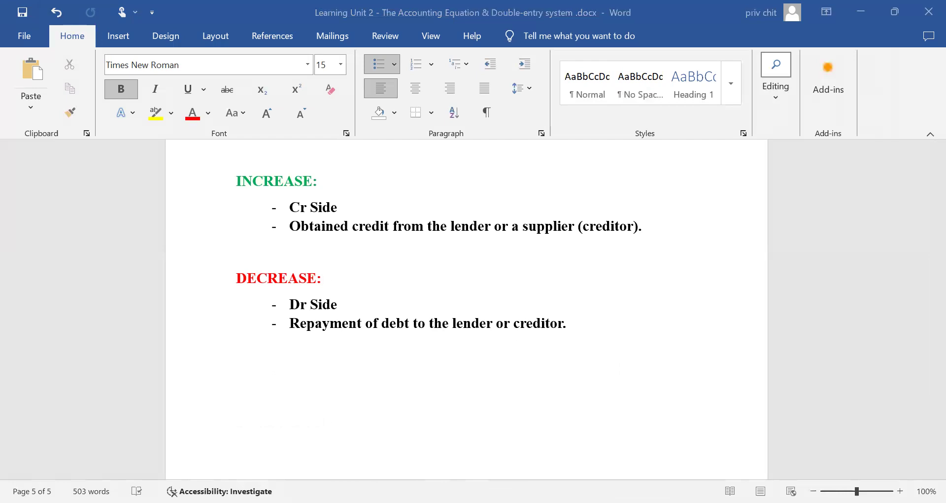
# Save the document and write the heading "EQUITY:" below the debt repayment bullet, leaving a blank line between.
pyautogui.click(423, 351)
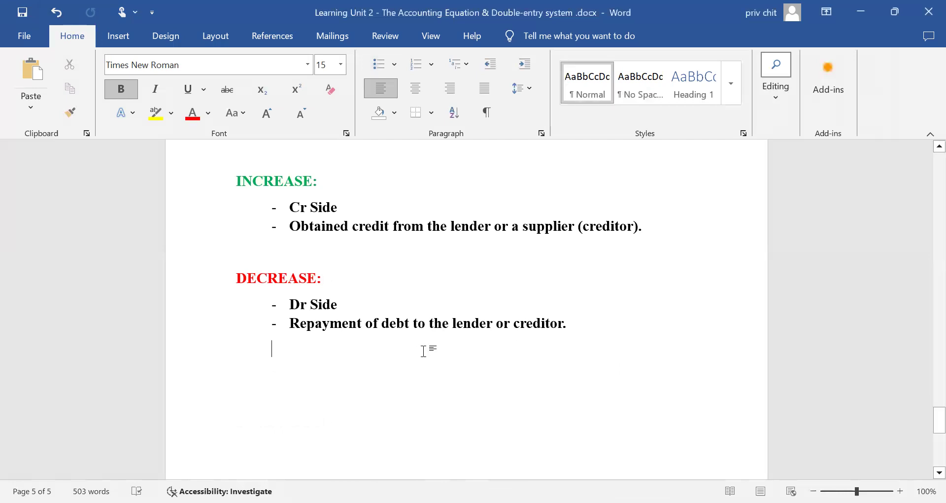
pyautogui.press('BackSpace')
pyautogui.hotkey('ctrl', 's')
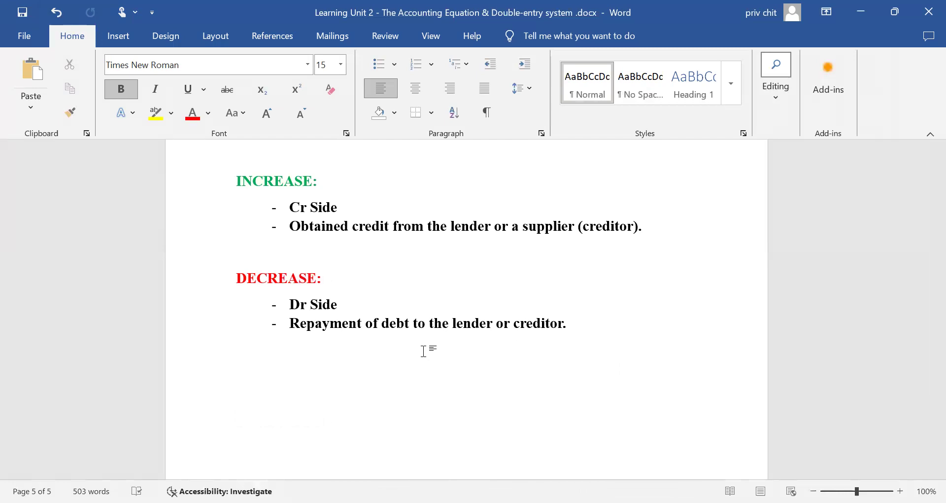
pyautogui.hotkey('ctrl', 'z')
pyautogui.press('Up')
pyautogui.press('Down')
pyautogui.write('EQ')
pyautogui.press('BackSpace')
pyautogui.press('BackSpace')
pyautogui.press('Return')
pyautogui.press('Return')
pyautogui.press('BackSpace')
pyautogui.press('BackSpace')
pyautogui.write('EQUITY')
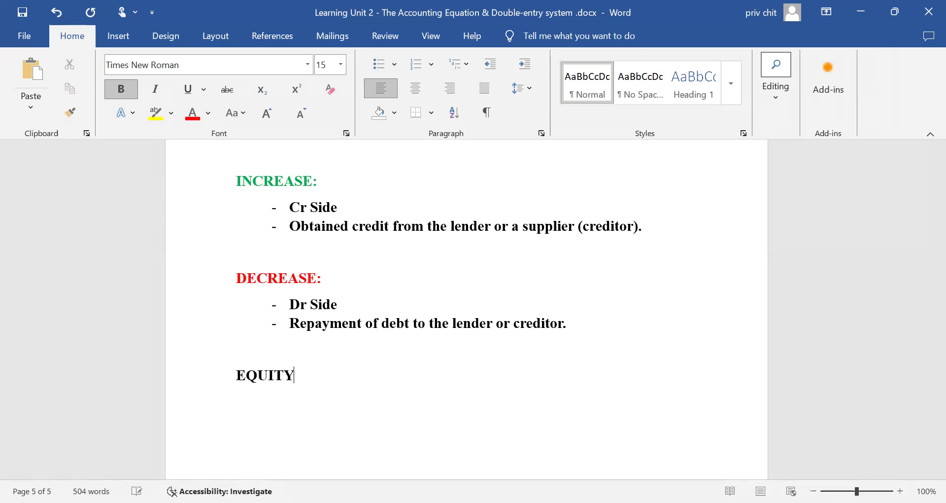
pyautogui.write(':')
# Add the subheading "Defining Equity:" on the line below the "EQUITY:" heading.
pyautogui.press('Return')
pyautogui.write('d')
pyautogui.press('BackSpace')
pyautogui.write('Defining W')
pyautogui.press('BackSpace')
pyautogui.write('EQ')
pyautogui.press('BackSpace')
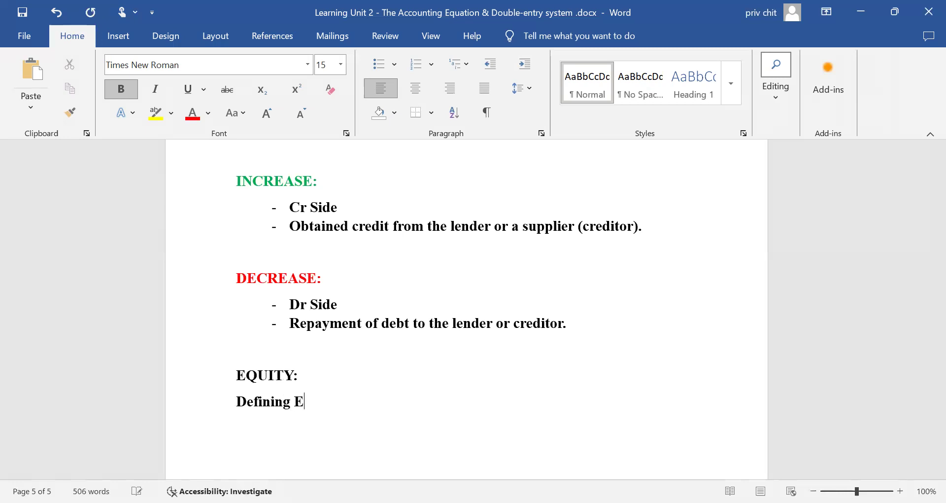
pyautogui.write('quity')
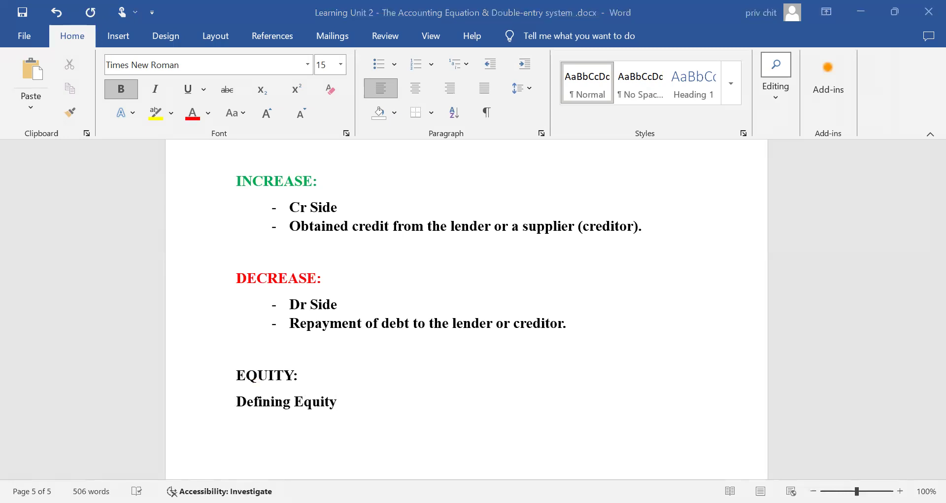
pyautogui.hotkey('alt', 'Tab')
pyautogui.write(':')
# Add the dash bullet "It refers to the capital resources deployed to start a business entity." under "Defining Equity:".
pyautogui.press('Return')
pyautogui.write('-')
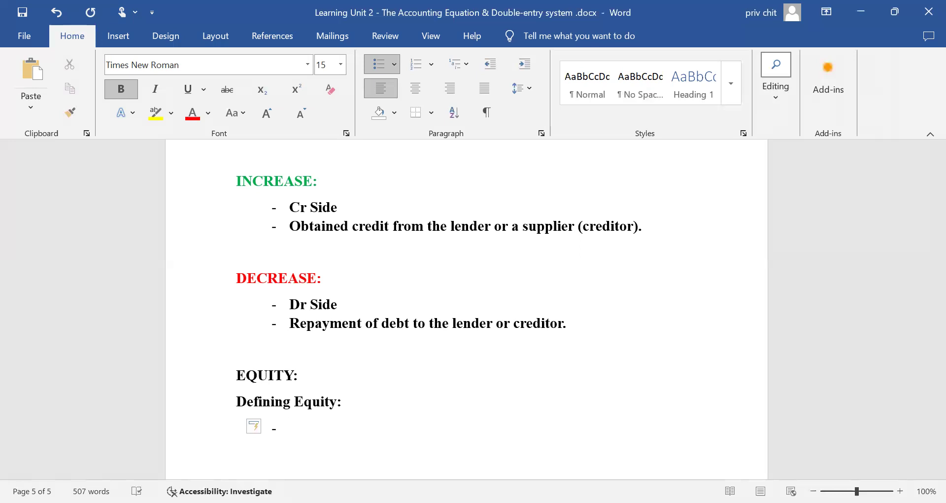
pyautogui.write('It refers to the ')
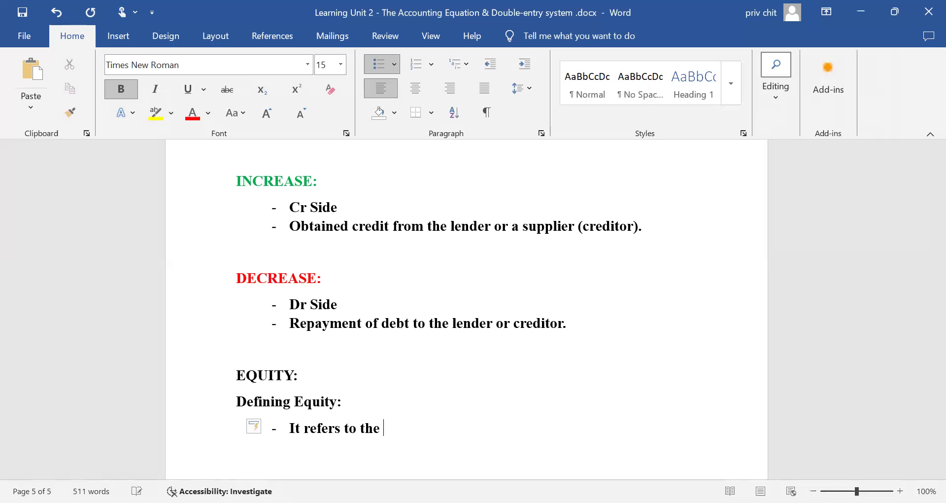
pyautogui.write('capital resources deployed to start a business entity/')
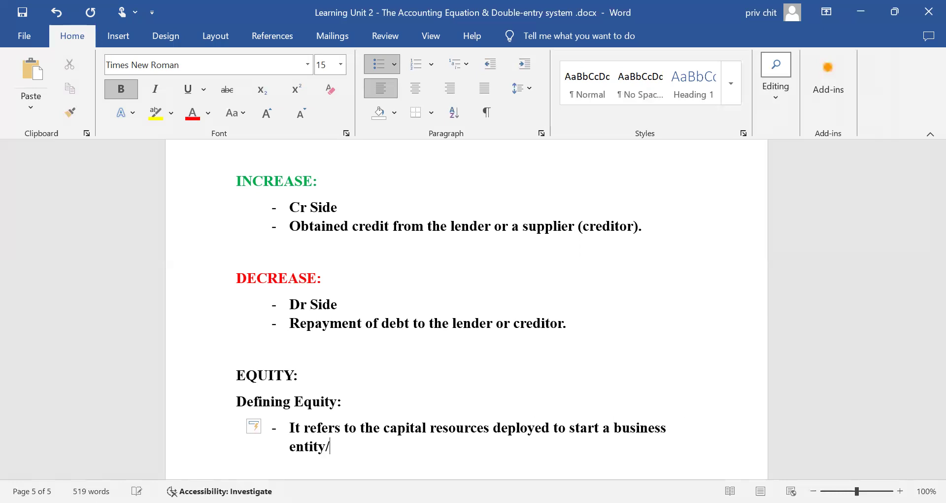
pyautogui.press('BackSpace')
pyautogui.write('.')
# Extend the equity definition by inserting "/expand" after "start" and ending it with "business entity's operations.".
pyautogui.click(599, 428)
pyautogui.write('/expan')
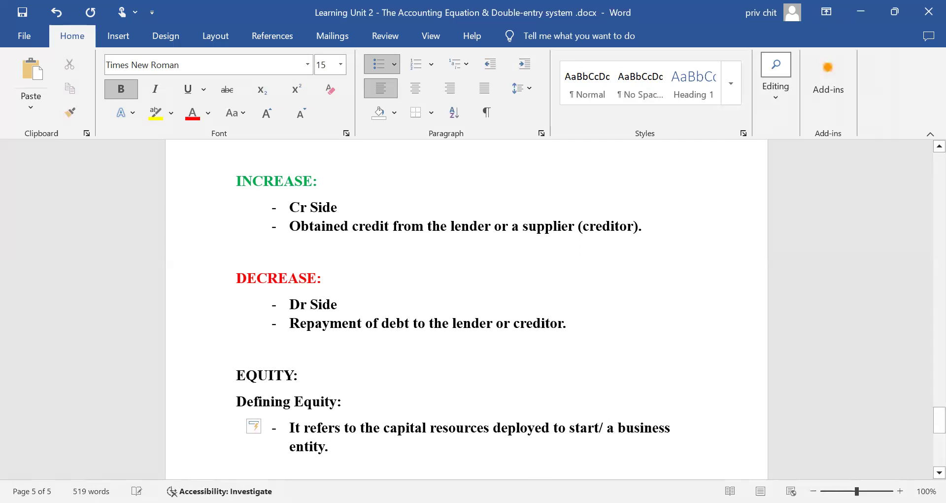
pyautogui.write('d')
pyautogui.click(394, 441)
pyautogui.press('BackSpace')
pyautogui.press('BackSpace')
pyautogui.write("'s operations.")
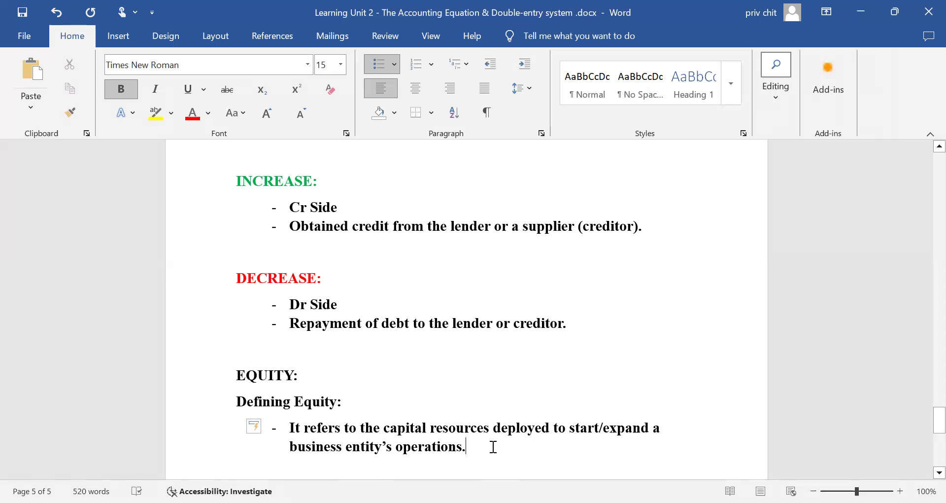
# Add the bullet "Capital = Cash/Physical assets invested by the owner." and correct the spelling of "Physical".
pyautogui.press('Return')
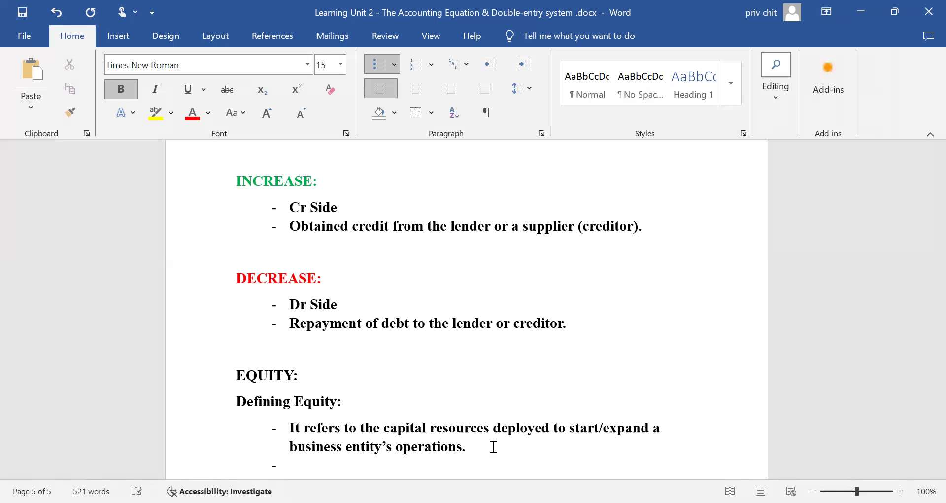
pyautogui.write('Capi')
pyautogui.write('tal: ')
pyautogui.write(' = ')
pyautogui.write('Ca')
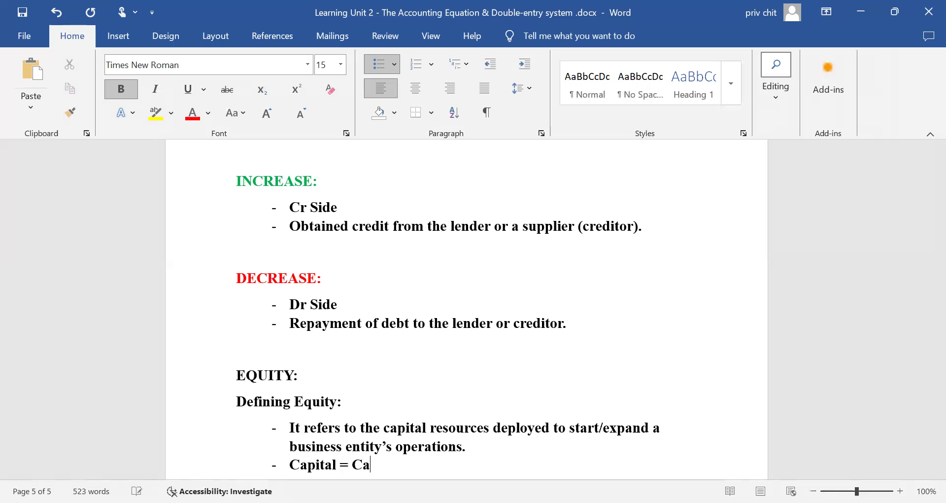
pyautogui.write('sh/Phyical a')
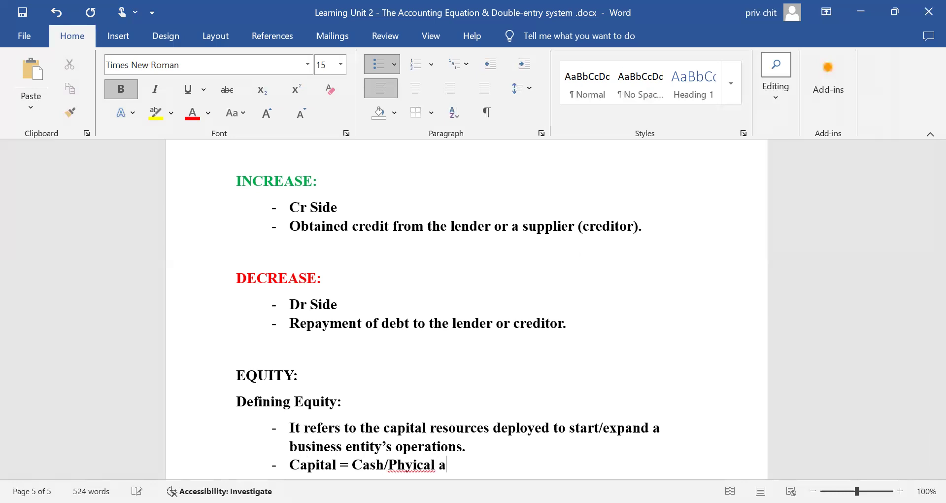
pyautogui.write('ssets invested by the owner.')
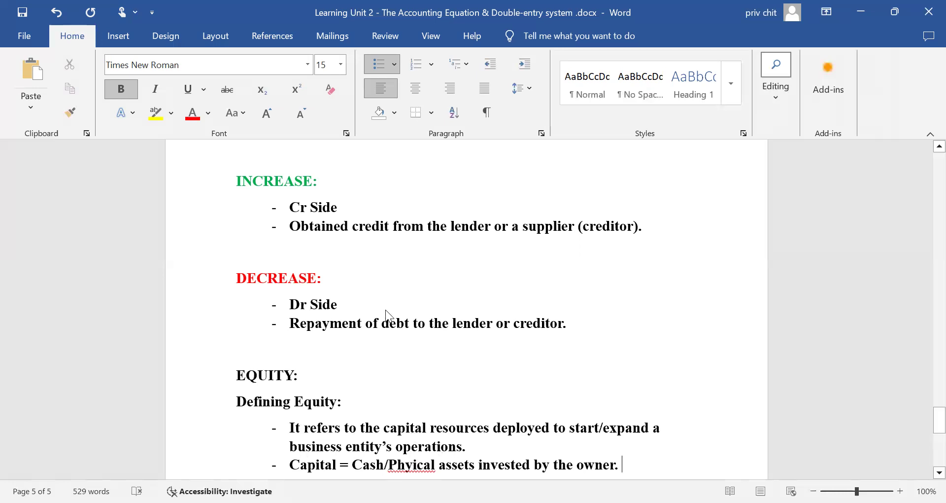
pyautogui.rightClick(412, 465)
pyautogui.click(381, 239)
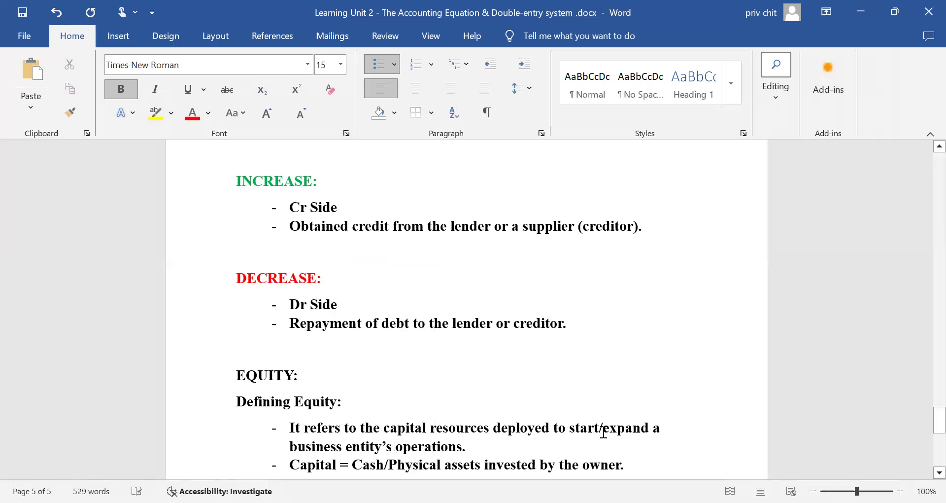
# Add the bullet "Residual interest after deducting liabilities from Assets: E = A - L" below the capital bullet.
pyautogui.scroll(-3, 603, 432)
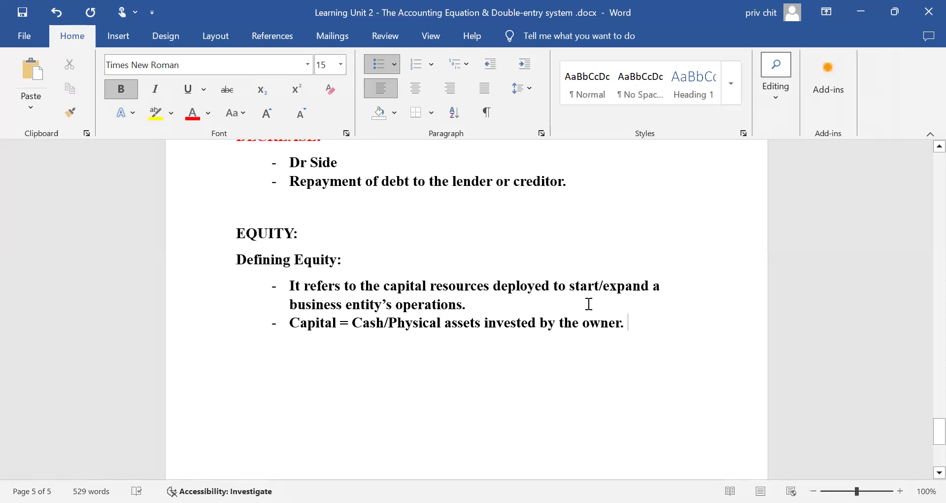
pyautogui.press('Return')
pyautogui.write('Res')
pyautogui.write('du')
pyautogui.press('BackSpace')
pyautogui.press('BackSpace')
pyautogui.write('idual ')
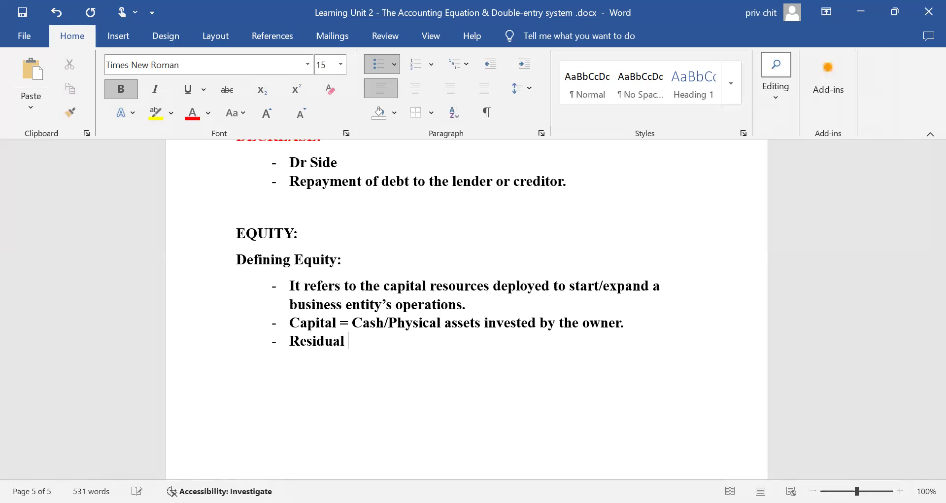
pyautogui.write('interest after')
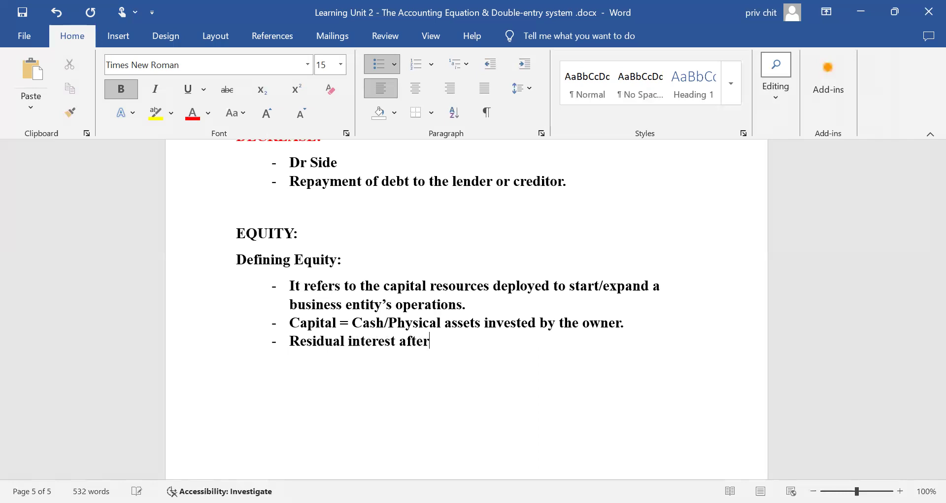
pyautogui.write(' deducting liab')
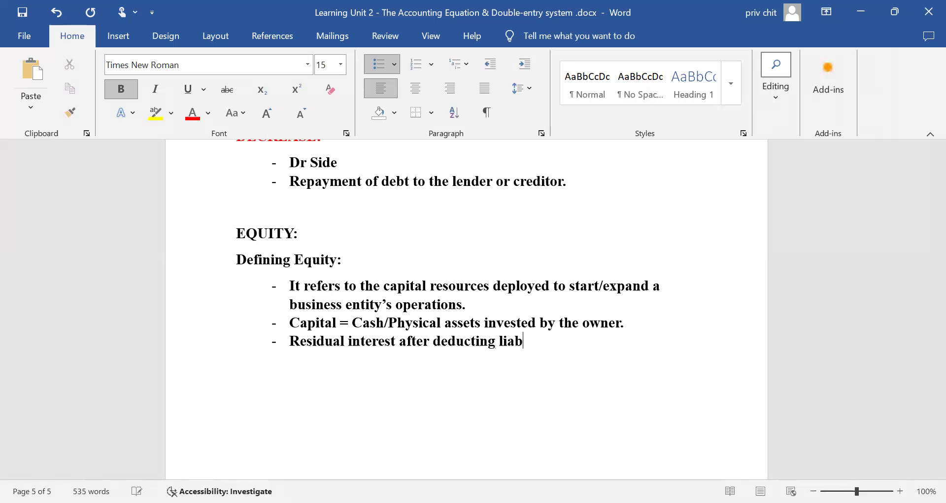
pyautogui.write('ilities from Assets')
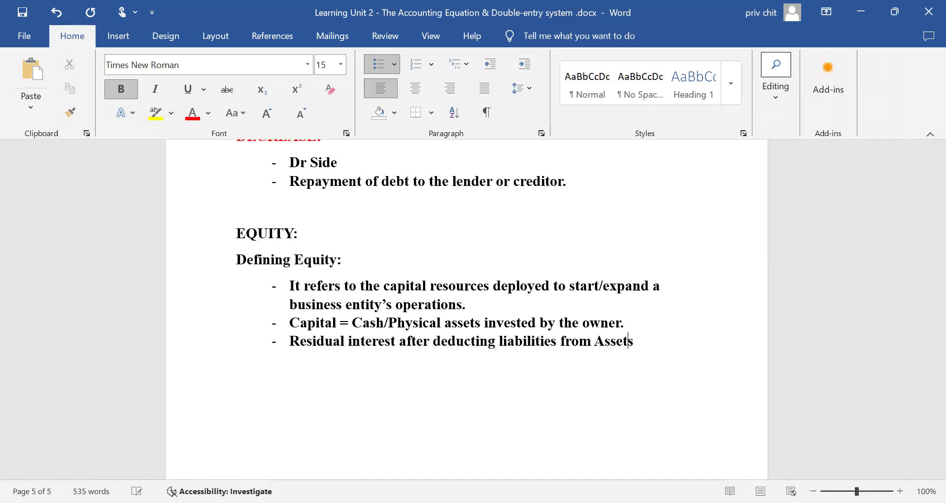
pyautogui.write(': E = A - L')
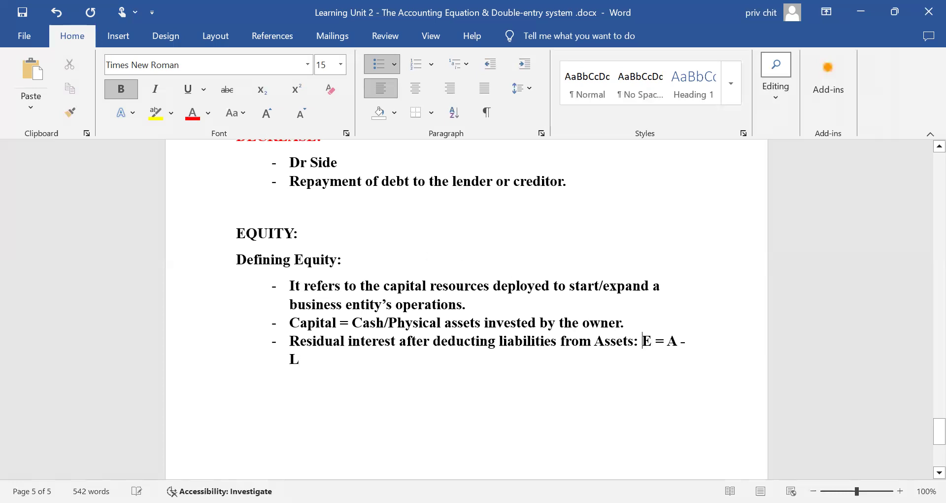
# Split the formula "E = A - L" onto its own bullet and save the document.
pyautogui.press('Return')
pyautogui.moveTo(397, 339); pyautogui.dragTo(312, 342)
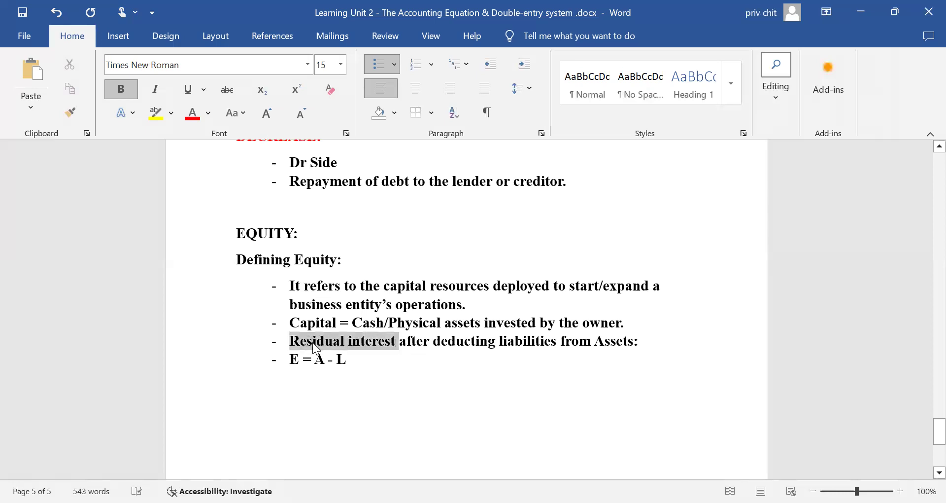
pyautogui.click(349, 361)
pyautogui.moveTo(442, 341); pyautogui.dragTo(632, 342)
pyautogui.moveTo(373, 362); pyautogui.dragTo(288, 361)
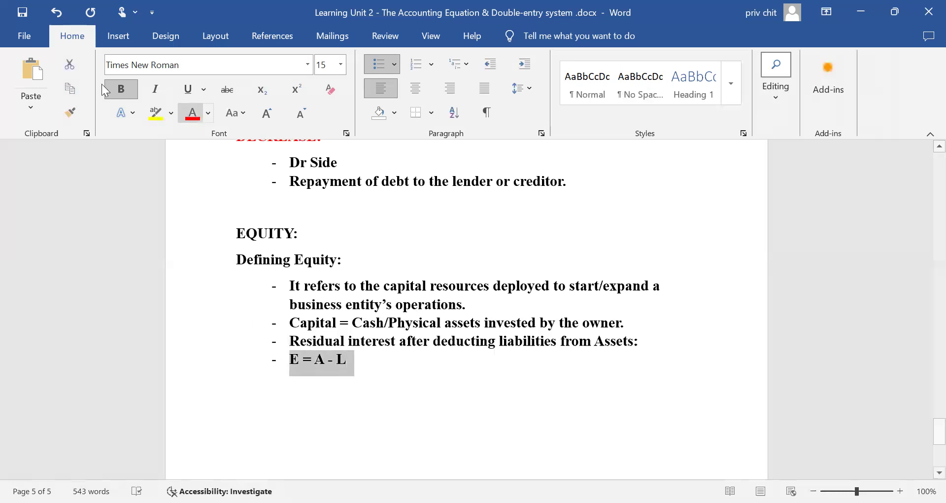
pyautogui.click(28, 11)
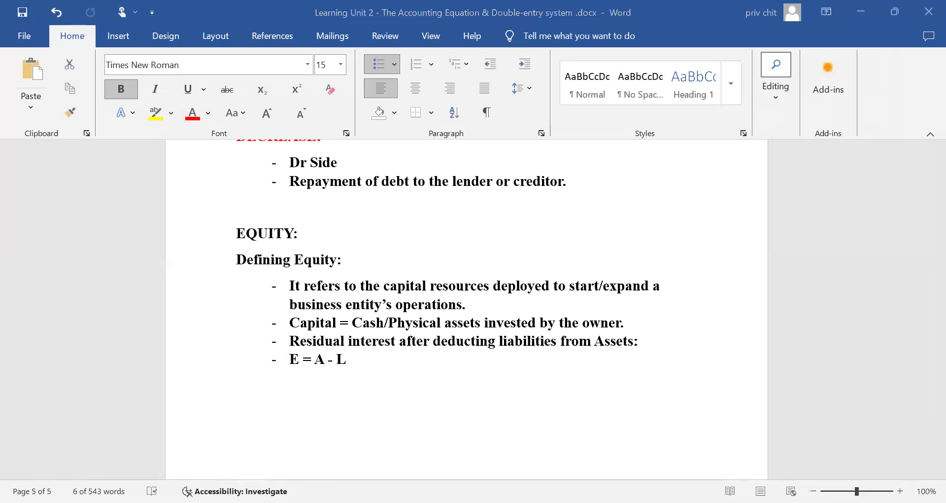
# Add the bullet "Incomes would increase equity." below the equity formula.
pyautogui.click(442, 379)
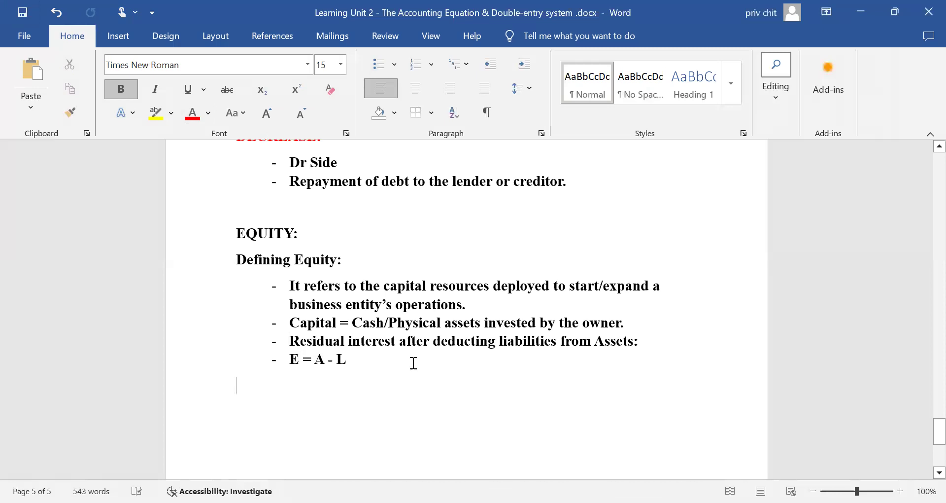
pyautogui.press('BackSpace')
pyautogui.press('Return')
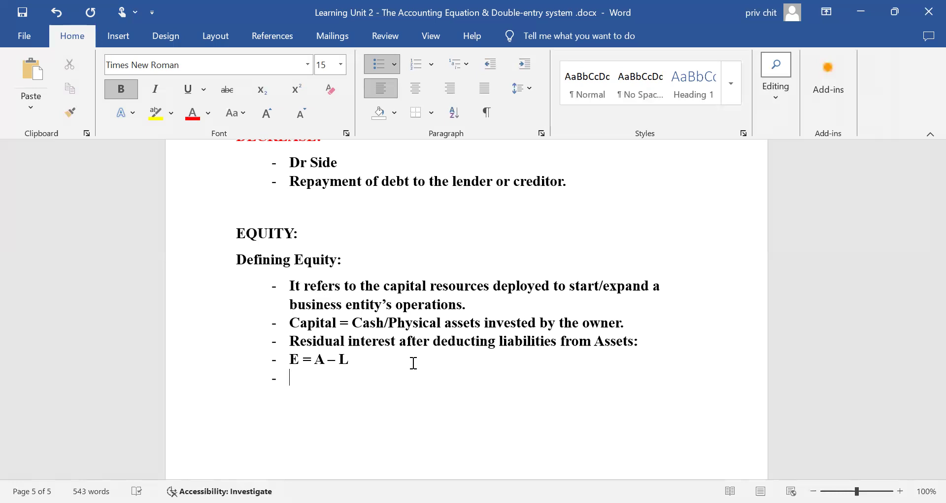
pyautogui.write('Incomes would increae')
pyautogui.press('BackSpace')
pyautogui.press('BackSpace')
pyautogui.write('se equity.')
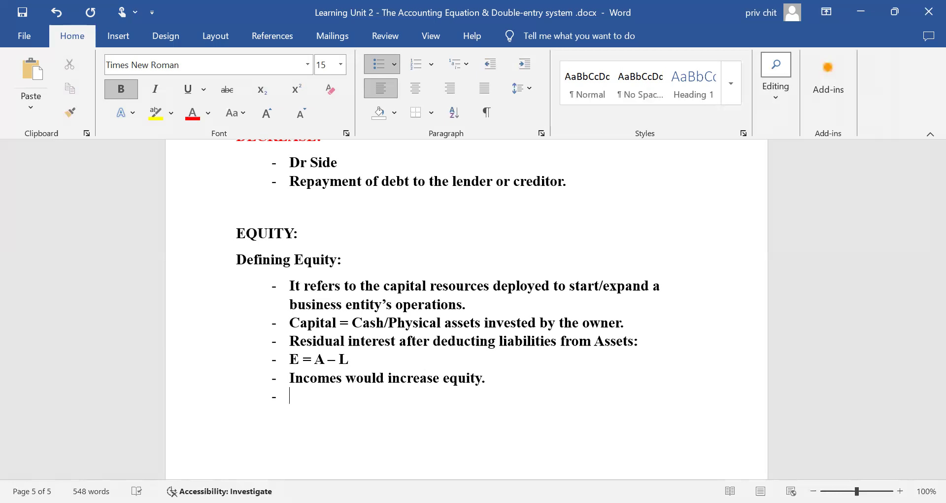
# Colour the text "Incomes would increase equity" standard green.
pyautogui.click(482, 378)
pyautogui.moveTo(483, 378); pyautogui.dragTo(323, 382)
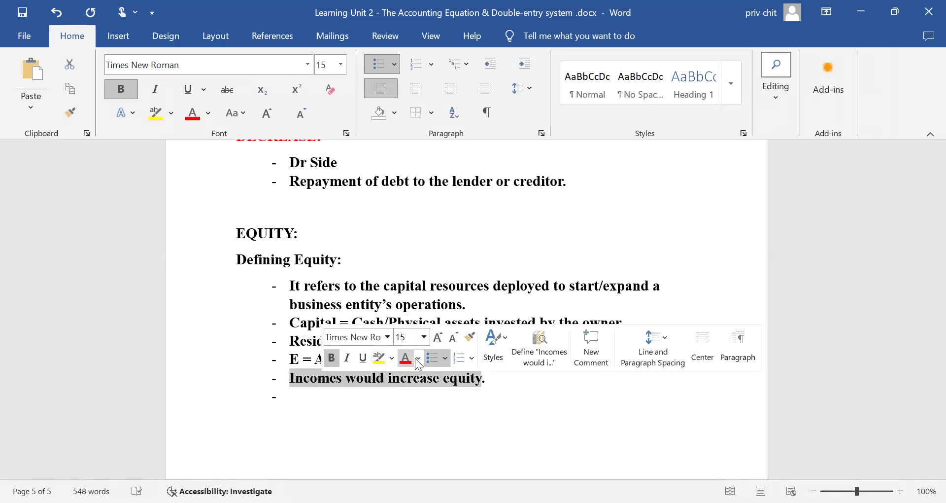
pyautogui.click(419, 364)
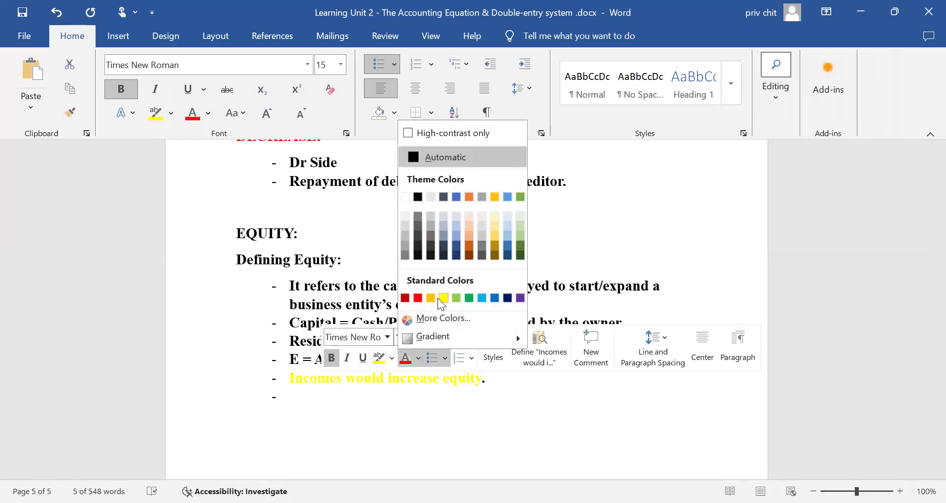
pyautogui.click(474, 299)
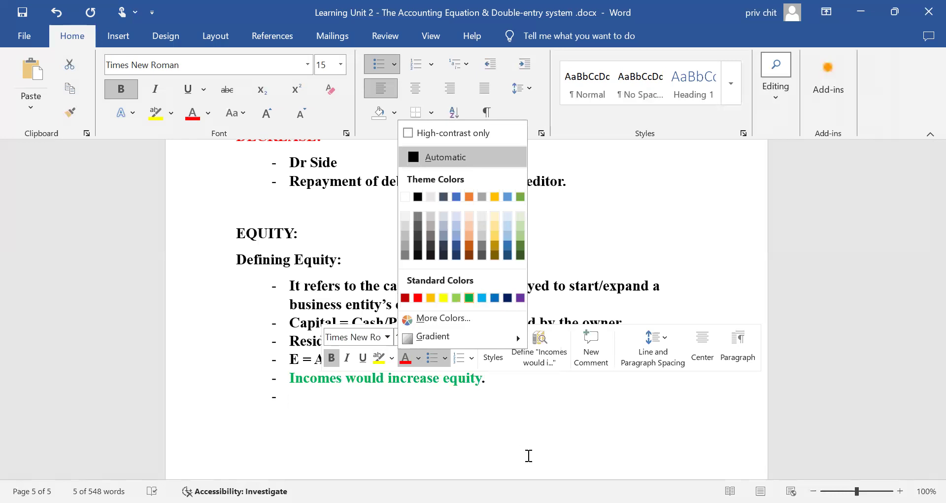
pyautogui.click(422, 407)
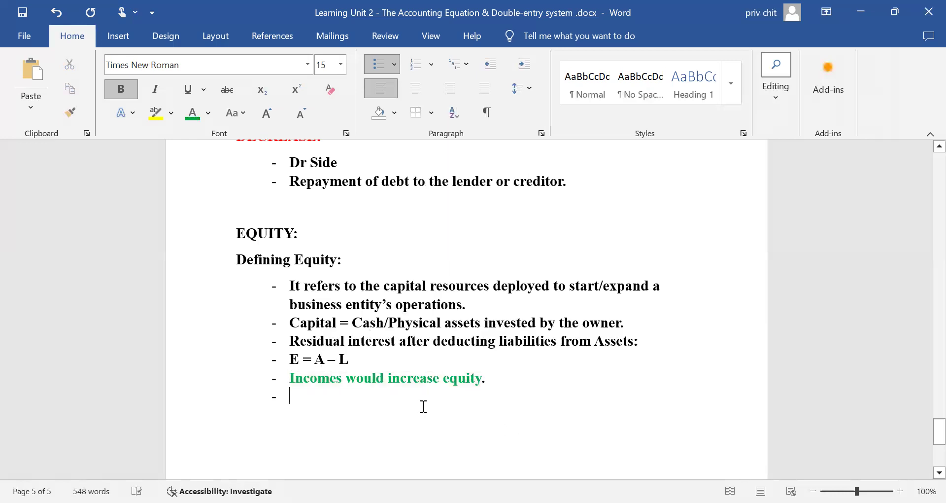
pyautogui.click(500, 380)
# Review the accounting equation table under the exam format on page 3.
pyautogui.scroll(20, 500, 379)
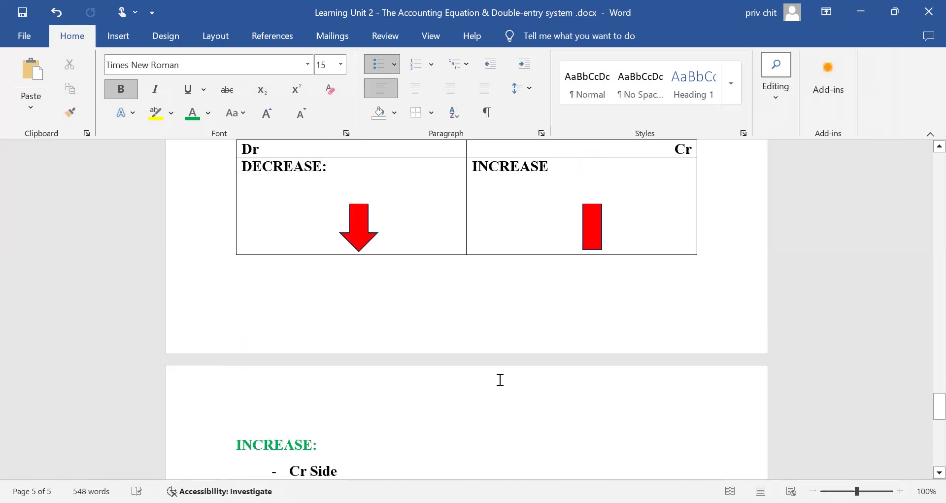
pyautogui.scroll(-4, 493, 381)
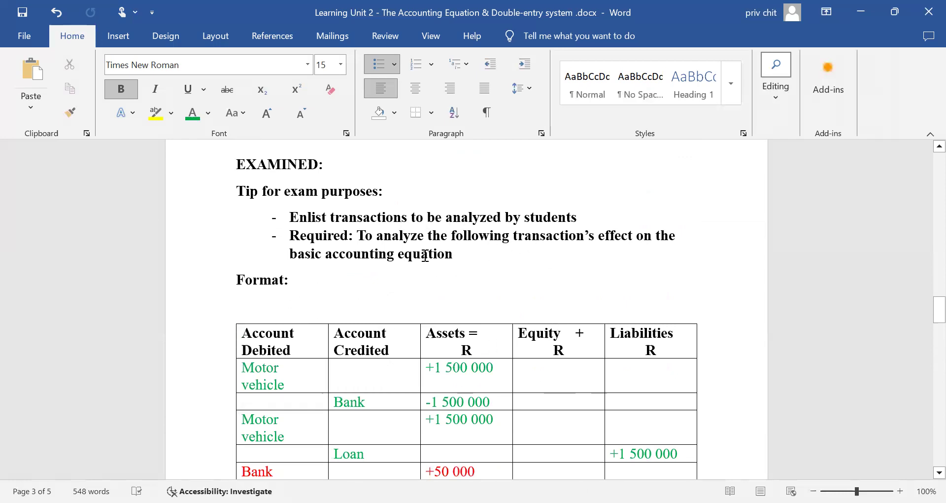
pyautogui.scroll(-2, 529, 370)
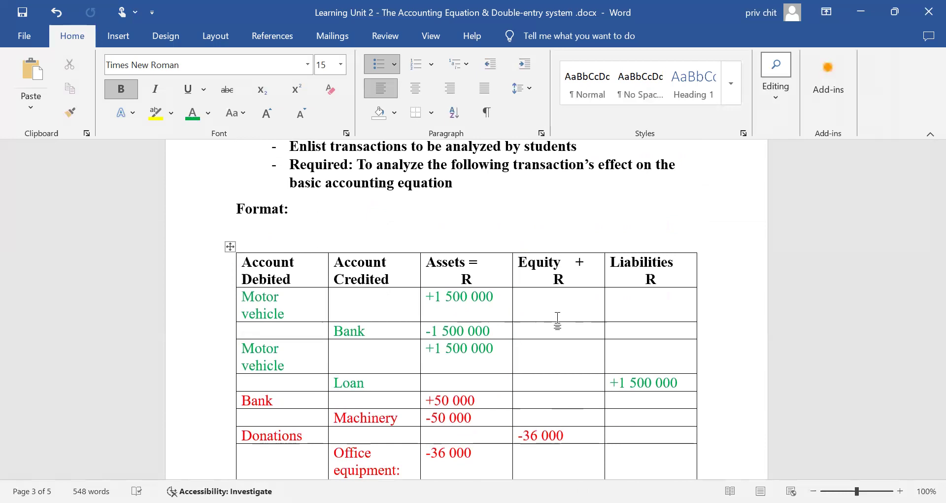
pyautogui.scroll(-3, 558, 318)
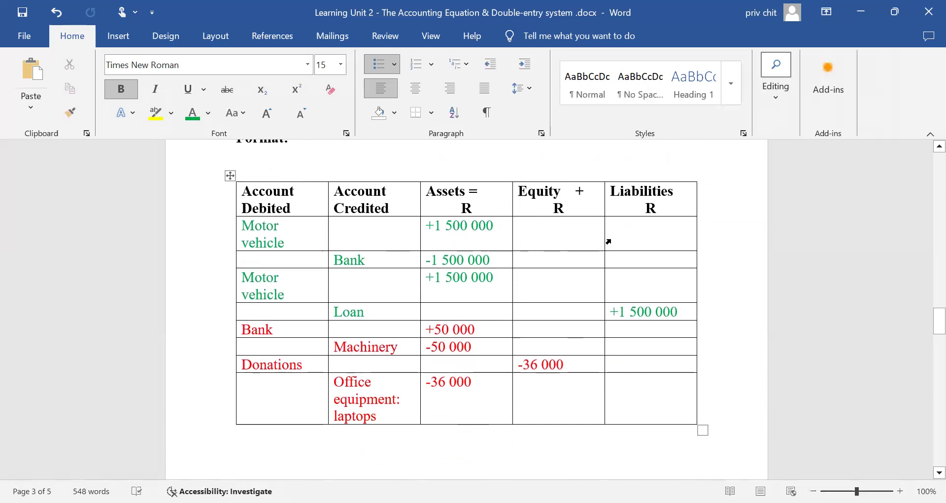
# Add the bullet "Expenses would decrease equity." below the incomes bullet in the Equity section.
pyautogui.scroll(-12, 539, 438)
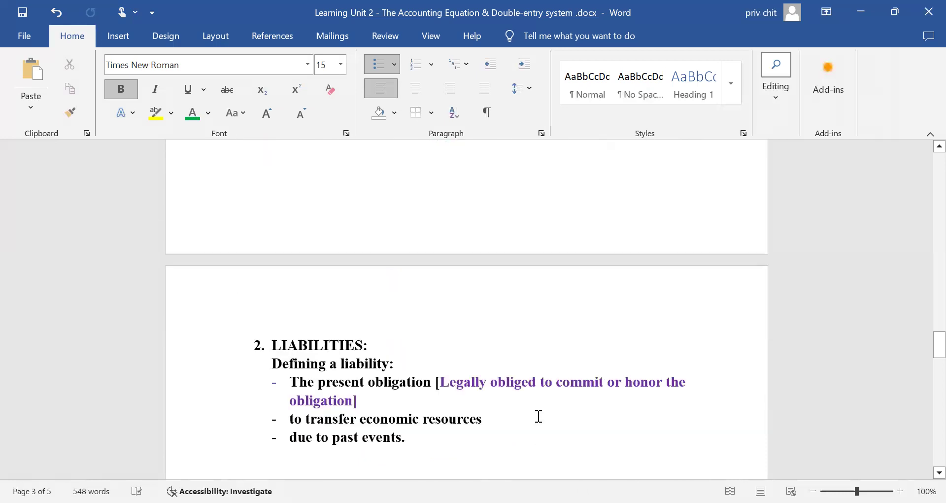
pyautogui.scroll(-15, 553, 404)
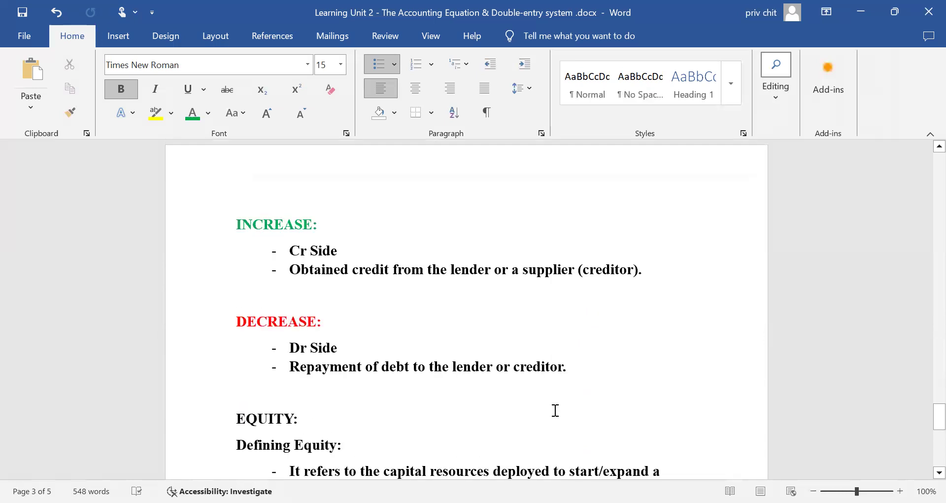
pyautogui.scroll(4, 391, 380)
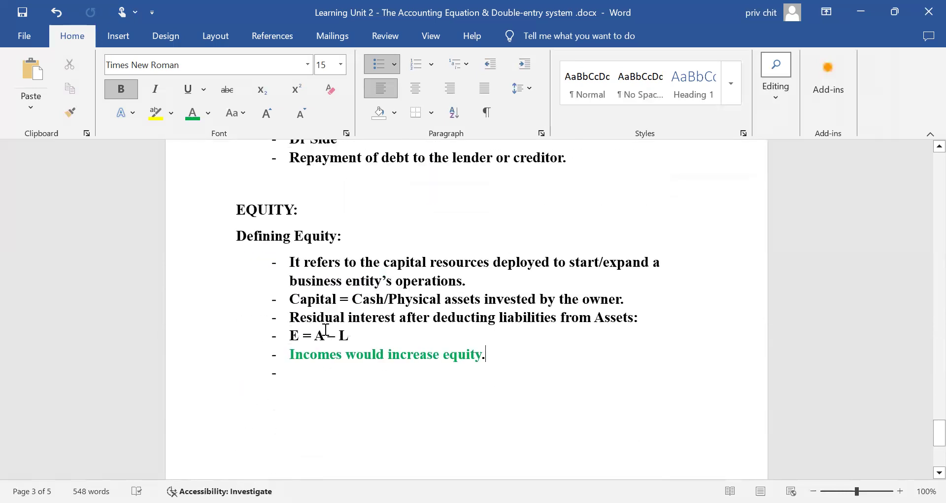
pyautogui.write('Expense')
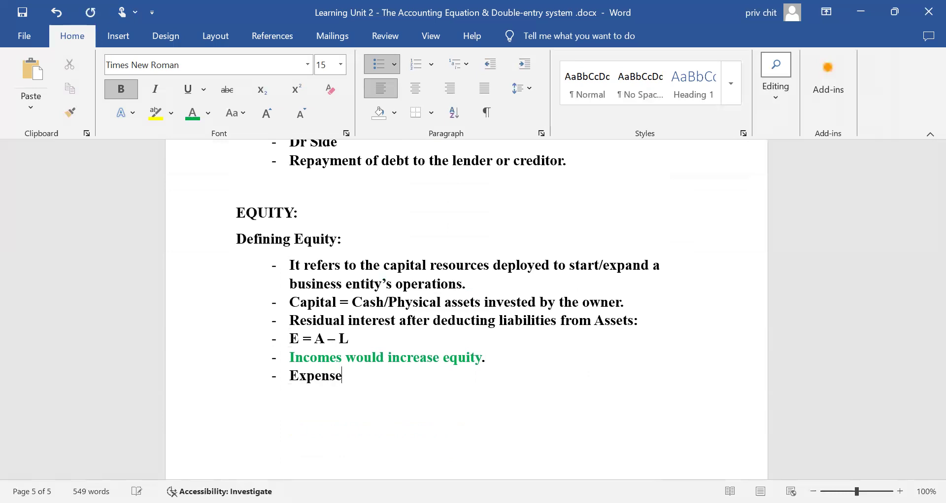
pyautogui.write('s would decrease ')
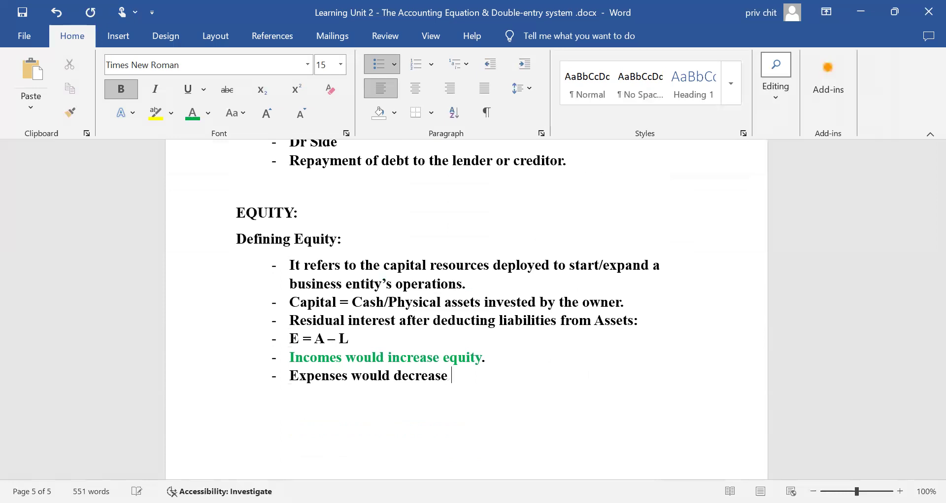
pyautogui.write('equity.')
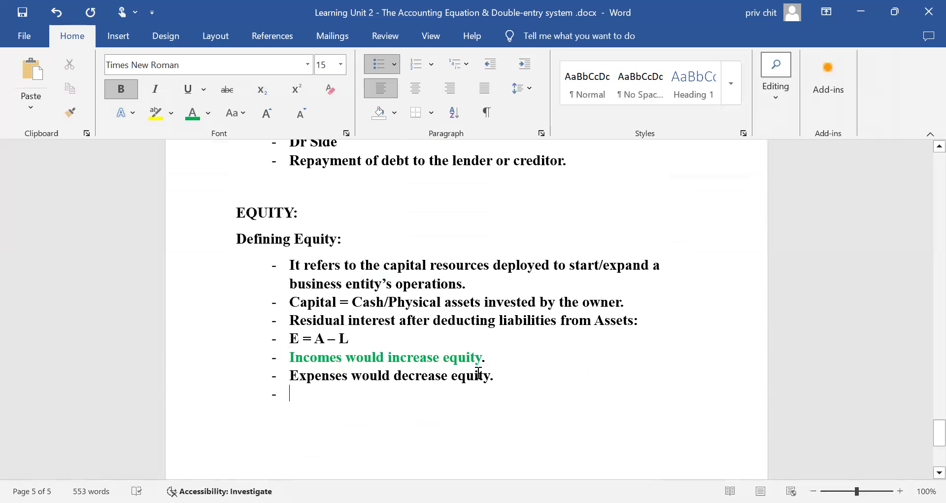
# Add the bullet "Drawings would decrease equity when the owner takes something that belongs to the business for his/her personal use.".
pyautogui.write('D')
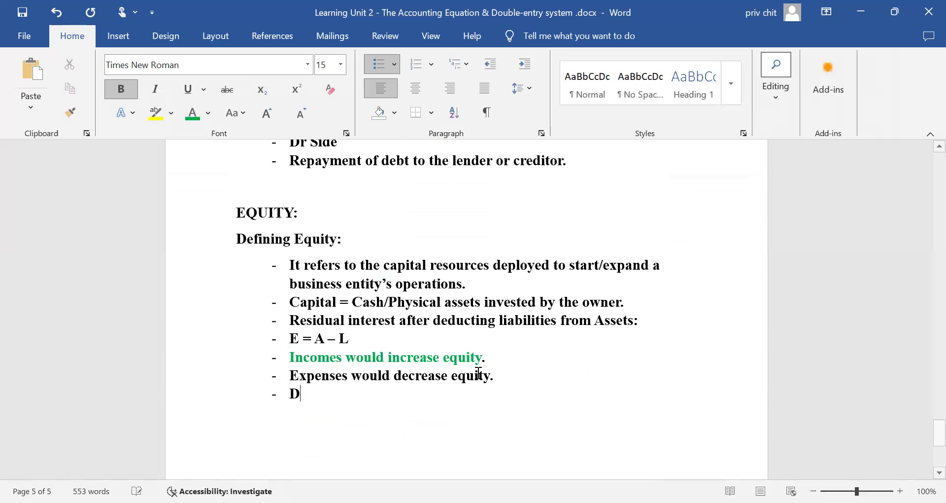
pyautogui.write('rawings would decrease equity')
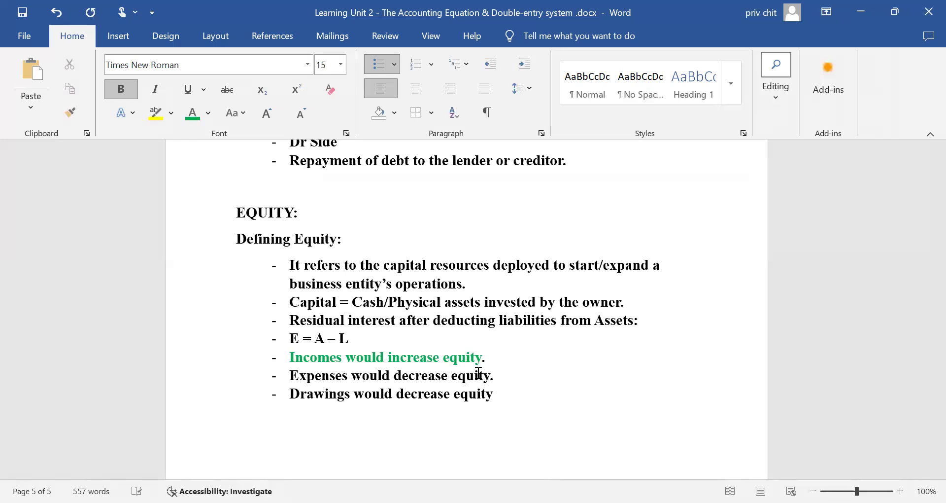
pyautogui.write(' when the owner')
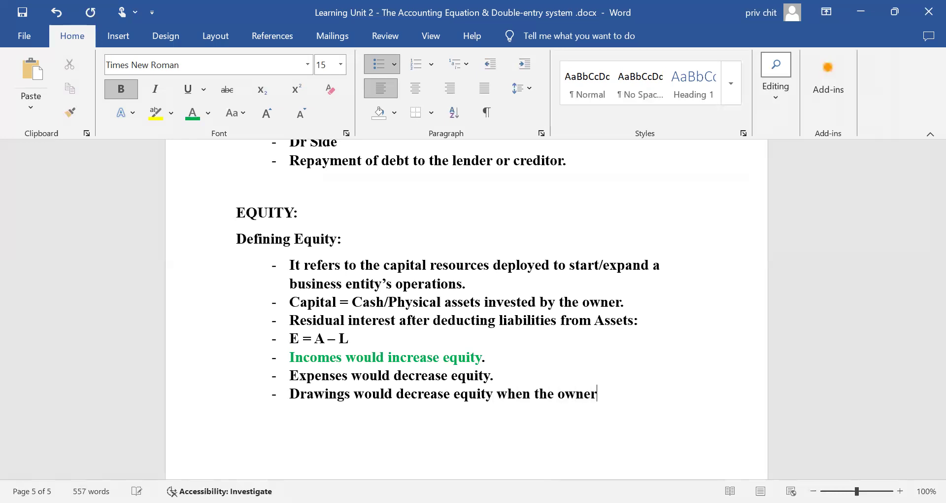
pyautogui.write(' takes something that belowngs')
pyautogui.press('BackSpace')
pyautogui.press('BackSpace')
pyautogui.press('BackSpace')
pyautogui.press('BackSpace')
pyautogui.write('ngs')
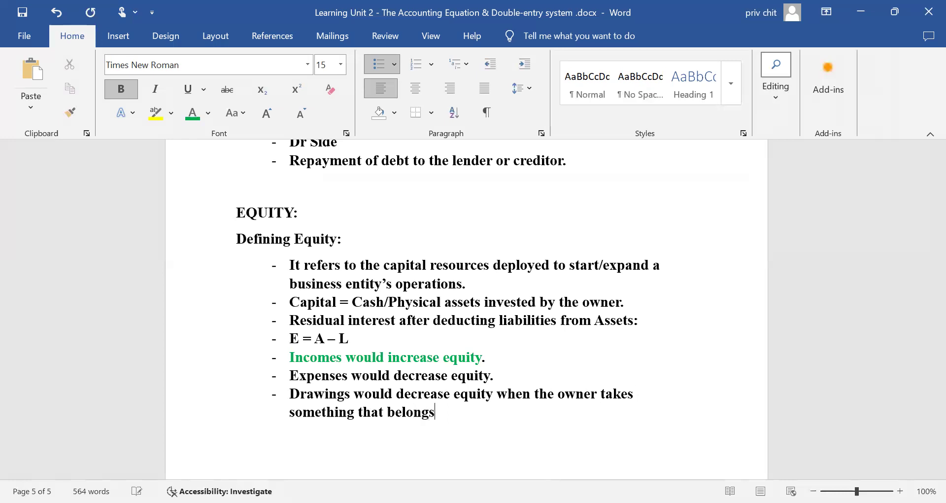
pyautogui.write(' to the busin')
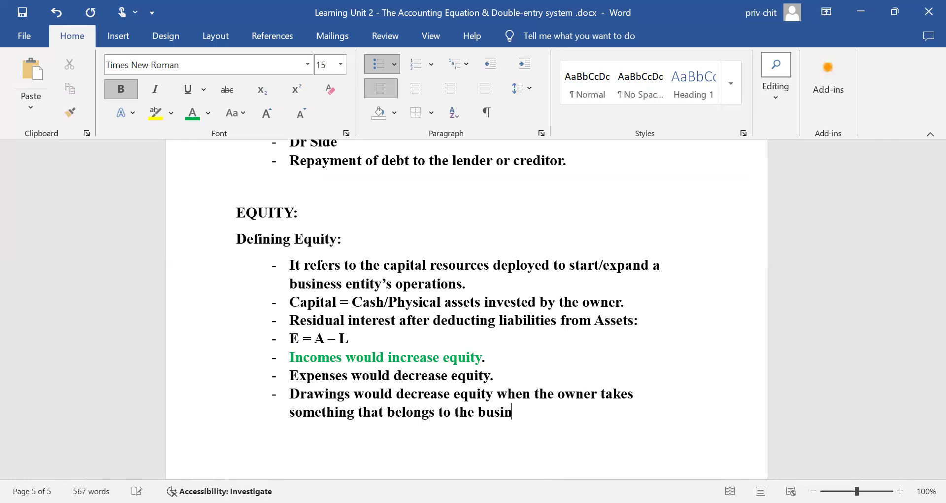
pyautogui.write('ess for his/her personal use. ')
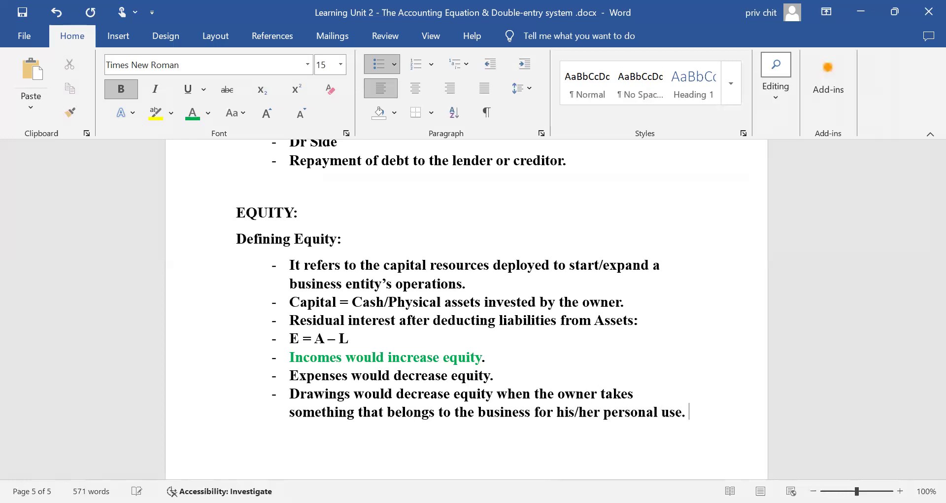
# Add the bullet "Drawings would increase equity if" and complete it with a copy of the previous bullet's wording from "owner takes" onward.
pyautogui.write('Drawings ')
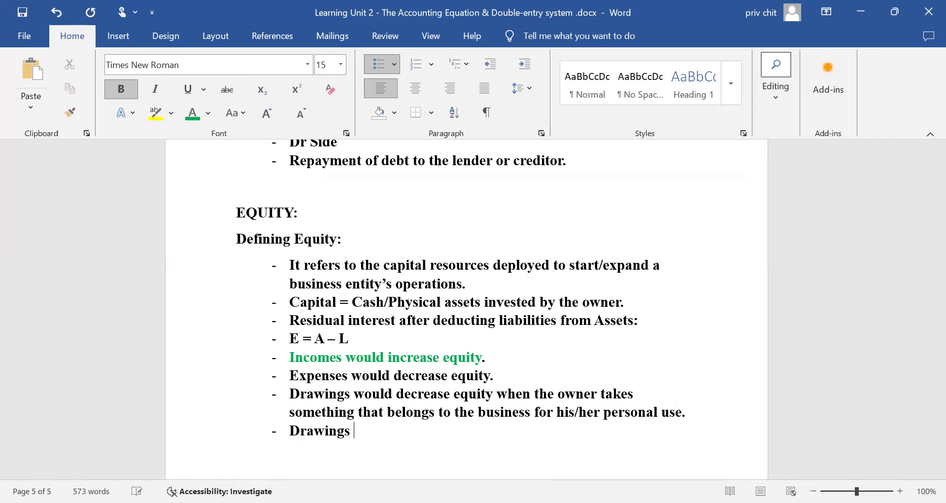
pyautogui.write('would increase eq')
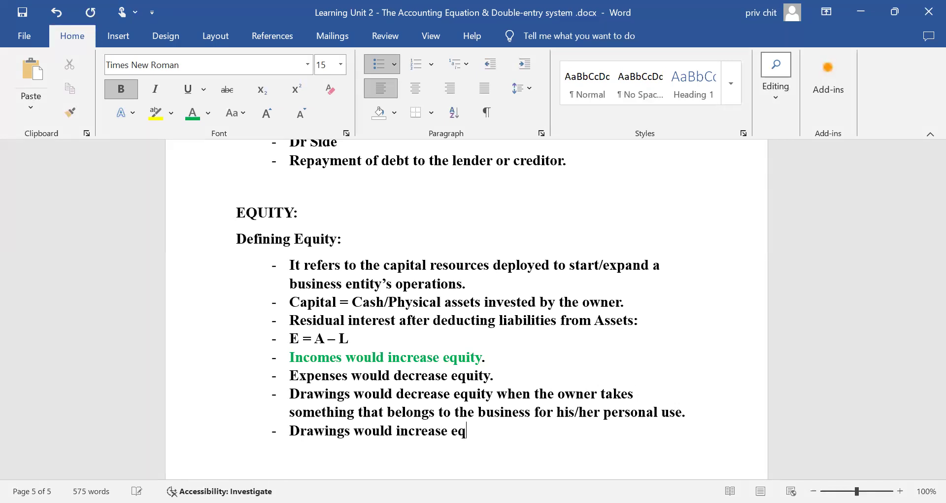
pyautogui.write('uity if')
pyautogui.moveTo(571, 393); pyautogui.dragTo(683, 423)
pyautogui.hotkey('ctrl', 'c')
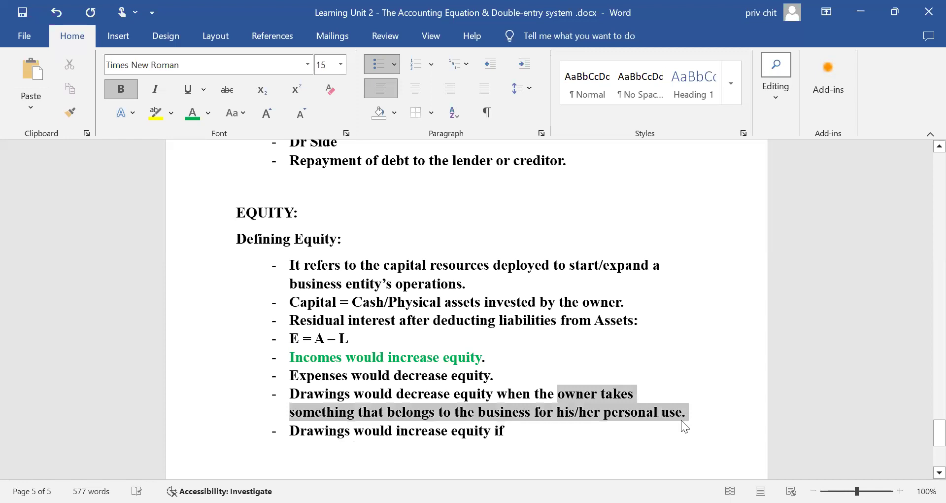
pyautogui.click(583, 430)
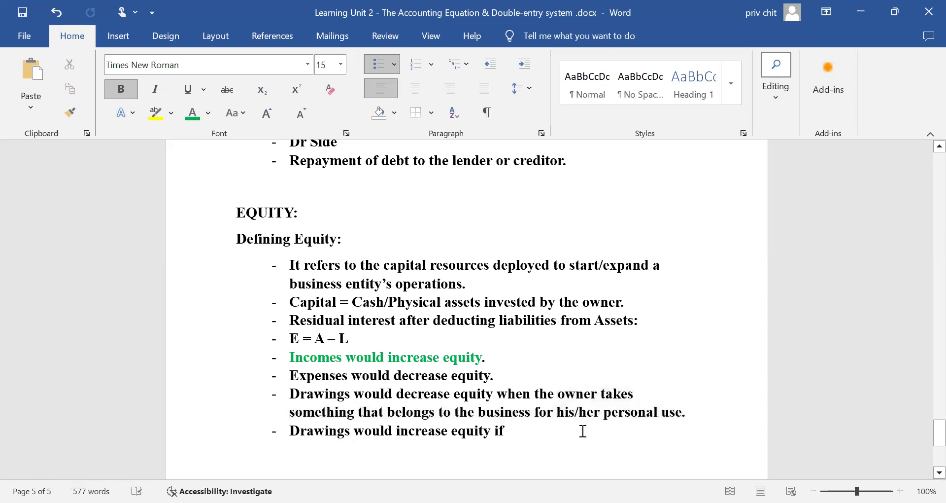
pyautogui.hotkey('ctrl', 'v')
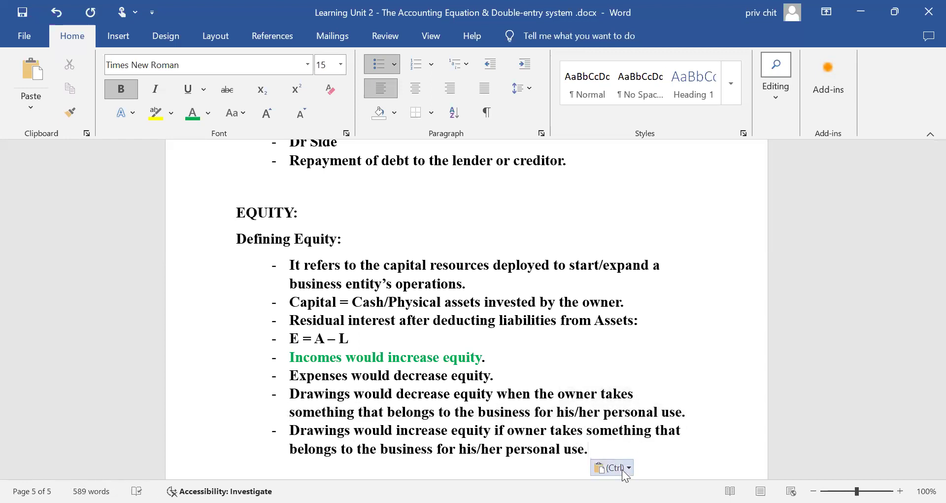
# Replace "takes" with "returning" in the last drawings bullet, correcting its spelling.
pyautogui.press('BackSpace')
pyautogui.press('BackSpace')
pyautogui.press('BackSpace')
pyautogui.press('BackSpace')
pyautogui.press('BackSpace')
pyautogui.press('BackSpace')
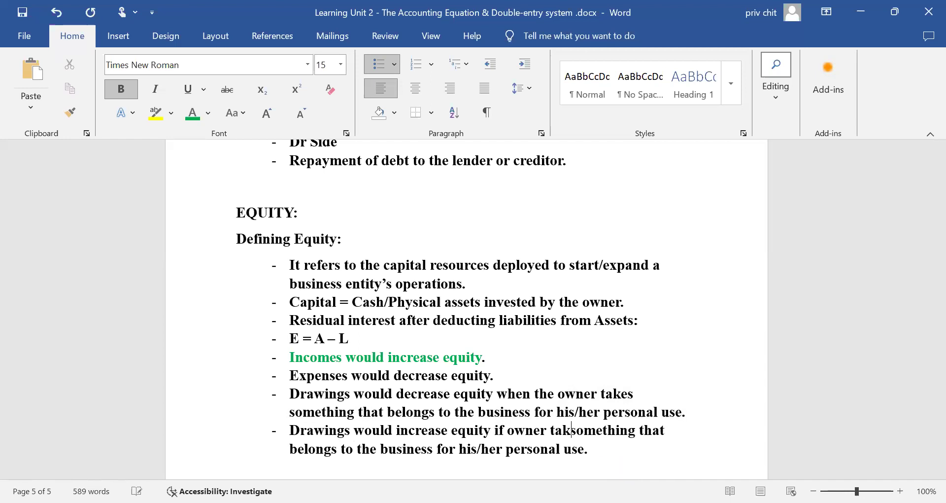
pyautogui.write('returin')
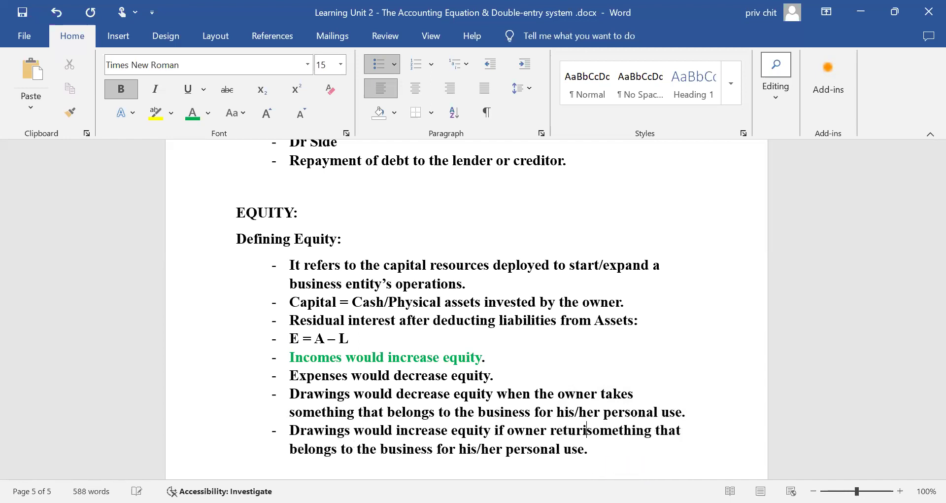
pyautogui.write('ing')
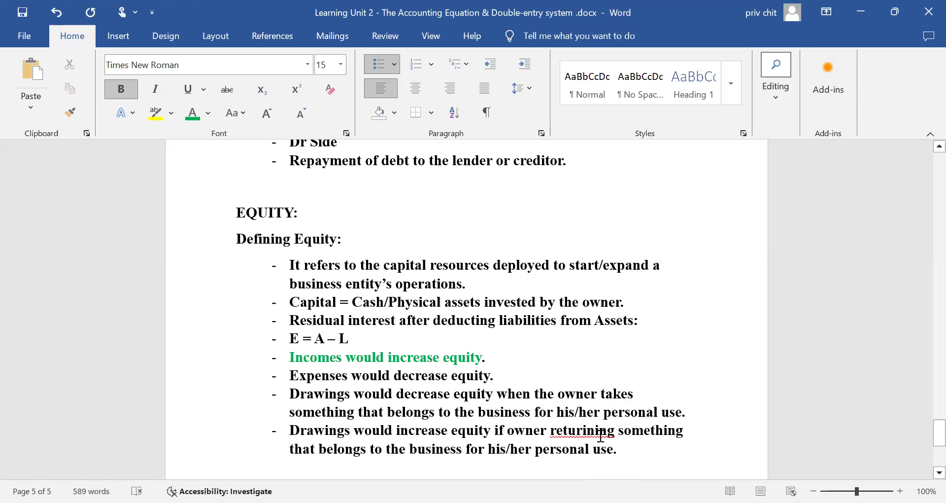
pyautogui.hotkey('shift', 'F10')
pyautogui.click(568, 202)
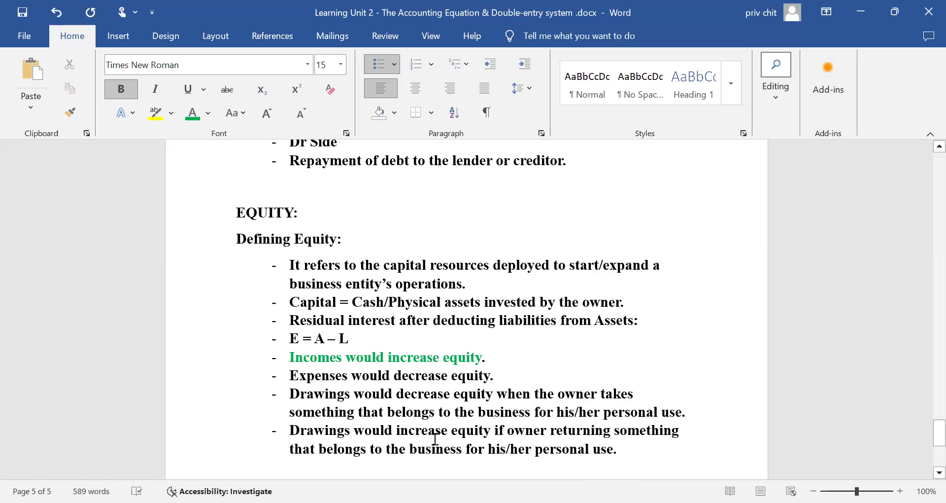
# Colour the word "takes" standard red in the bullet about drawings decreasing equity.
pyautogui.scroll(-3, 397, 401)
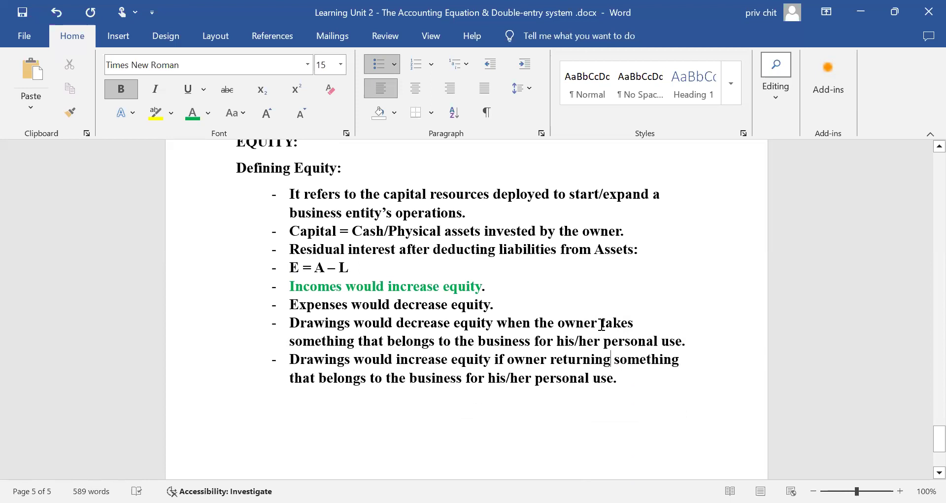
pyautogui.moveTo(605, 323); pyautogui.dragTo(642, 320)
pyautogui.doubleClick(624, 325)
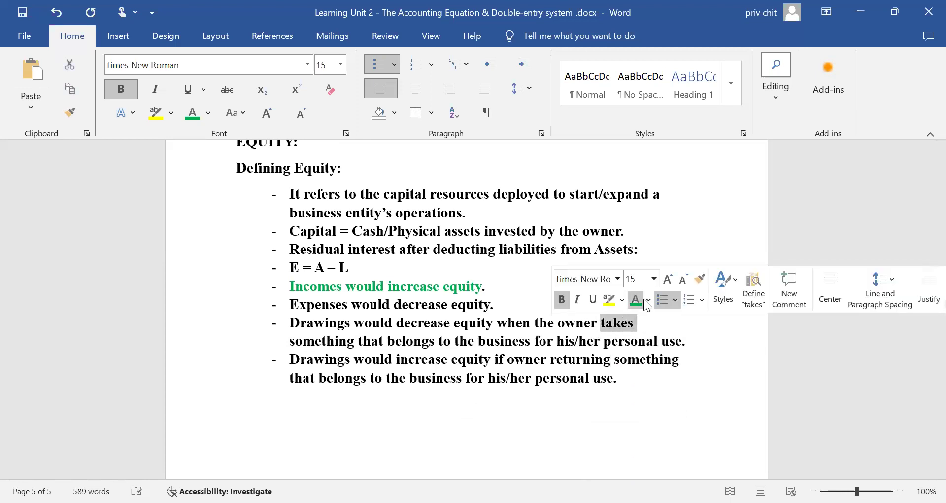
pyautogui.click(648, 303)
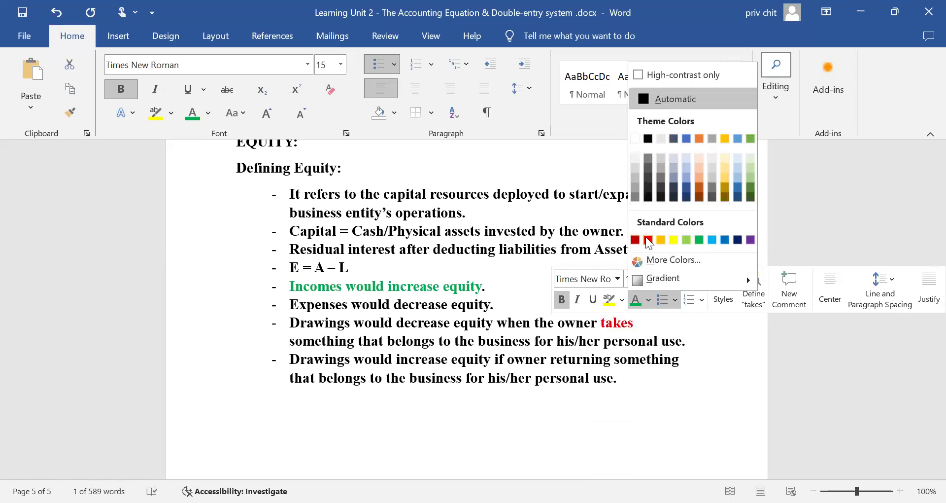
pyautogui.click(649, 240)
pyautogui.click(414, 341)
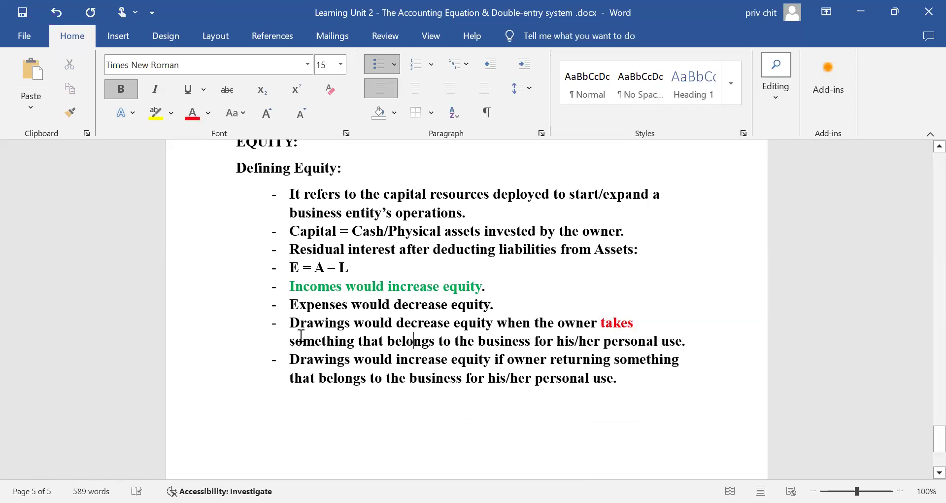
# Colour "decrease equity" and "her personal use" red in the same drawings bullet.
pyautogui.moveTo(397, 322); pyautogui.dragTo(495, 322)
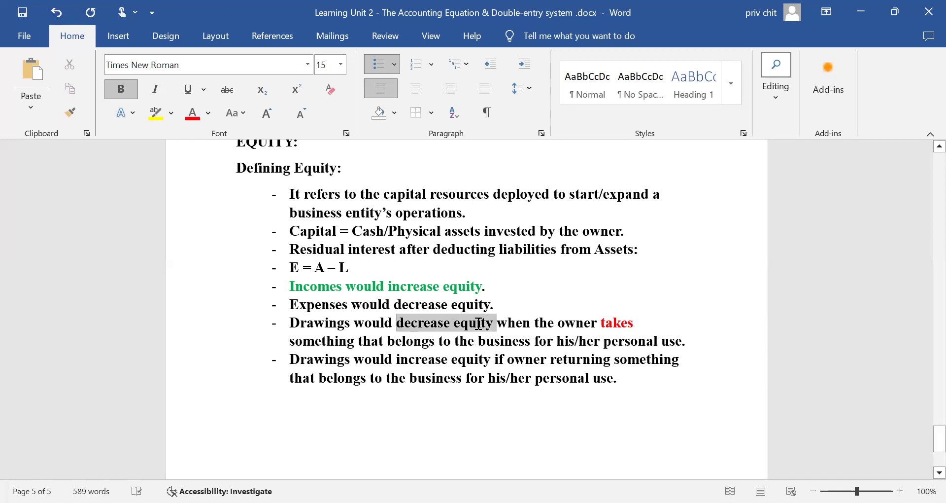
pyautogui.click(560, 299)
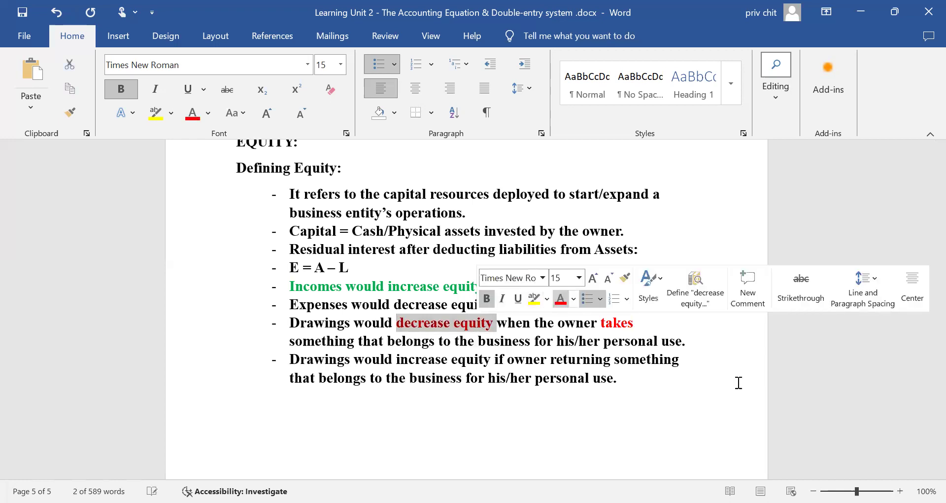
pyautogui.click(237, 403)
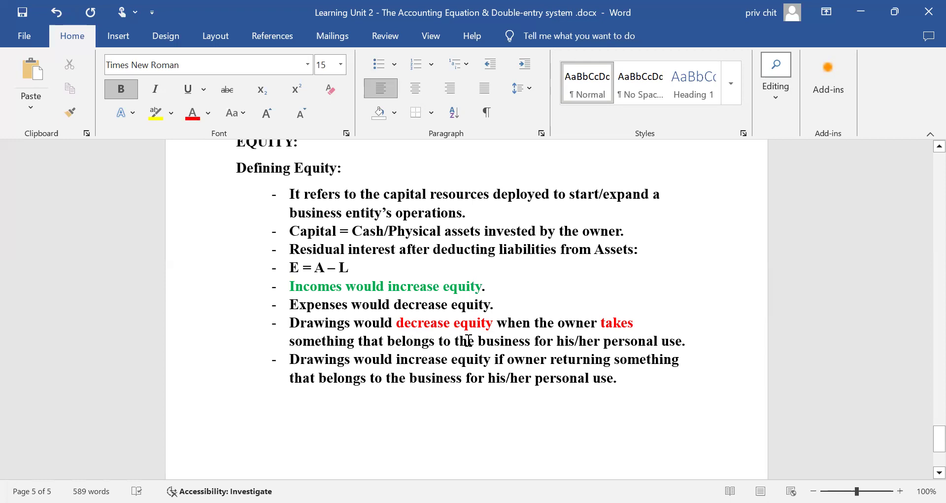
pyautogui.moveTo(581, 344); pyautogui.dragTo(683, 346)
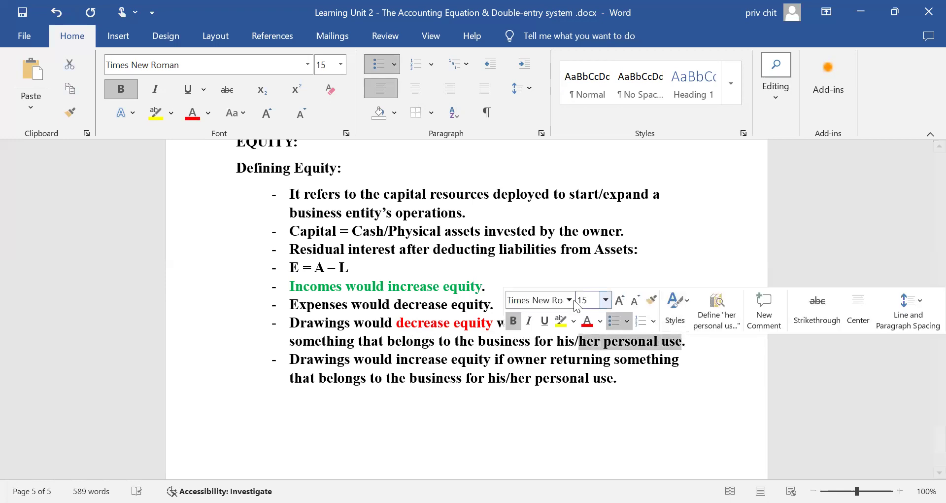
pyautogui.click(593, 323)
pyautogui.click(657, 386)
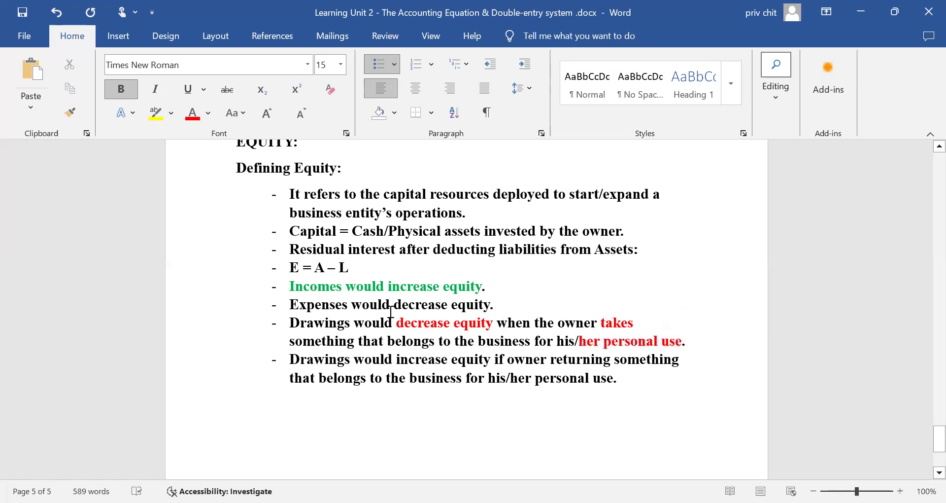
# Colour the text "Expenses would decrease equity" red.
pyautogui.click(491, 304)
pyautogui.keyDown('shift'); pyautogui.click(288, 306); pyautogui.keyUp('shift')
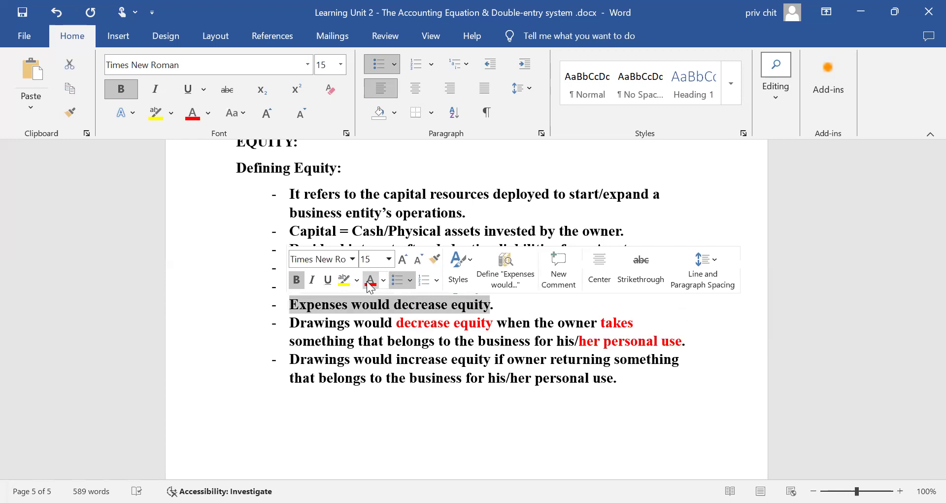
pyautogui.click(367, 279)
pyautogui.click(486, 341)
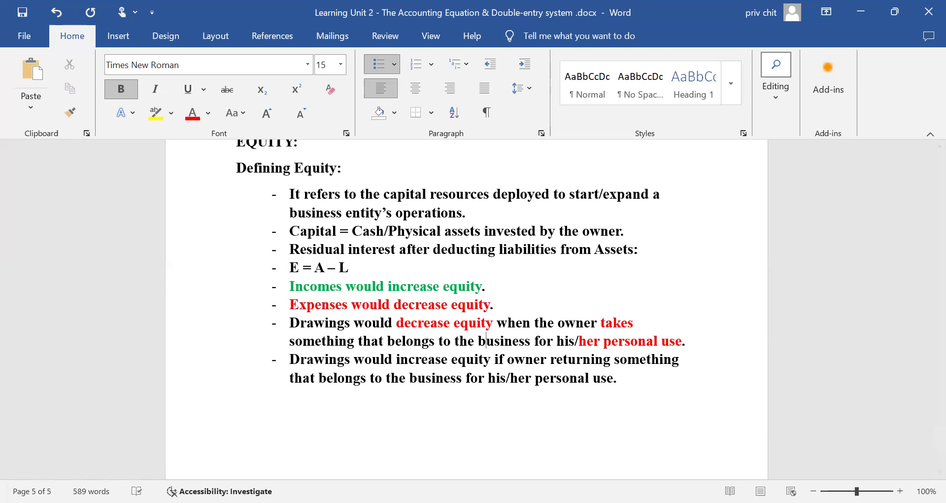
# Colour "increase equity" and "returning" standard green in the last drawings bullet.
pyautogui.click(439, 411)
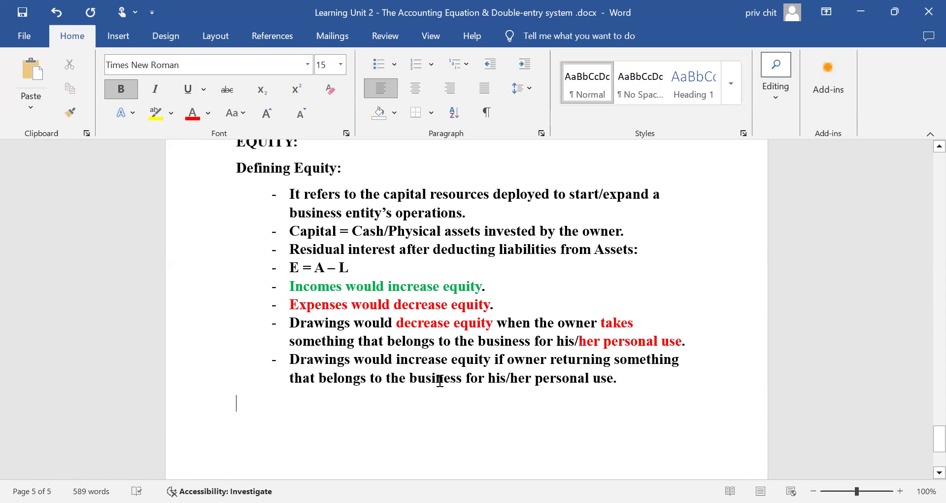
pyautogui.click(209, 115)
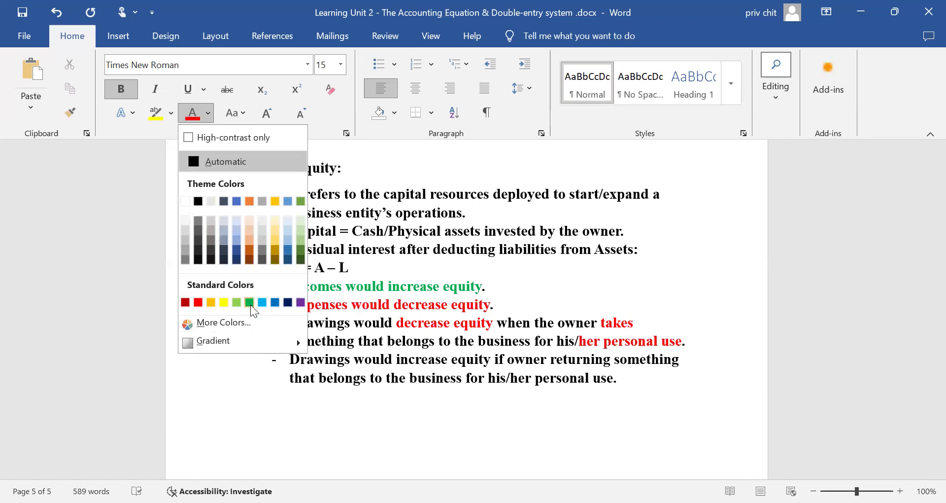
pyautogui.click(250, 305)
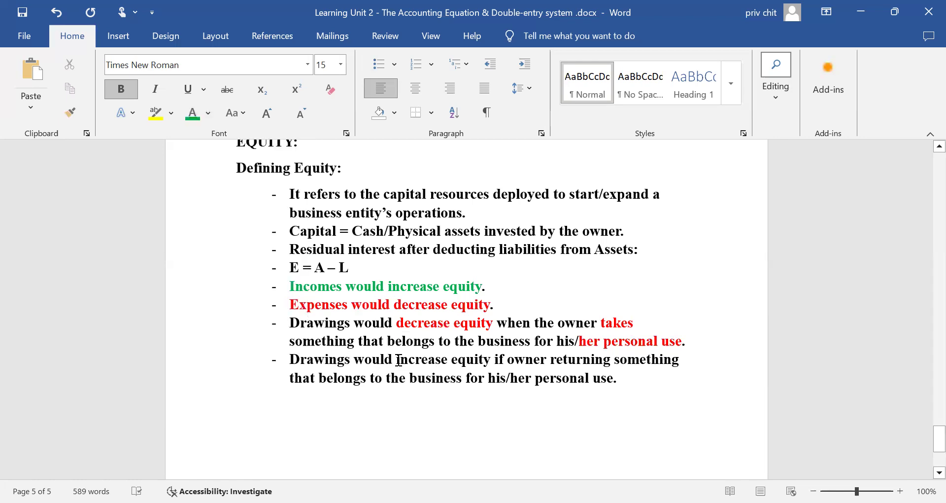
pyautogui.moveTo(472, 360); pyautogui.dragTo(398, 360)
pyautogui.click(567, 332)
pyautogui.click(473, 359)
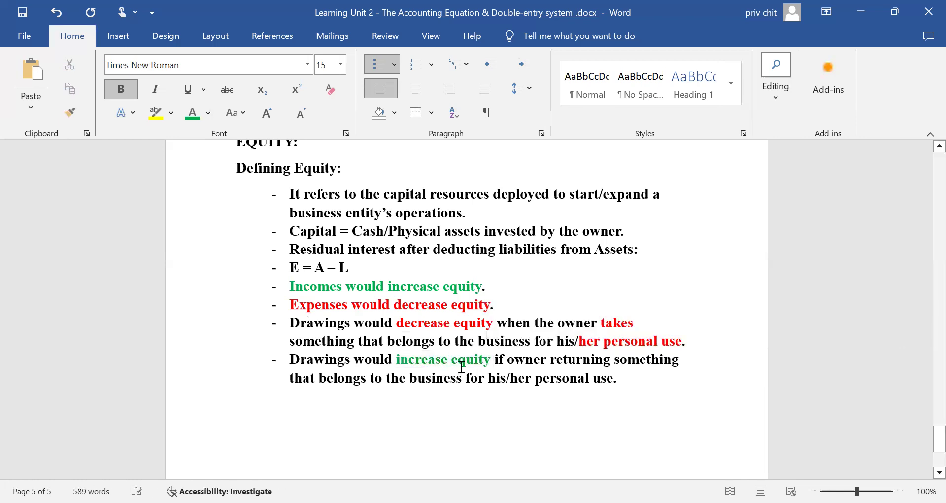
pyautogui.press('Down')
pyautogui.moveTo(550, 360); pyautogui.dragTo(610, 357)
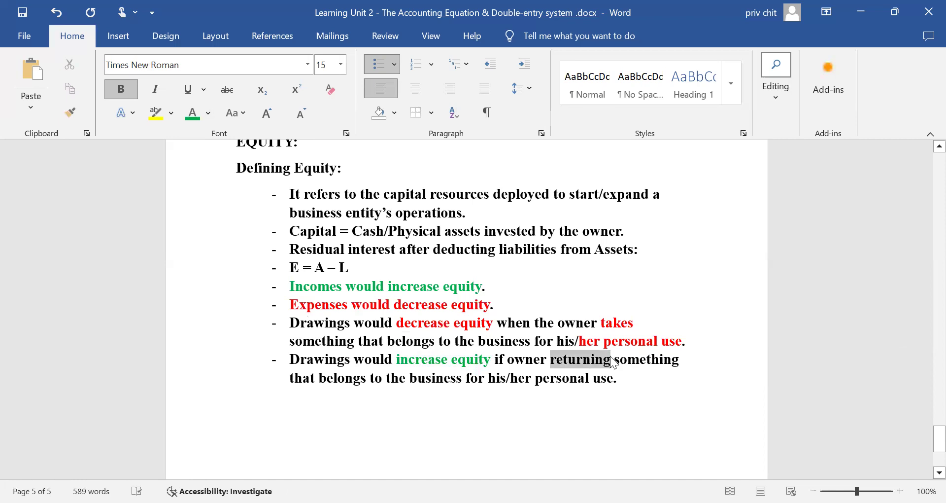
pyautogui.click(564, 333)
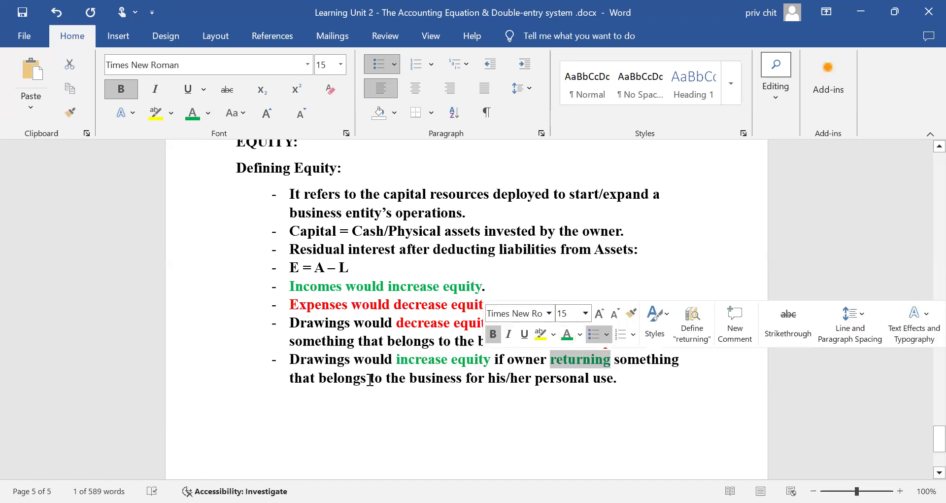
# Insert "which he/she had initially taken" before "for his/her personal use" in the last drawings bullet.
pyautogui.click(473, 379)
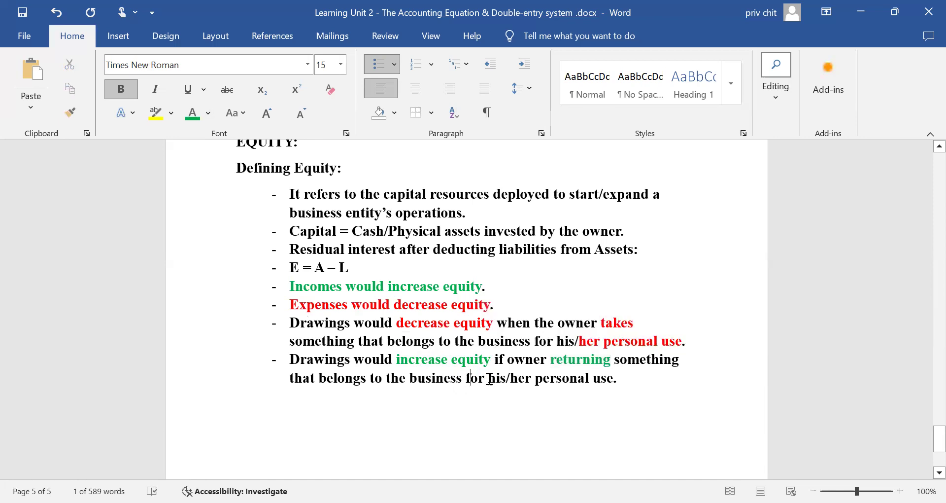
pyautogui.write('which he/she ')
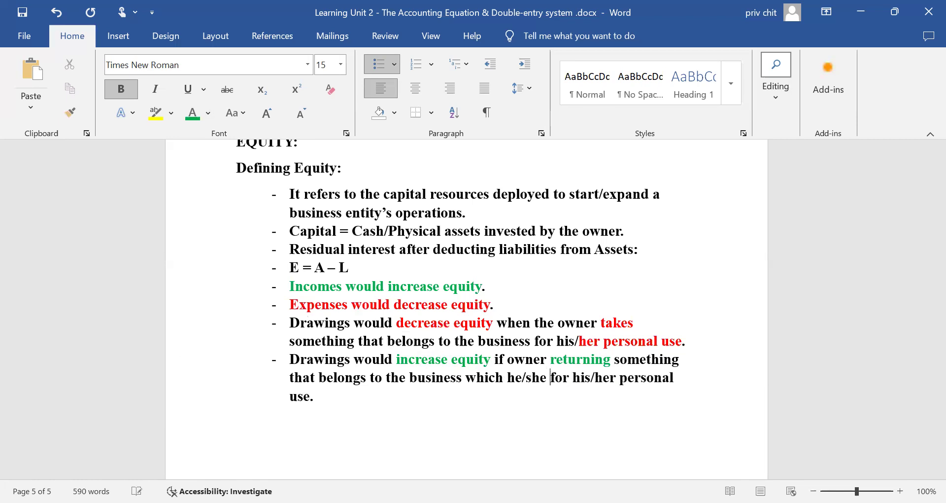
pyautogui.write('had initially taken')
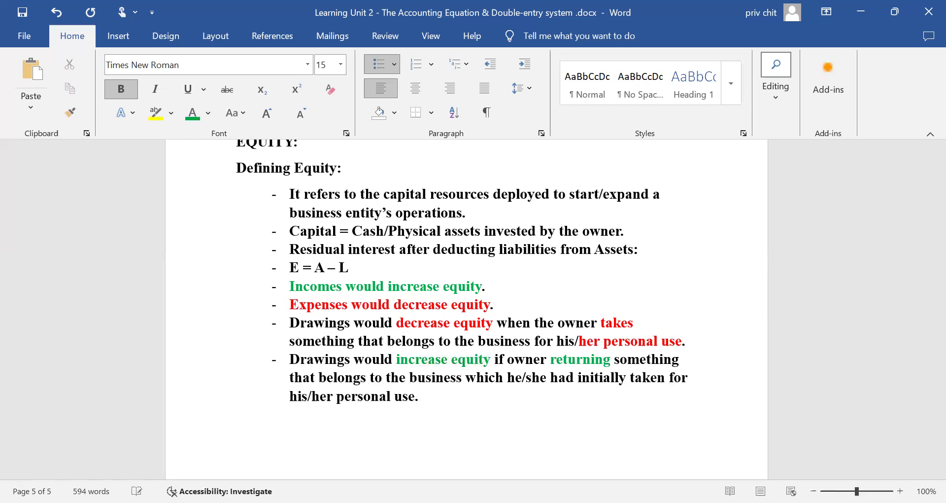
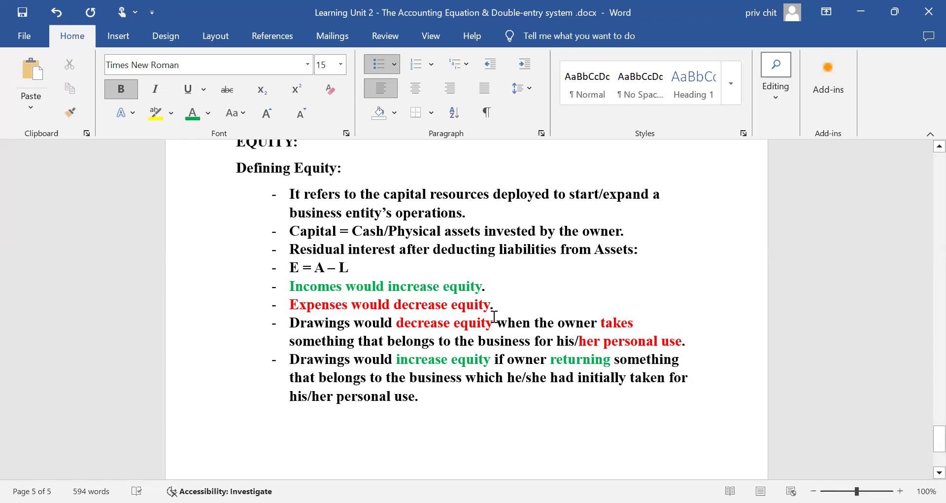
# Save the document with the completed equity bullets.
pyautogui.moveTo(437, 361); pyautogui.dragTo(493, 361)
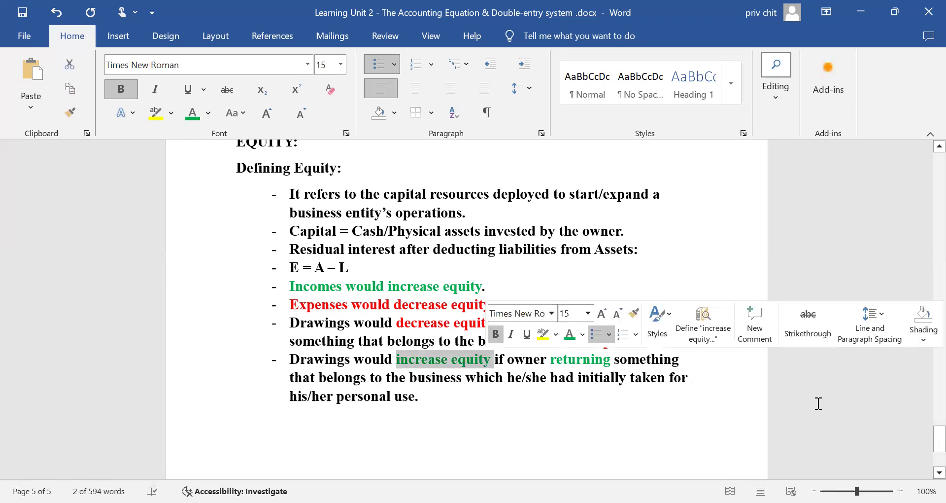
pyautogui.click(623, 425)
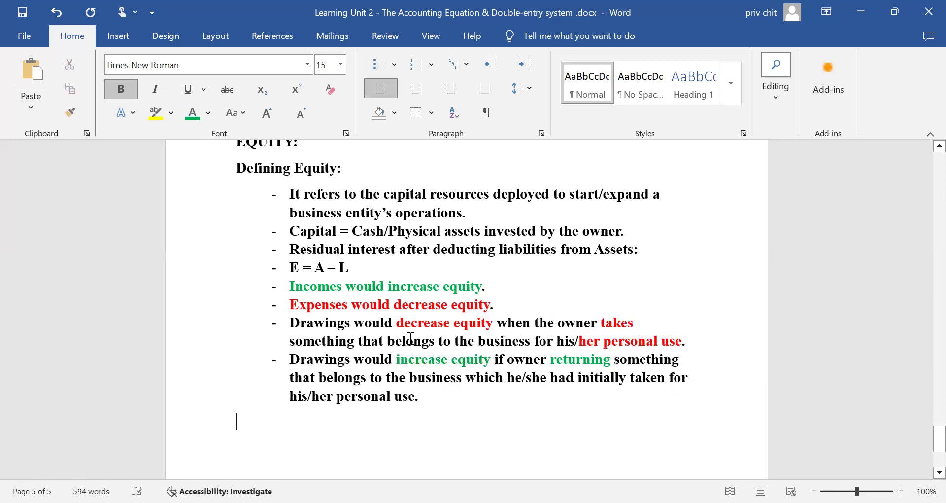
pyautogui.click(22, 13)
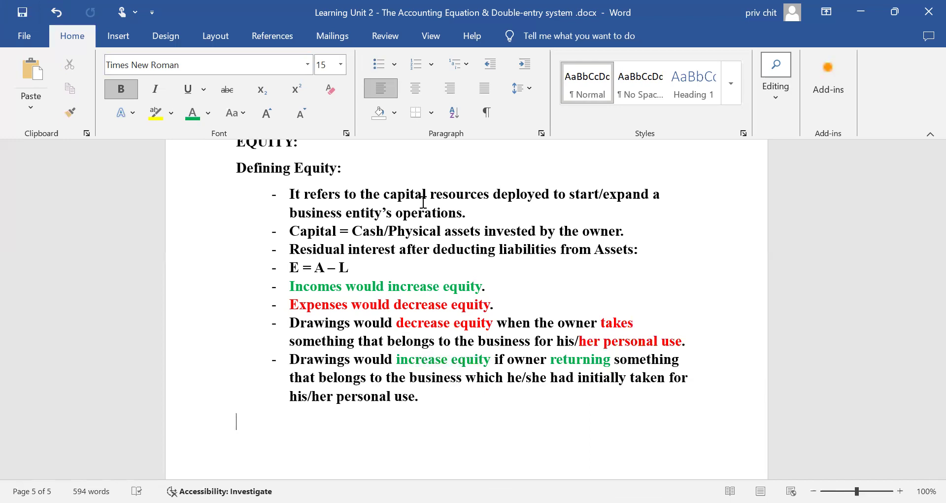
# Review the earlier liabilities notes and the transaction analysis table, and return to the end of the equity section.
pyautogui.scroll(20, 423, 202)
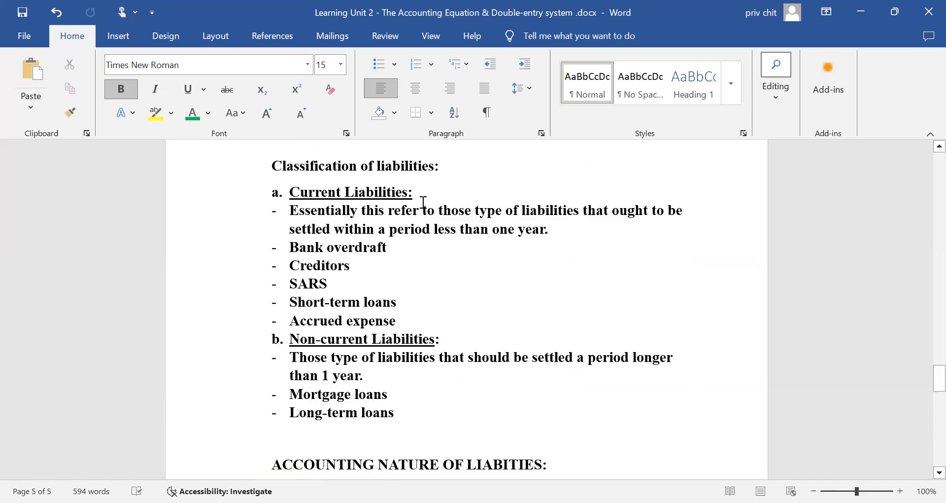
pyautogui.scroll(15, 422, 202)
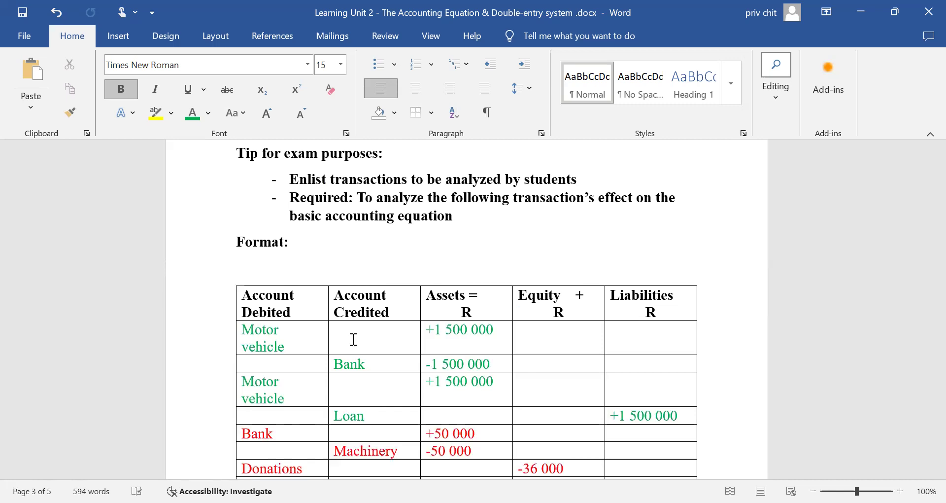
pyautogui.scroll(-15, 353, 339)
pyautogui.scroll(-15, 744, 408)
pyautogui.scroll(-7, 746, 408)
pyautogui.scroll(9, 746, 408)
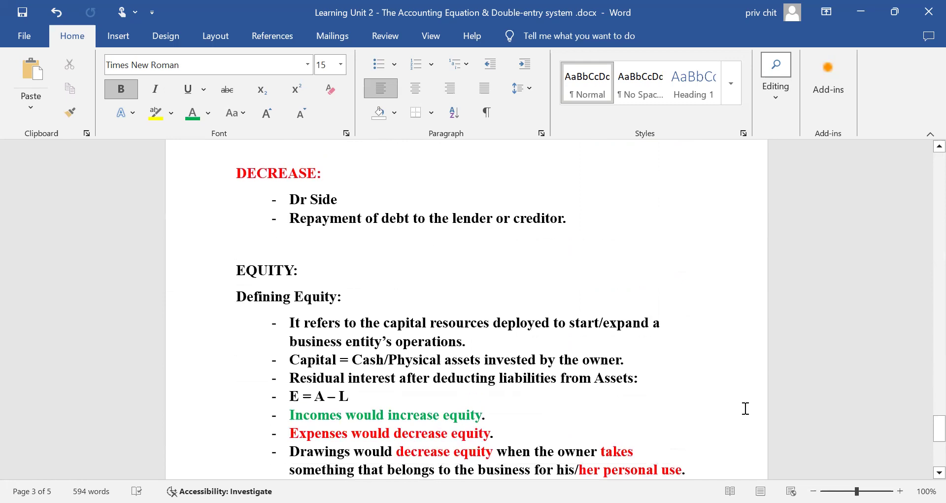
pyautogui.scroll(-5, 402, 364)
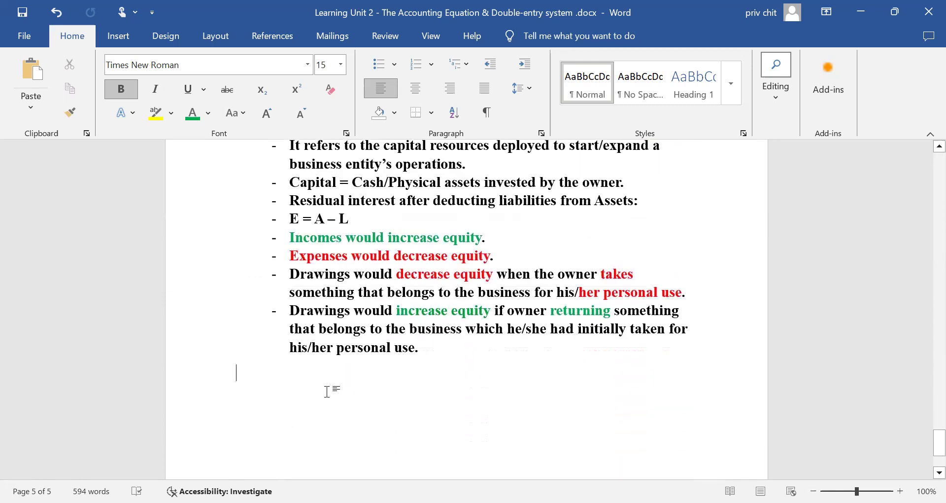
# Add the heading "EXPENSES VS INCOMES" in automatic font colour below the equity notes and save the document.
pyautogui.write('e')
pyautogui.press('BackSpace')
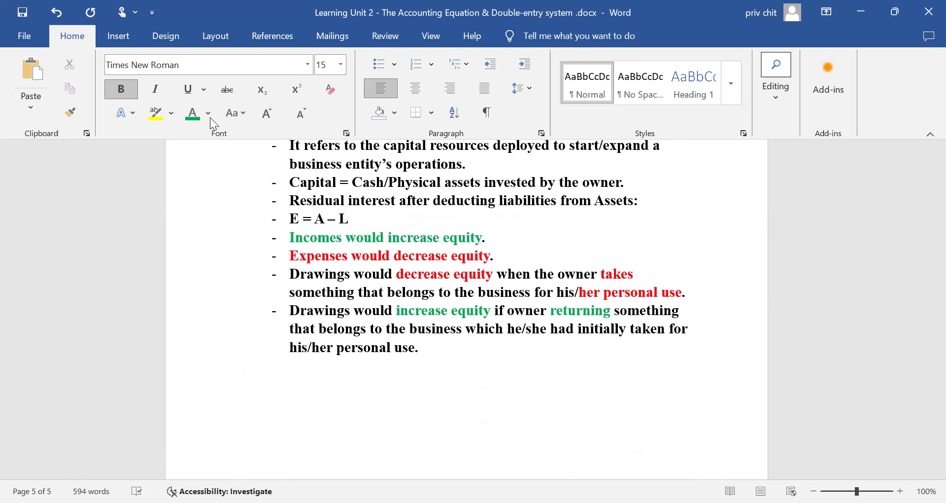
pyautogui.click(204, 162)
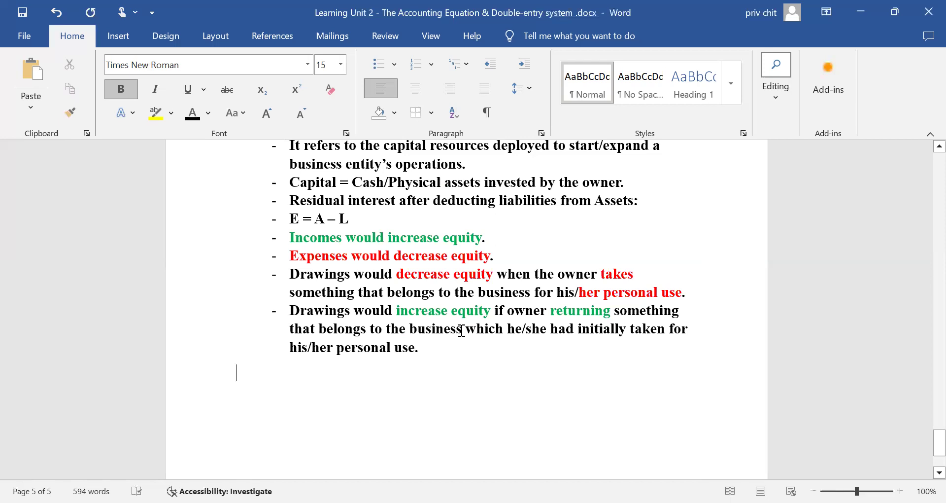
pyautogui.press('Return')
pyautogui.write('E')
pyautogui.press('BackSpace')
pyautogui.write('EXPENSES VS INCOMES')
pyautogui.press('Return')
pyautogui.hotkey('ctrl', 's')
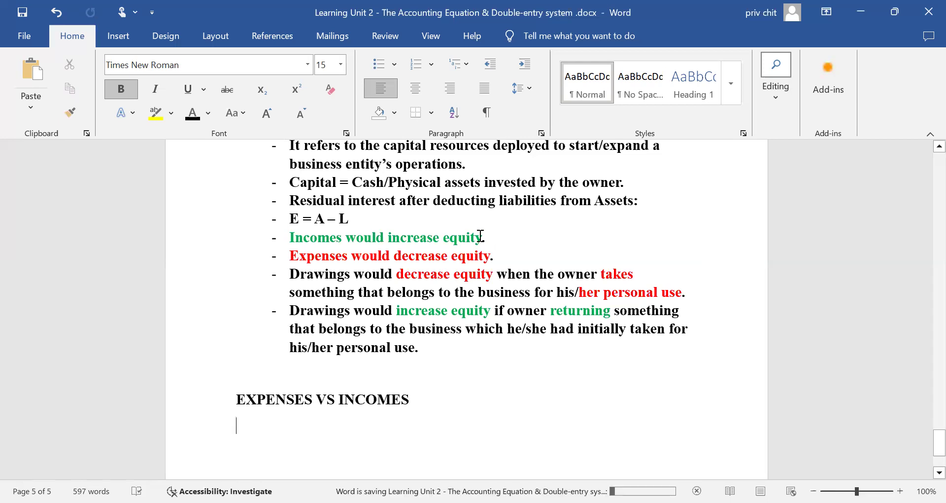
# Move the "EXPENSES VS INCOMES" heading to the start of a new page by inserting blank lines before it.
pyautogui.scroll(-3, 345, 335)
pyautogui.click(234, 266)
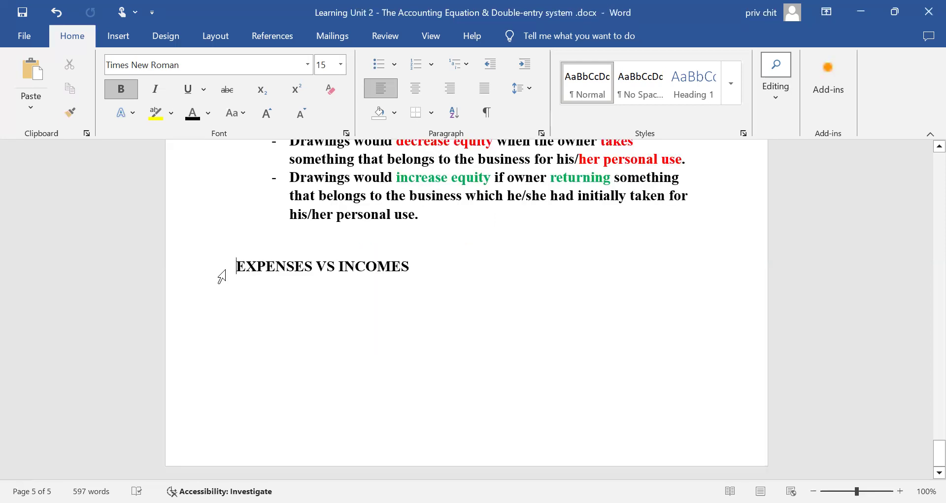
pyautogui.press('Return')
pyautogui.press('Return')
pyautogui.press('Return')
pyautogui.press('Return')
pyautogui.press('Return')
pyautogui.press('Return')
pyautogui.press('Return')
pyautogui.press('Return')
pyautogui.press('BackSpace')
pyautogui.press('BackSpace')
pyautogui.press('Return')
pyautogui.press('Down')
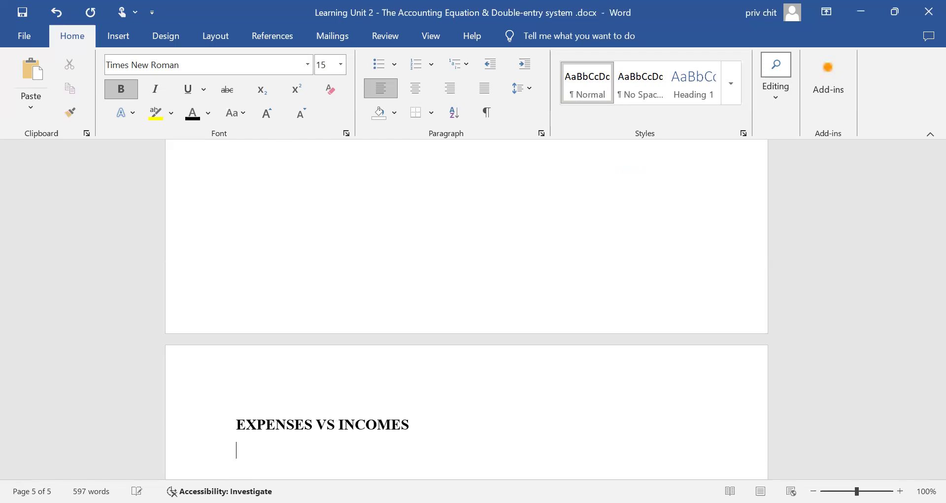
# Insert a table with two columns and three rows below the "EXPENSES VS INCOMES" heading.
pyautogui.click(117, 38)
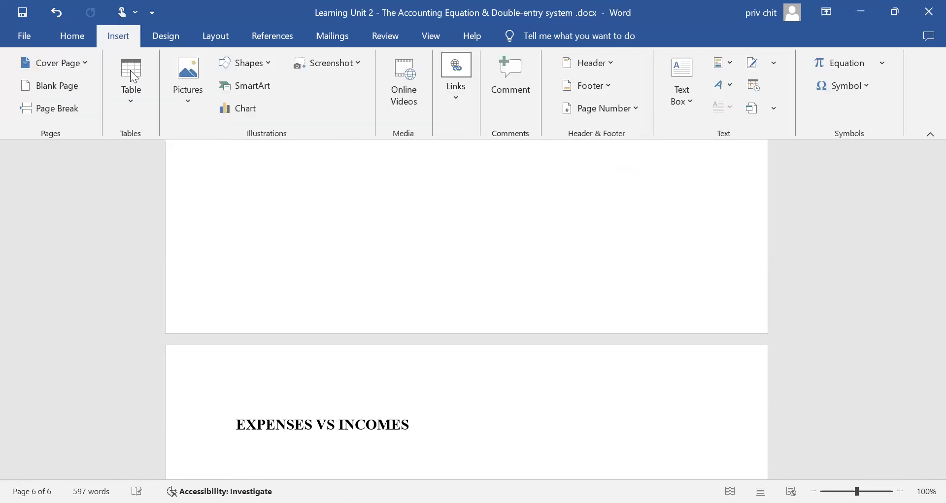
pyautogui.click(140, 91)
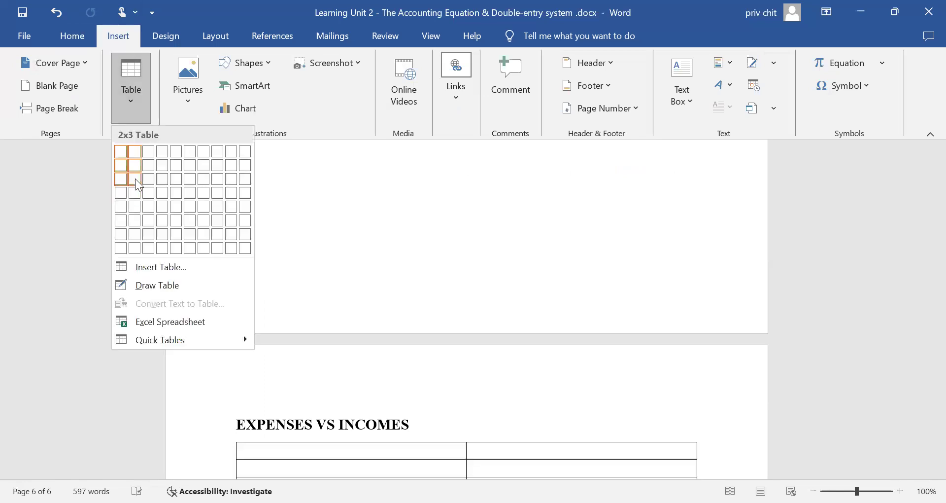
pyautogui.click(135, 180)
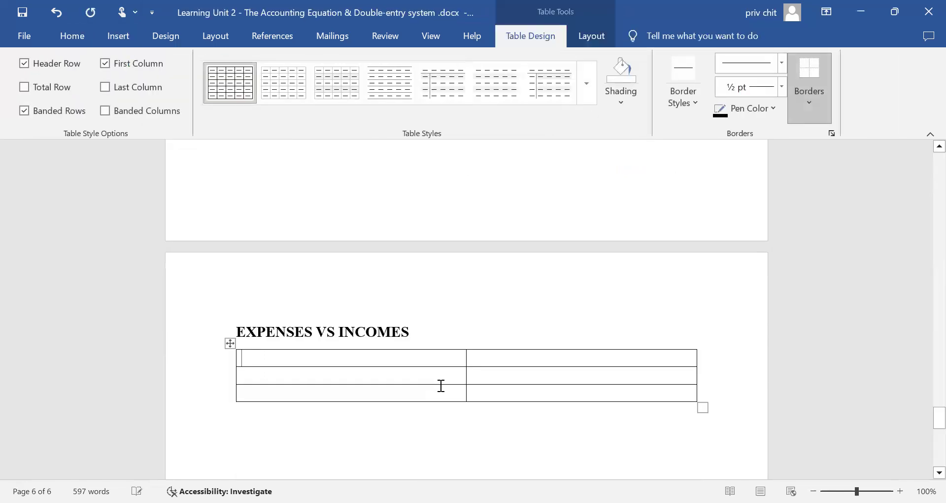
# Fill the table's header row with "EXPENSES" in the first column and "INCOMES" in the second.
pyautogui.scroll(-1, 440, 385)
pyautogui.write('E')
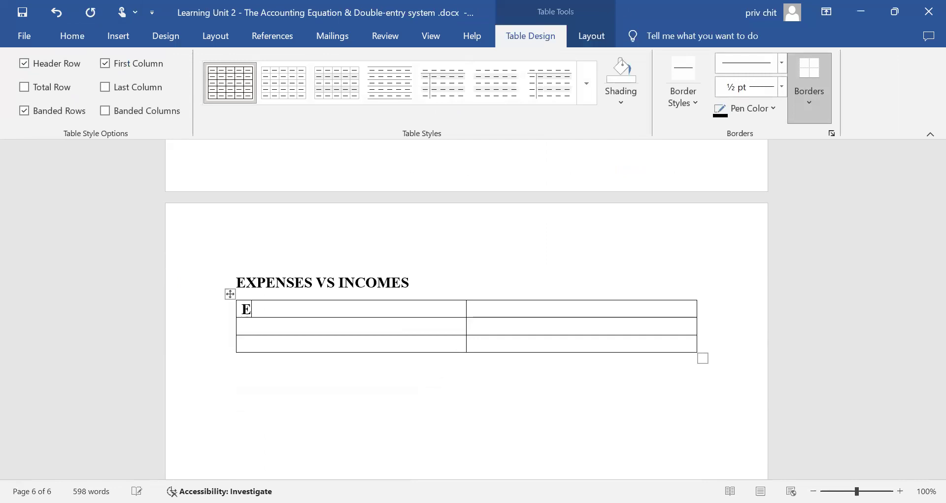
pyautogui.write('XPENSES')
pyautogui.press('Tab')
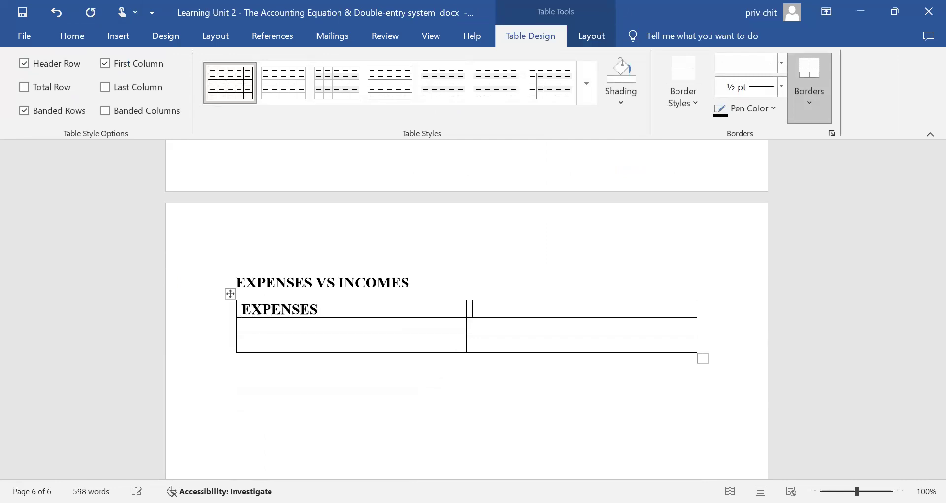
pyautogui.write('INCOMES')
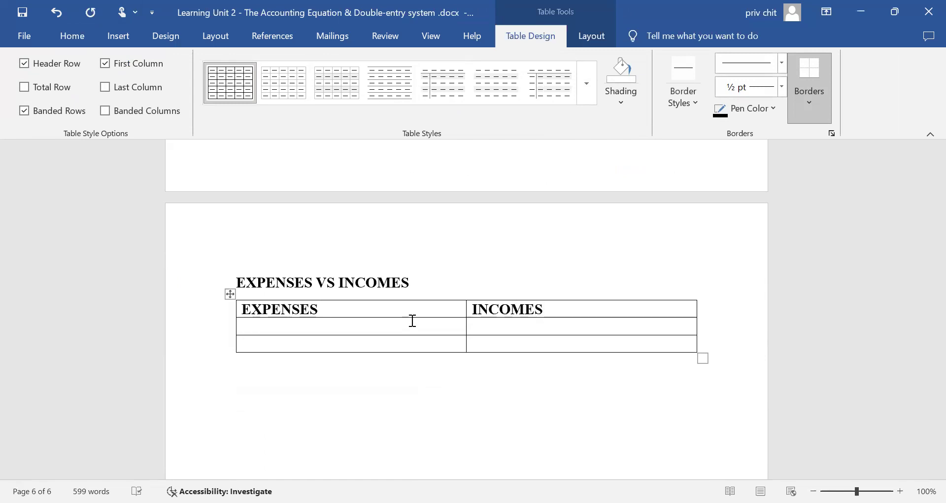
pyautogui.click(385, 325)
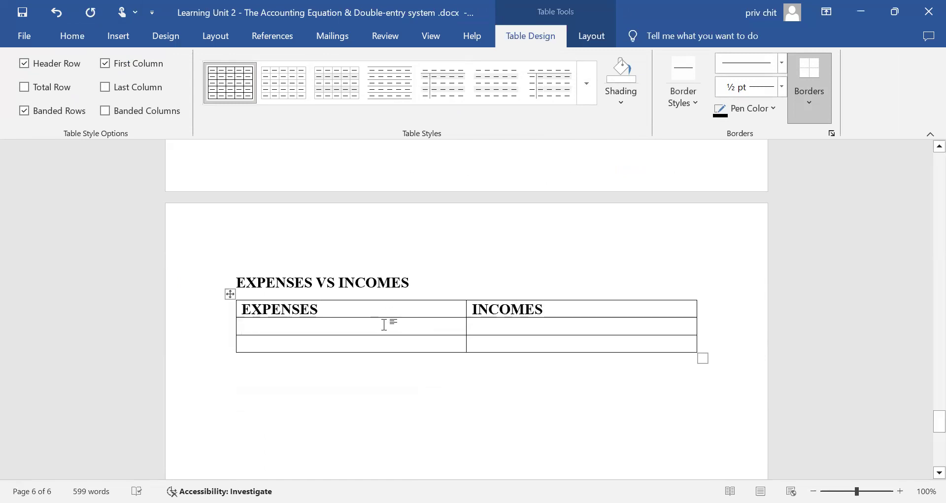
pyautogui.write('-')
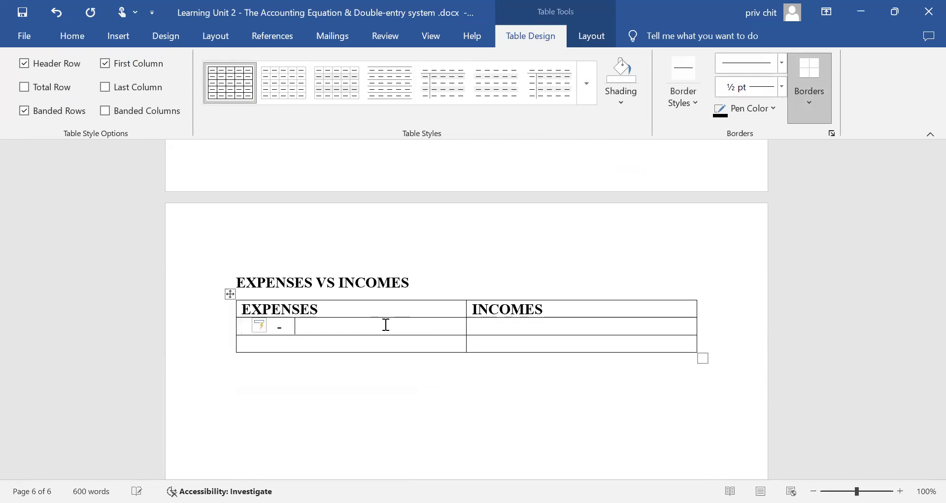
pyautogui.press('BackSpace')
pyautogui.press('BackSpace')
pyautogui.write('C')
pyautogui.press('BackSpace')
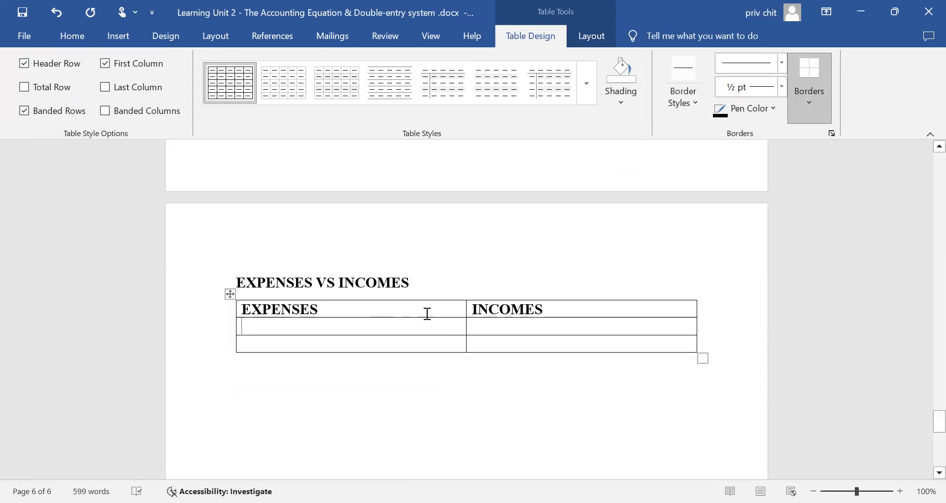
pyautogui.moveTo(246, 341); pyautogui.dragTo(616, 355)
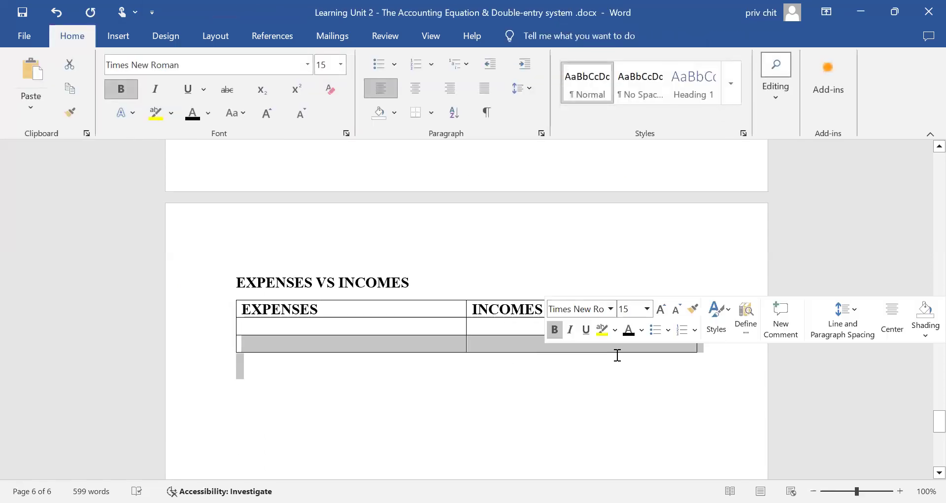
pyautogui.click(278, 318)
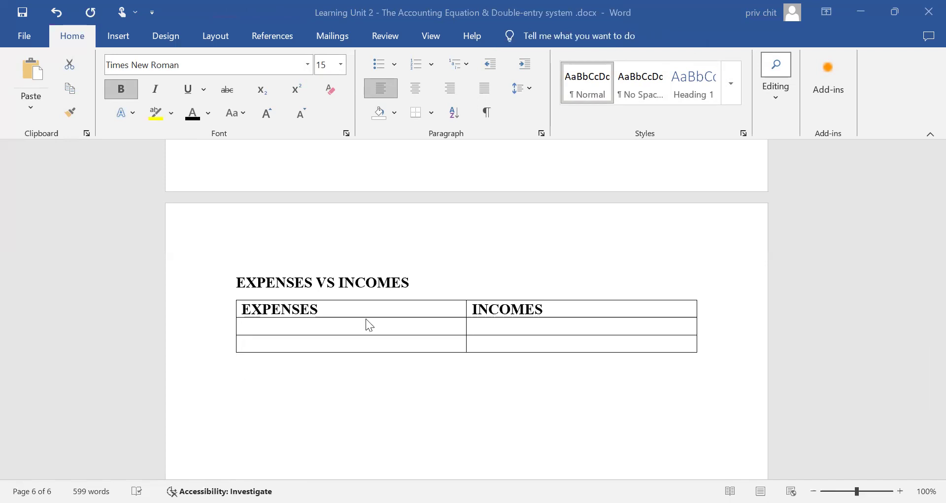
pyautogui.hotkey('ctrl', 'shift', 'End')
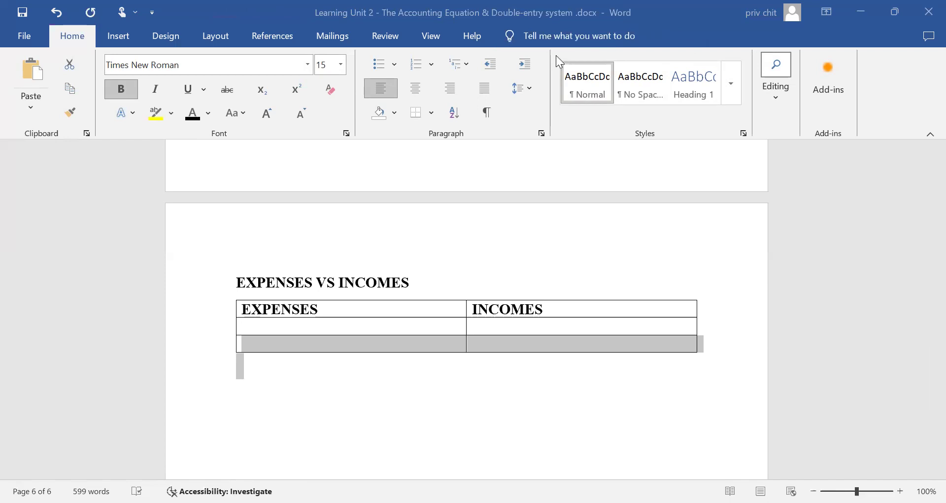
pyautogui.hotkey('ctrl', 'w')
pyautogui.click(625, 146)
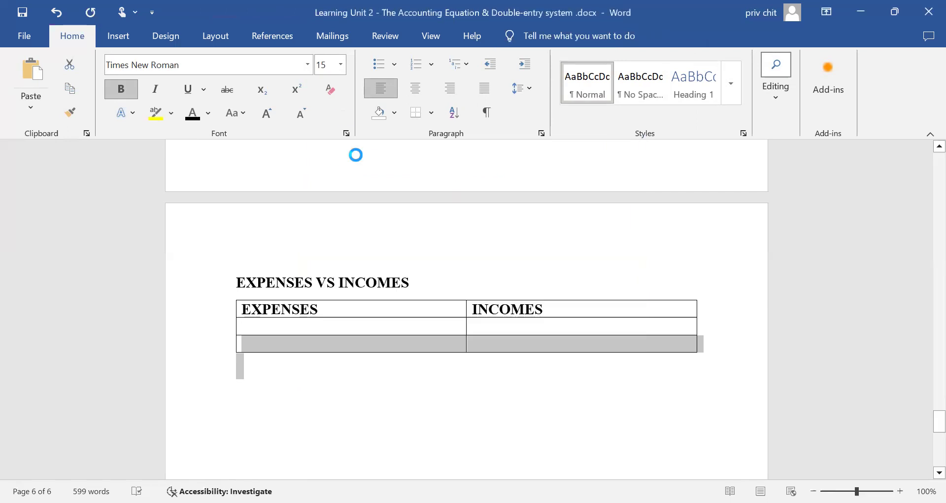
# Add the dashed bullet "Costs associated with running a business entity." in the cell below the "EXPENSES" header.
pyautogui.click(316, 331)
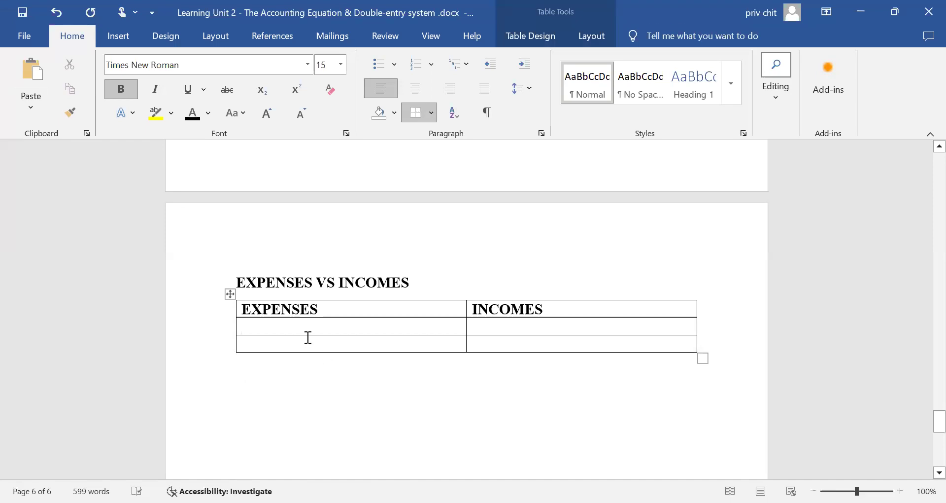
pyautogui.write('e')
pyautogui.press('BackSpace')
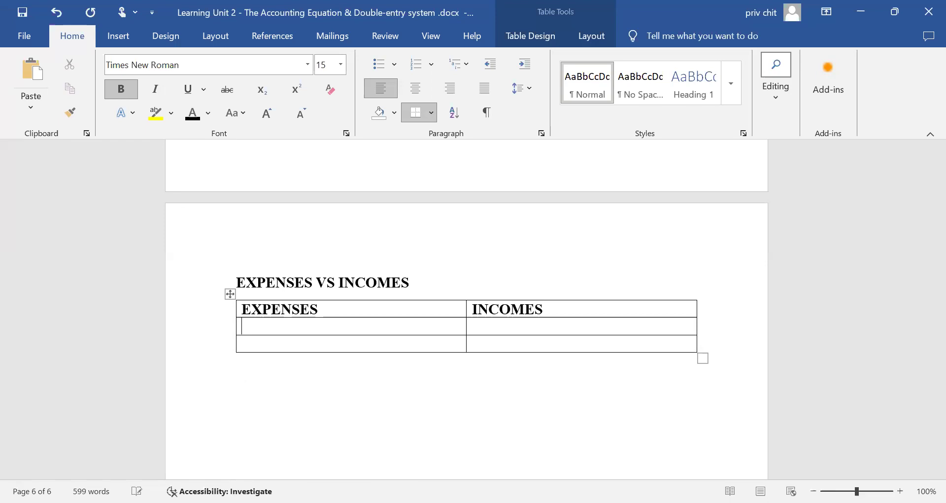
pyautogui.write('EE')
pyautogui.press('BackSpace')
pyautogui.press('BackSpace')
pyautogui.write('- ')
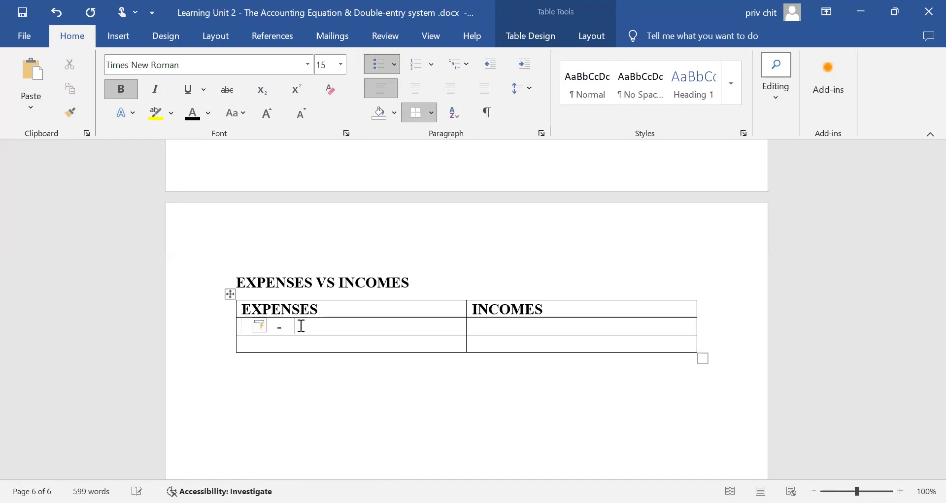
pyautogui.write('Costs assoc')
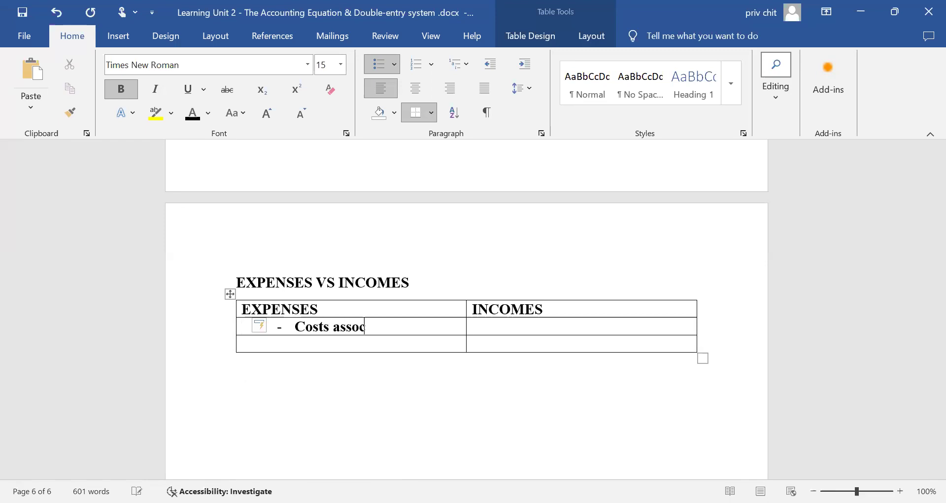
pyautogui.write('iated with r')
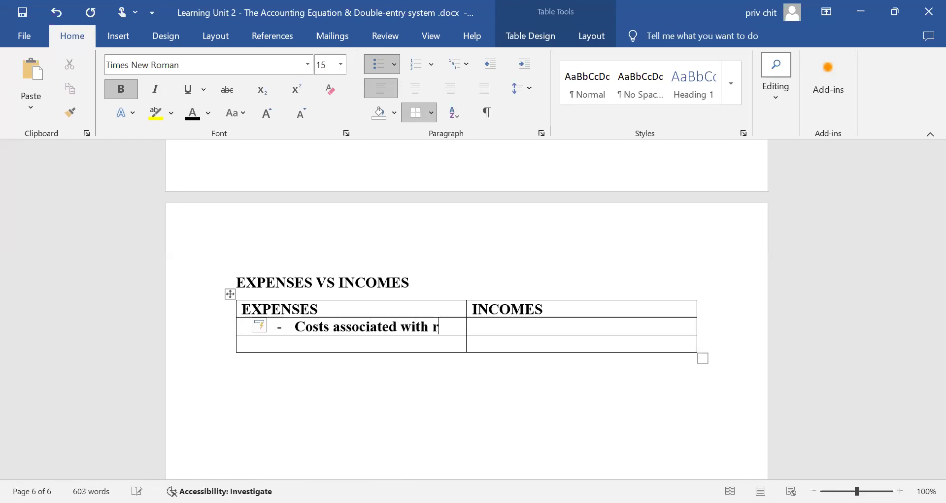
pyautogui.write('unning a b')
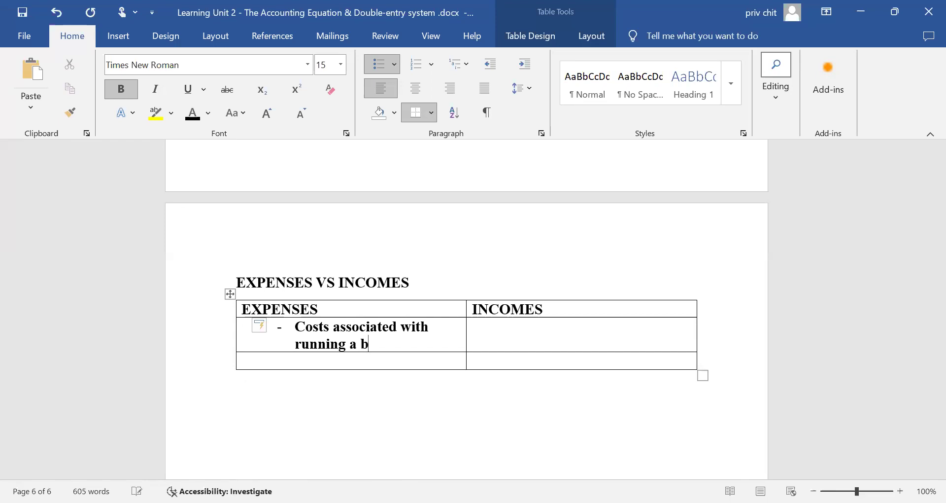
pyautogui.write('usiness entity')
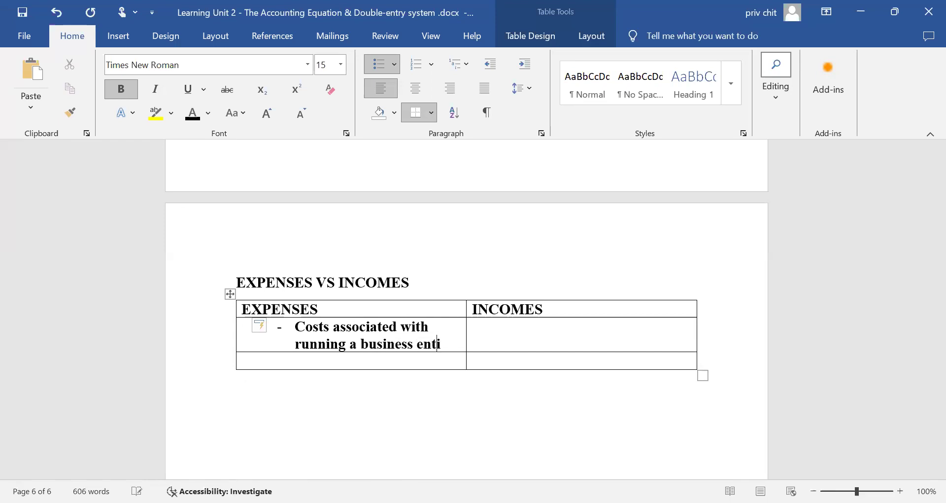
# Add an "Examples:" bullet below the expenses definition.
pyautogui.press('Return')
pyautogui.write('E.')
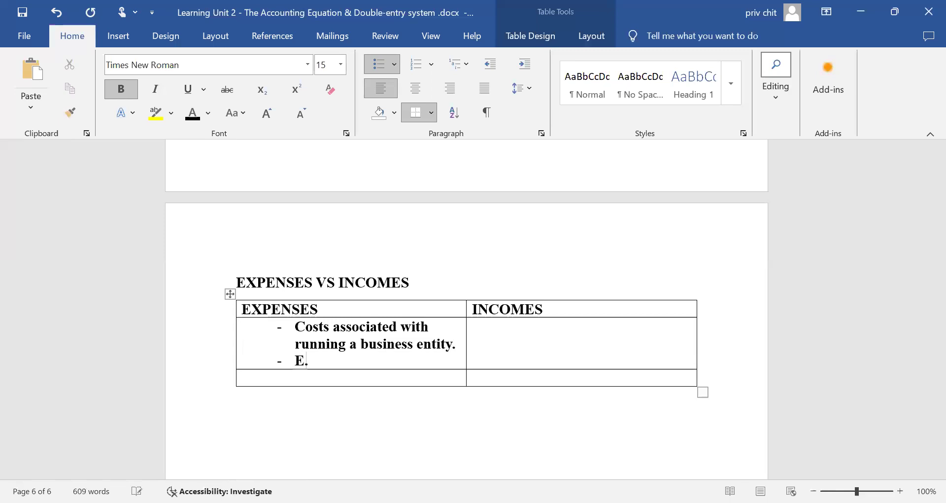
pyautogui.press('BackSpace')
pyautogui.press('BackSpace')
pyautogui.write('xamples:')
pyautogui.press('Return')
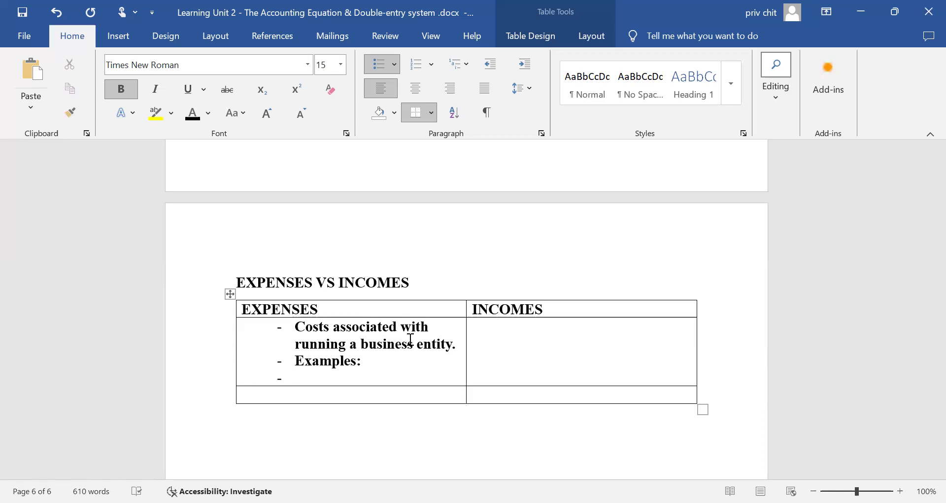
# List "Rates & taxes;" and "Water & electricity" as the first two expense examples under "Examples:".
pyautogui.write('Rates & ta')
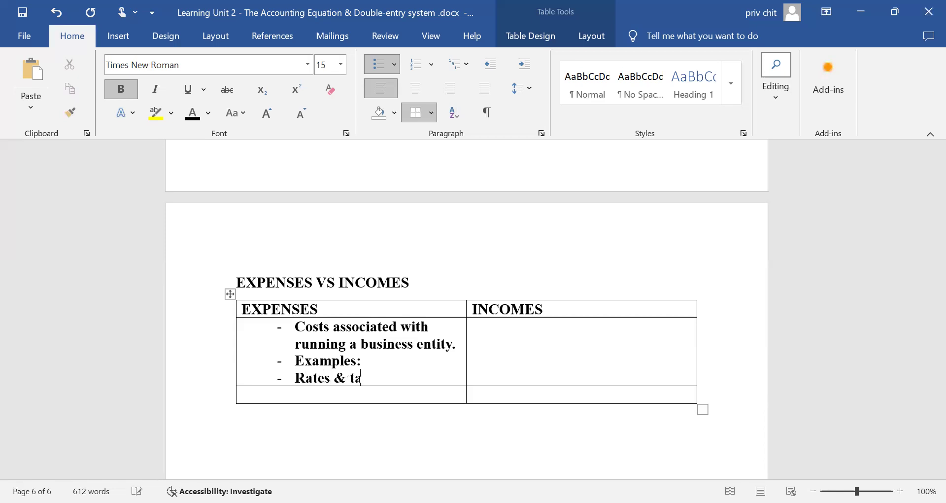
pyautogui.write('xes;')
pyautogui.press('Return')
pyautogui.write('W')
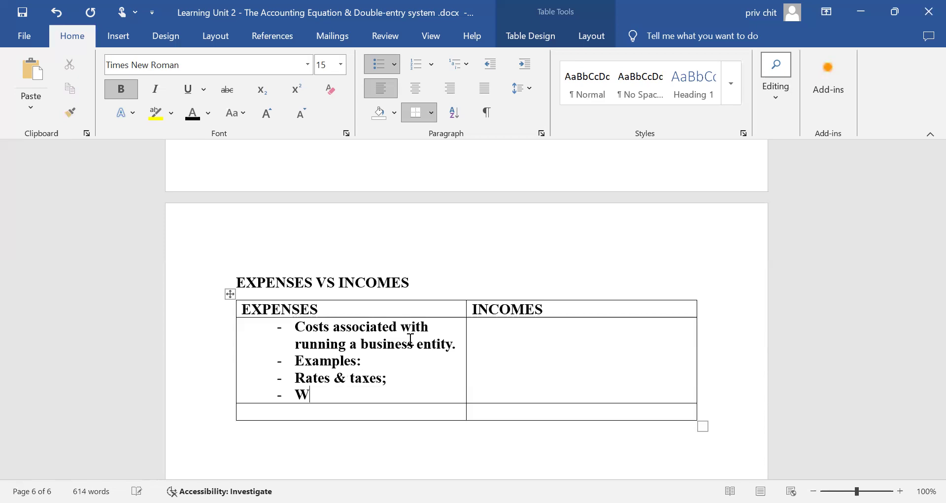
pyautogui.write('ater & electc')
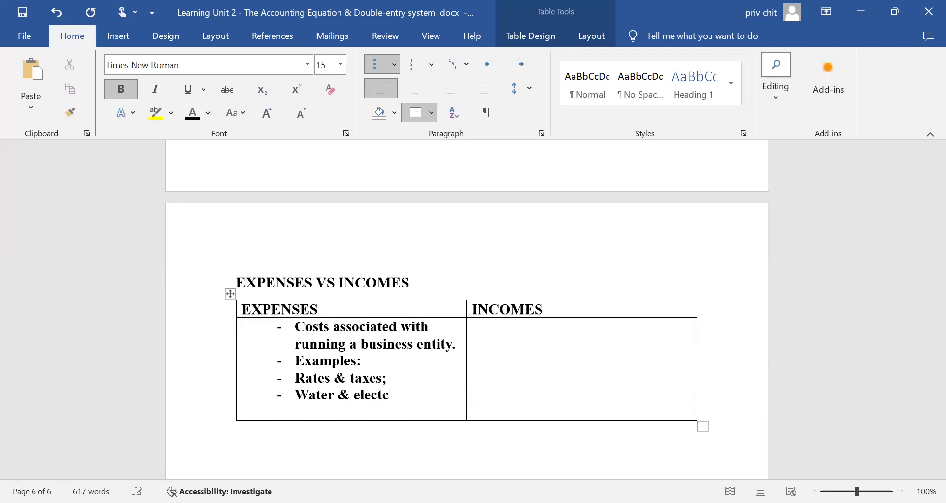
pyautogui.write('it')
pyautogui.press('BackSpace')
pyautogui.press('BackSpace')
pyautogui.press('BackSpace')
pyautogui.write('ricty')
pyautogui.press('Return')
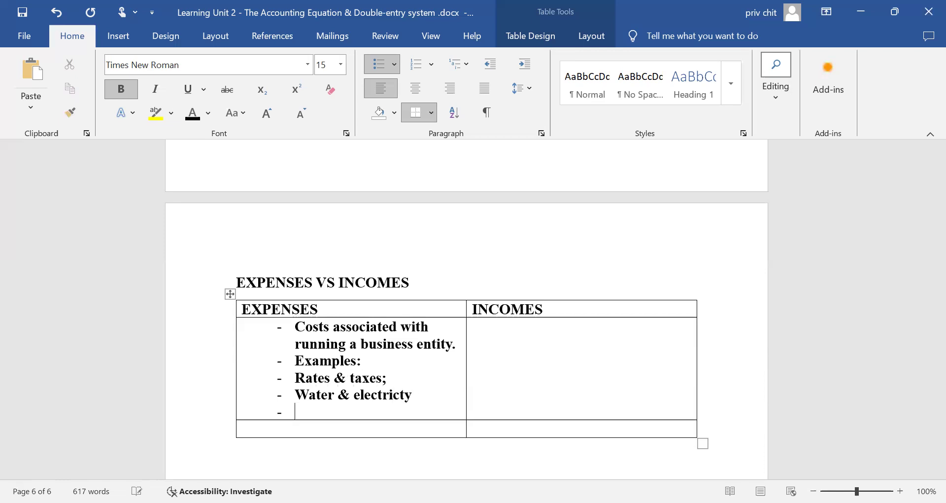
# Add the bullets "Salaries and wages", "Rent expense" and "Fuel costs" to the expense examples.
pyautogui.write('Salaries an')
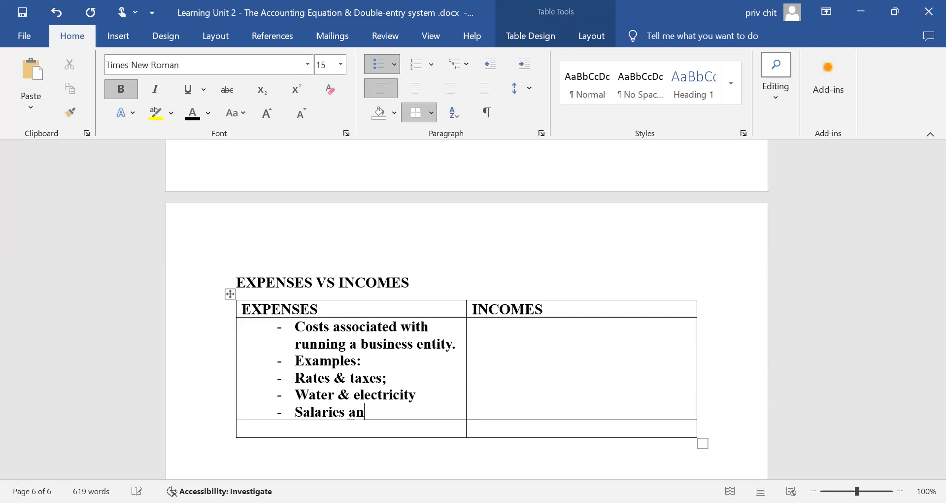
pyautogui.write('d wages')
pyautogui.press('Return')
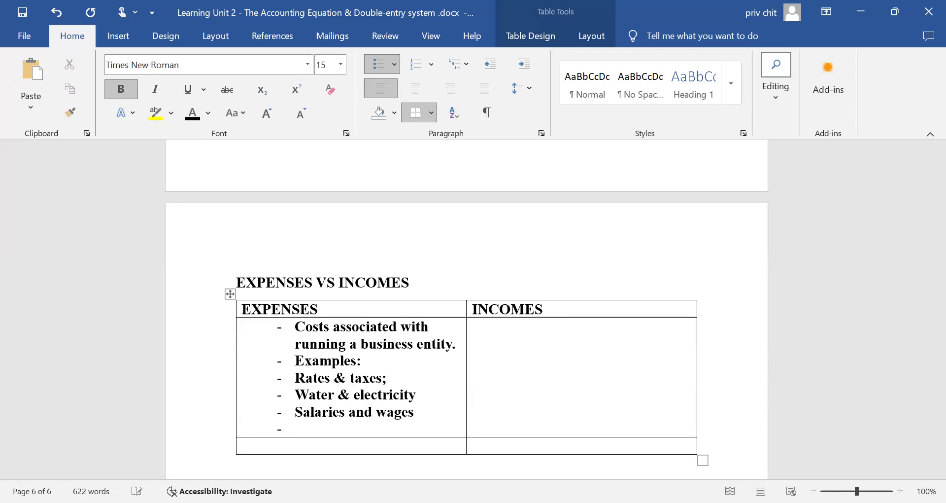
pyautogui.write('Rent expense')
pyautogui.press('Return')
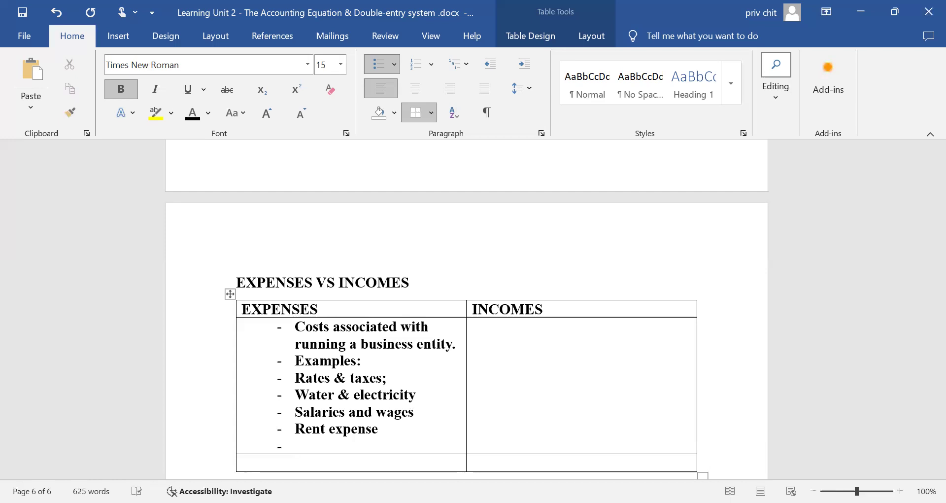
pyautogui.write('Fuel costs')
pyautogui.press('Return')
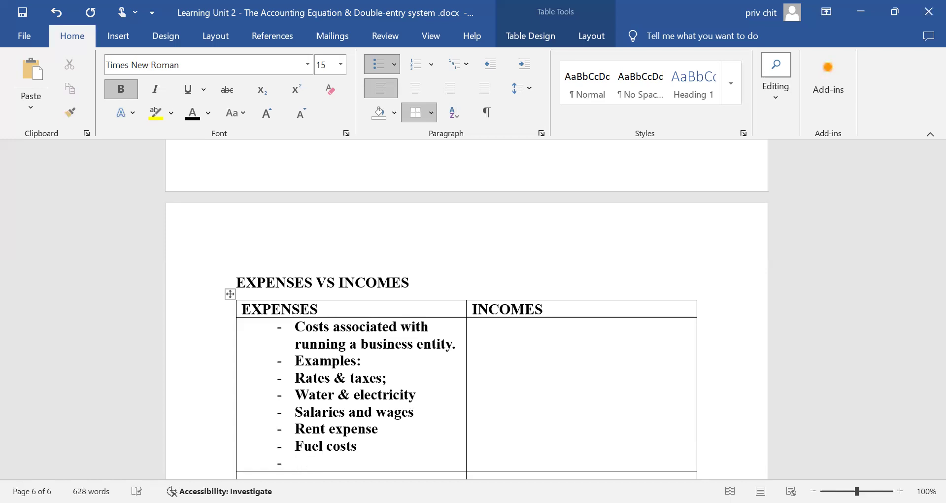
# Add "Depreciation" below "Fuel costs" in the expense examples, using the suggested spelling correction for the word.
pyautogui.write('Depreciaition')
pyautogui.press('Return')
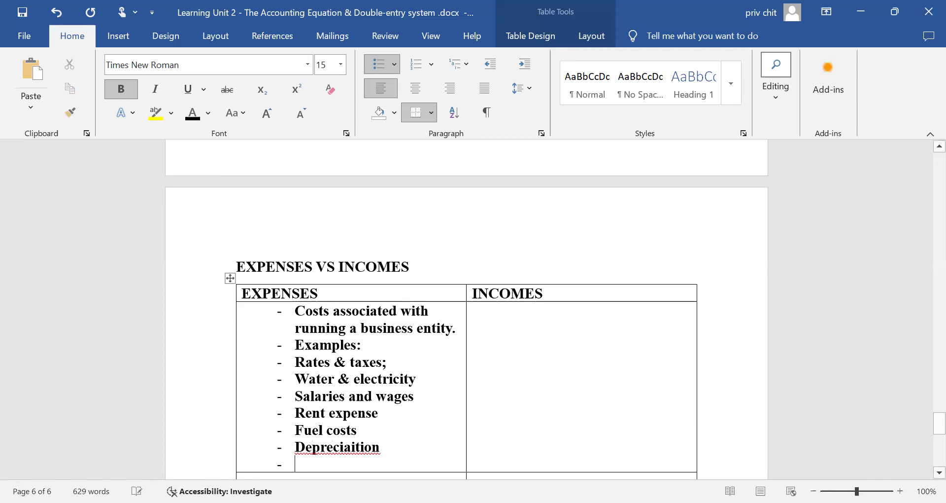
pyautogui.press('BackSpace')
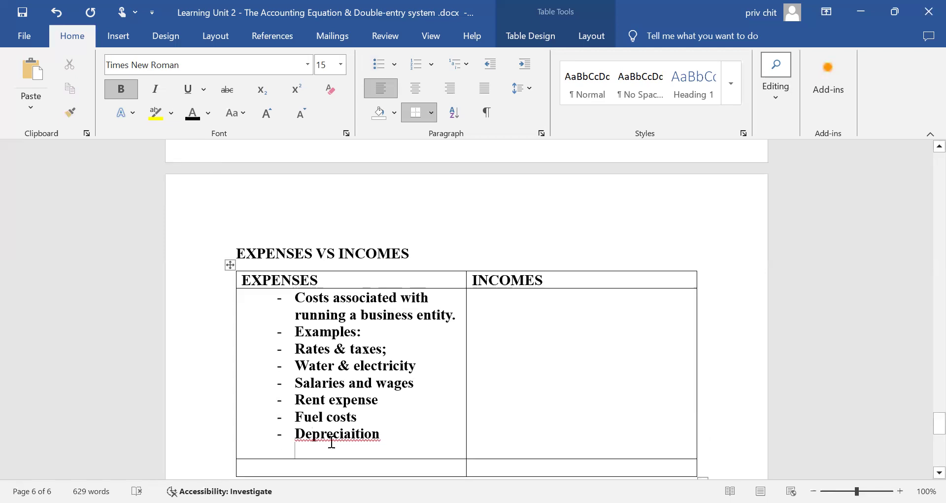
pyautogui.rightClick(351, 432)
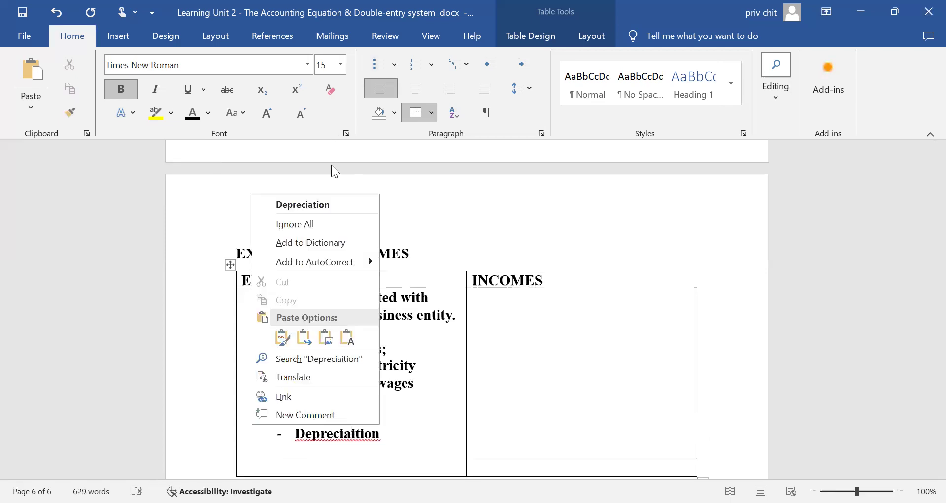
pyautogui.click(323, 197)
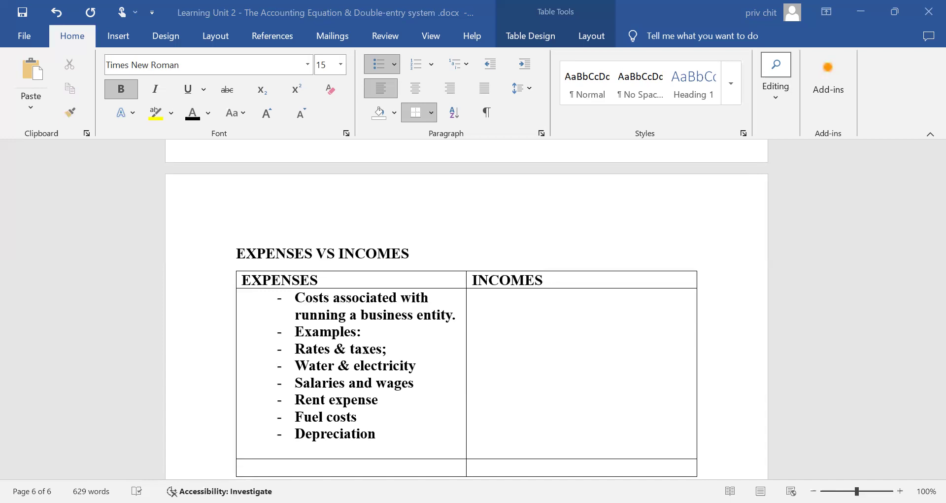
# Add the bullets "Cost of sales" and "Repairs and maintenance costs" below "Depreciation" in the expenses cell.
pyautogui.press('Return')
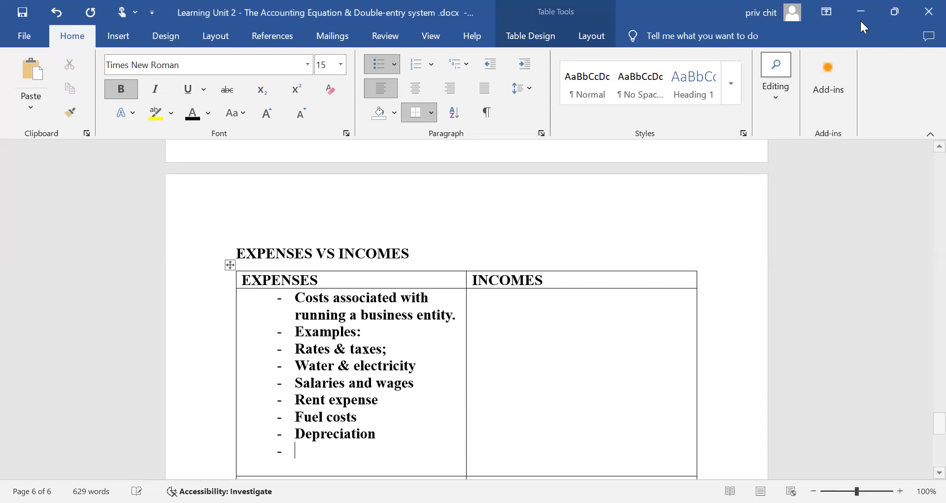
pyautogui.write('Cost of sales')
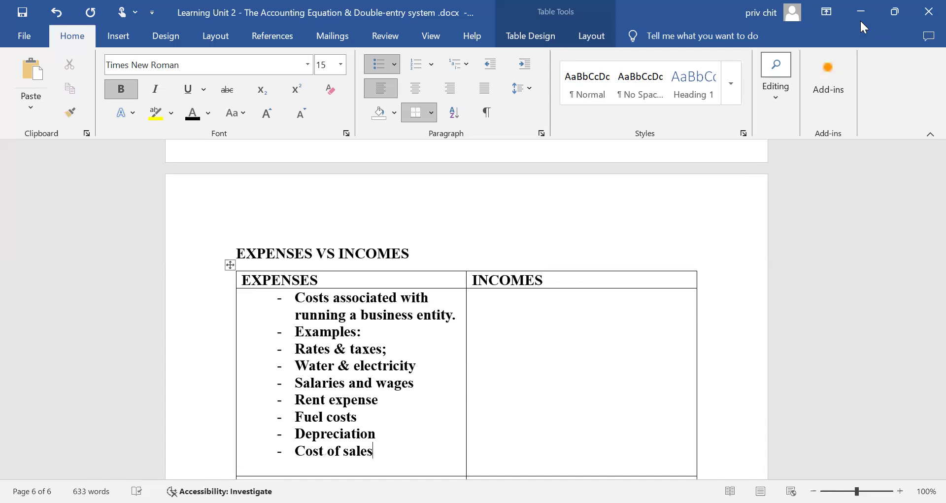
pyautogui.press('Return')
pyautogui.write('R')
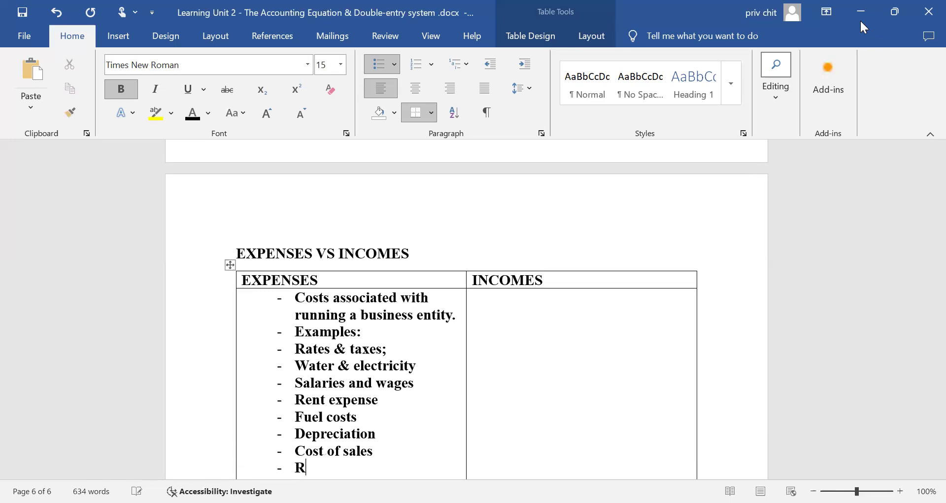
pyautogui.write('epairs and maintana')
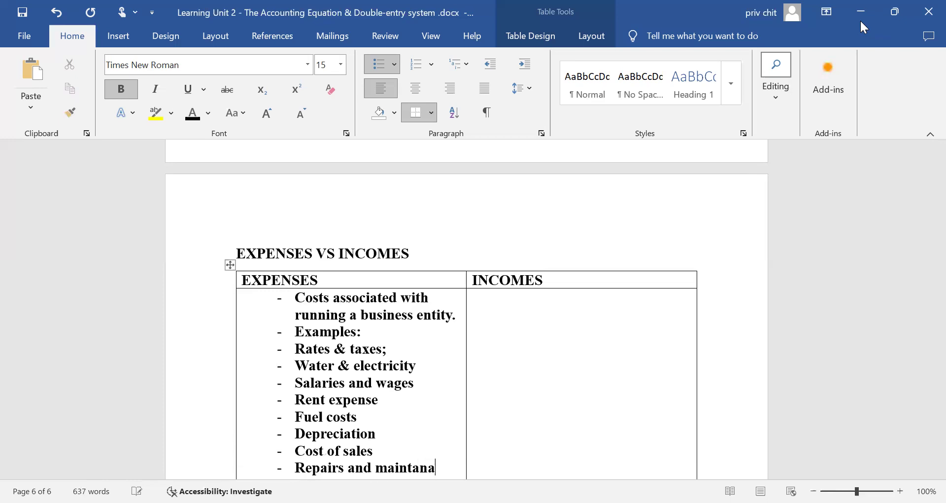
pyautogui.press('BackSpace')
pyautogui.press('BackSpace')
pyautogui.press('BackSpace')
pyautogui.write('enance costs')
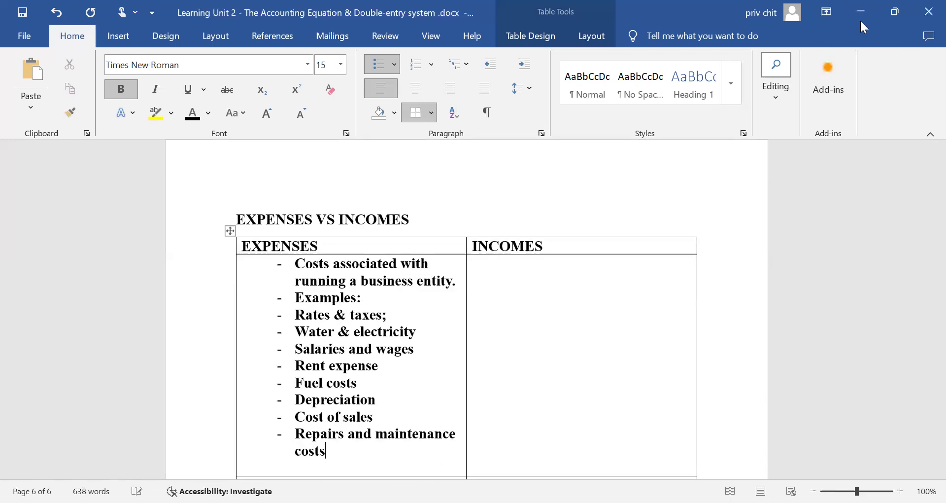
# Add the dashed bullet "Revenue generated by the business in the course of running operations." in the cell below the "INCOMES" header.
pyautogui.press('Tab')
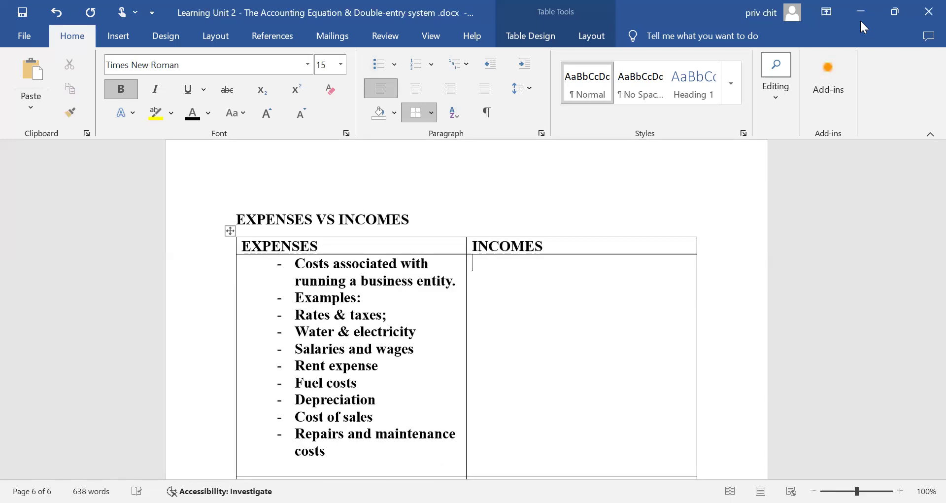
pyautogui.write('-')
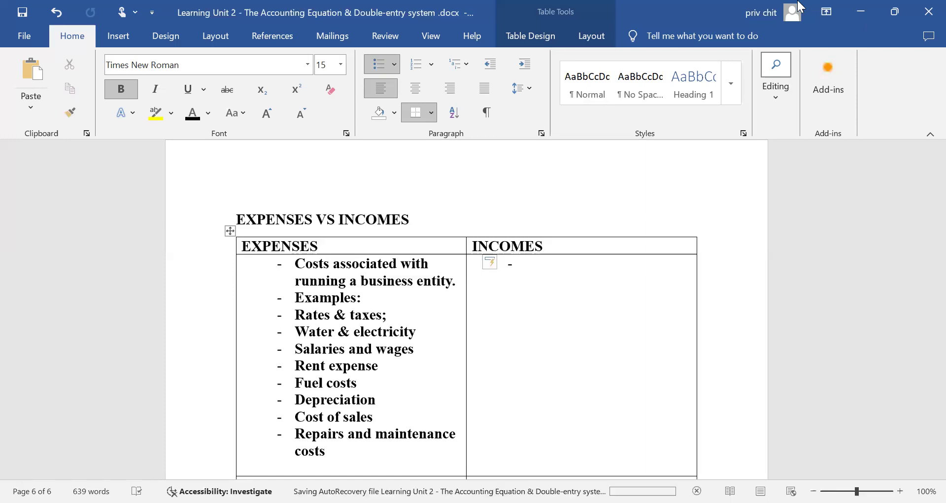
pyautogui.write('Revenu')
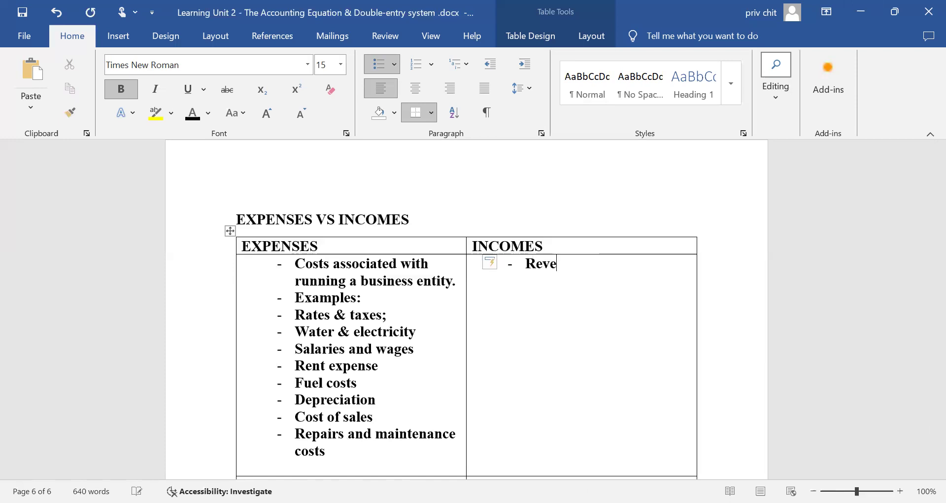
pyautogui.write('generated b')
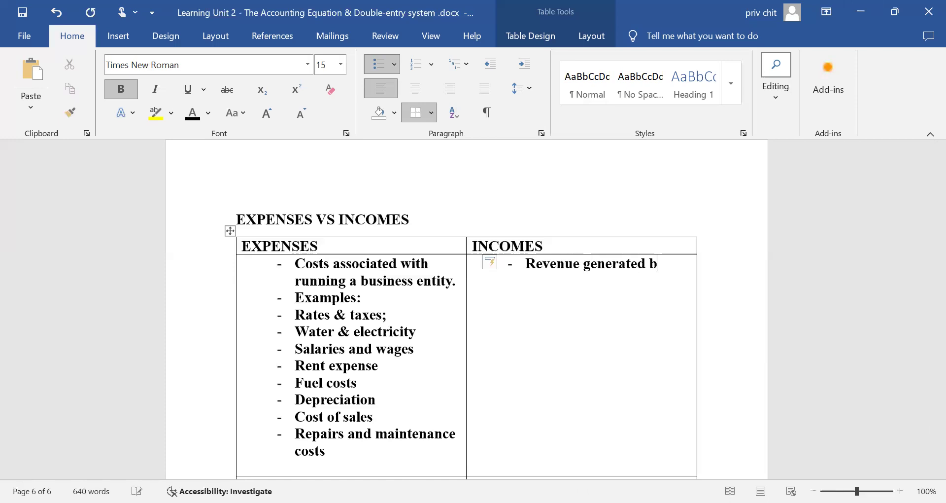
pyautogui.write('y the business')
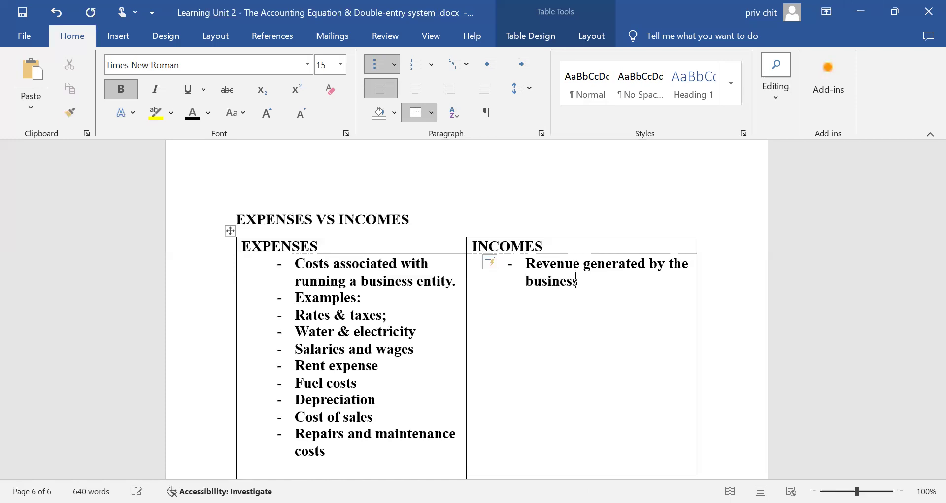
pyautogui.write(' in the course of run')
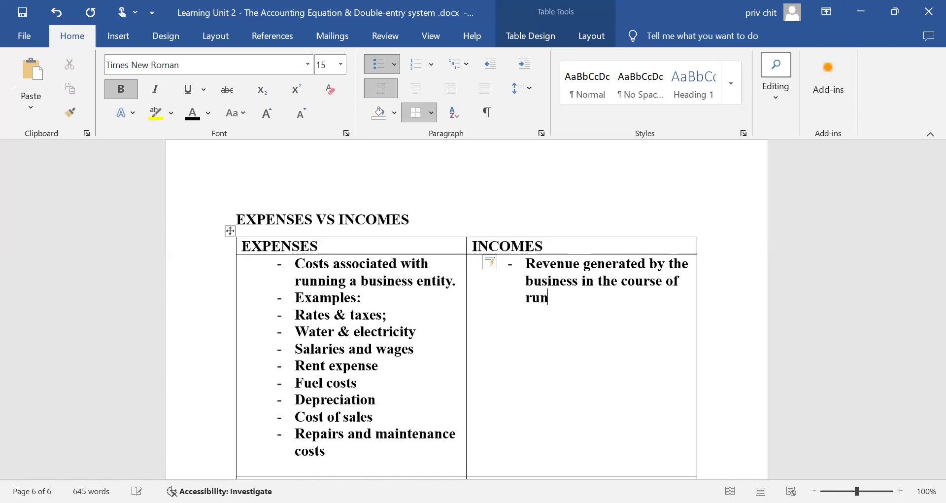
pyautogui.write('ning a')
pyautogui.press('BackSpace')
pyautogui.write('operations.')
pyautogui.press('Return')
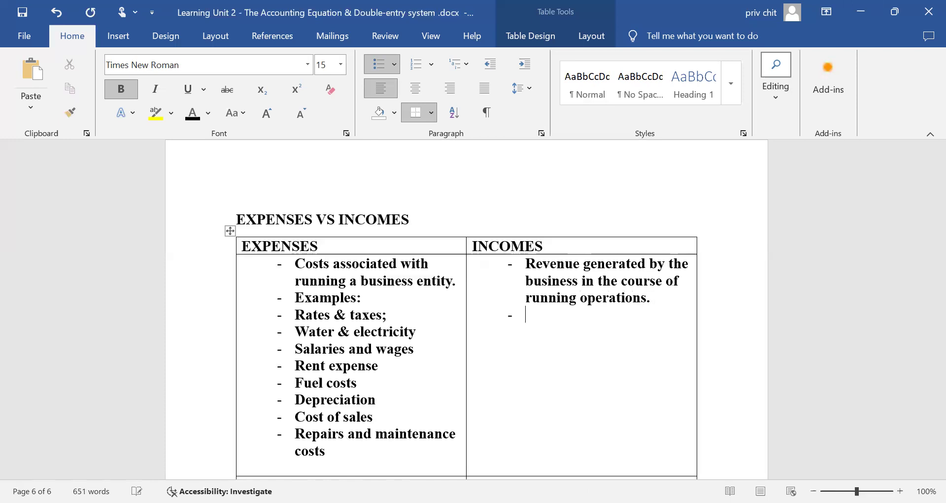
# Add the bullets "Sales;" and "Service fees;" below the incomes definition.
pyautogui.write('Sales;')
pyautogui.press('Return')
pyautogui.write('Servi')
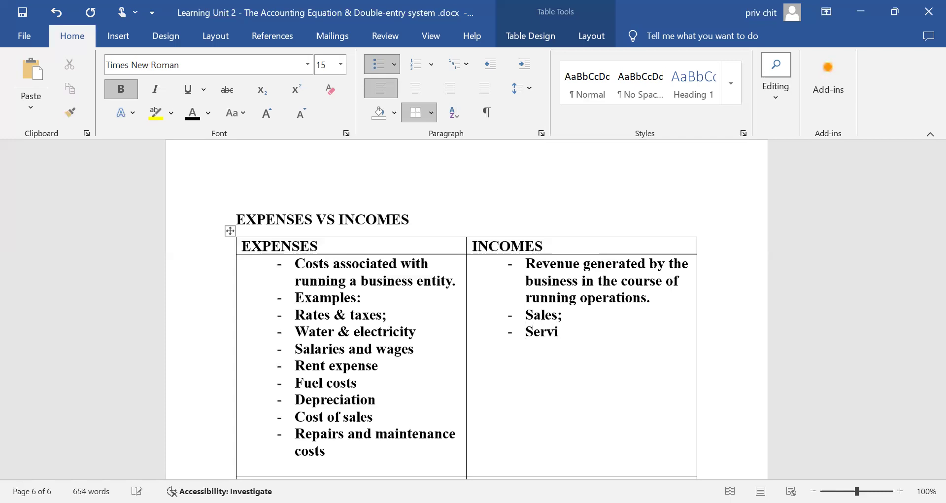
pyautogui.write('ce fees;')
pyautogui.press('Return')
# Add the bullets "Profit on sale of an asset" and "Credit losses recovered" to the incomes list.
pyautogui.write('Profit on sak')
pyautogui.press('BackSpace')
pyautogui.write('le of an asset')
pyautogui.press('Return')
pyautogui.write('Credit losses recovered')
pyautogui.press('Return')
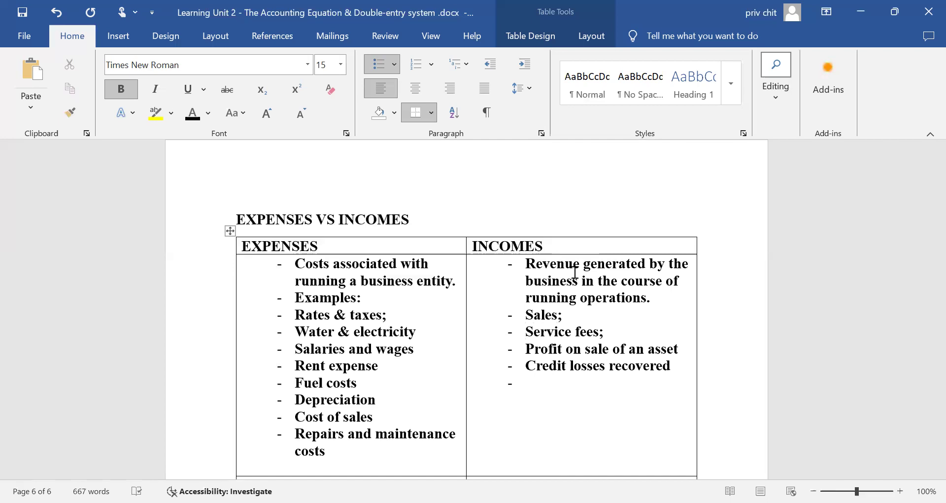
# Add the bullets "Dividends received" and "Interest income" to the incomes list and save the document.
pyautogui.write('Dividends received')
pyautogui.press('Return')
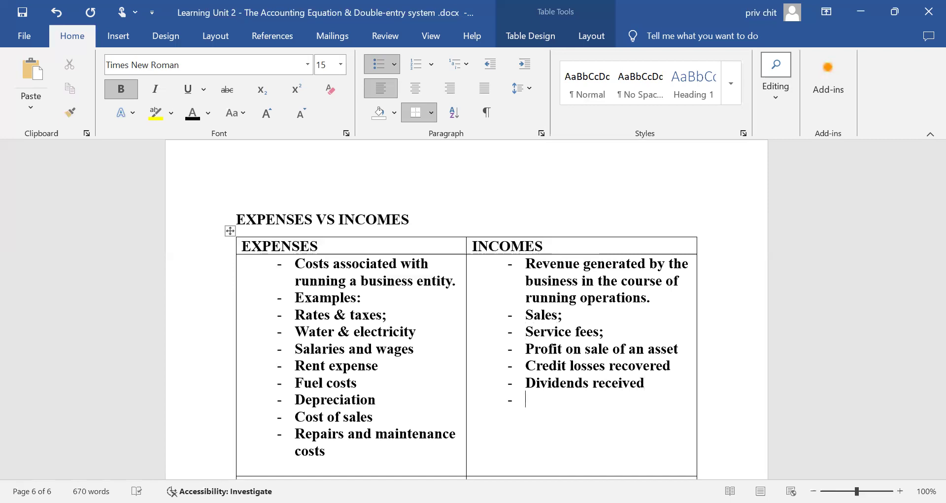
pyautogui.write('Interes')
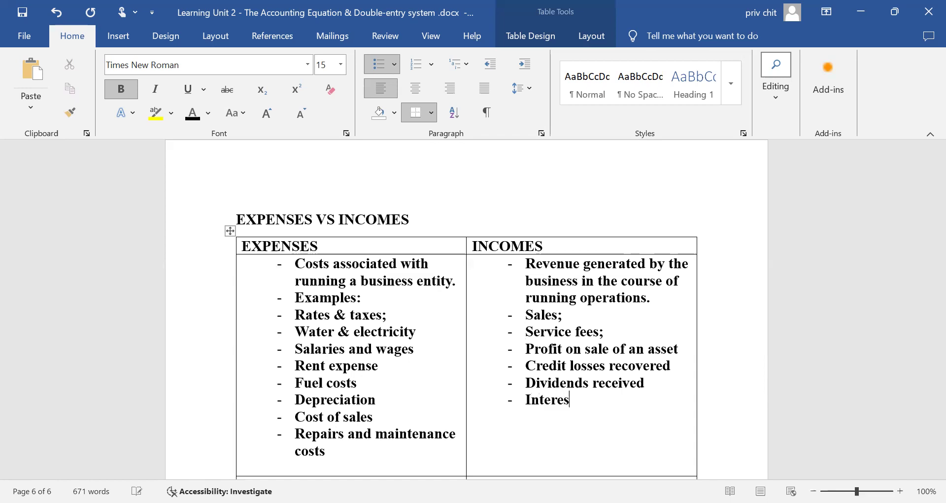
pyautogui.write('t income')
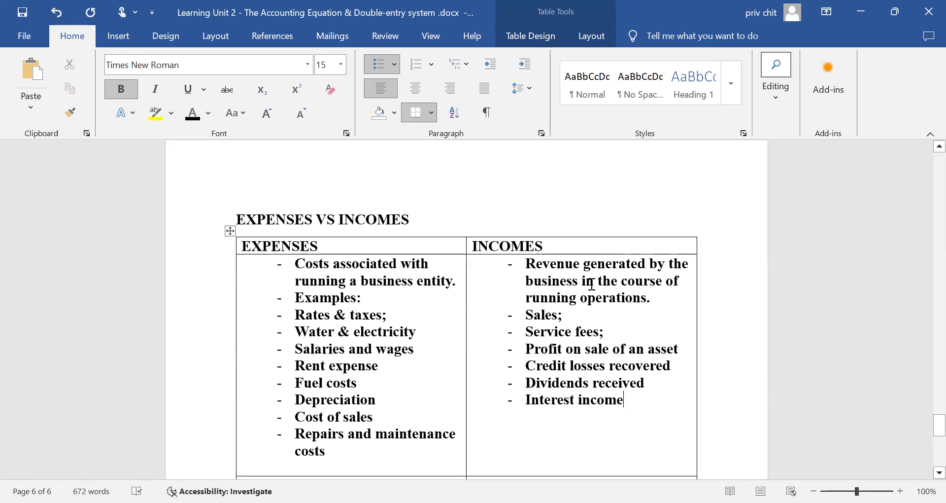
pyautogui.click(347, 464)
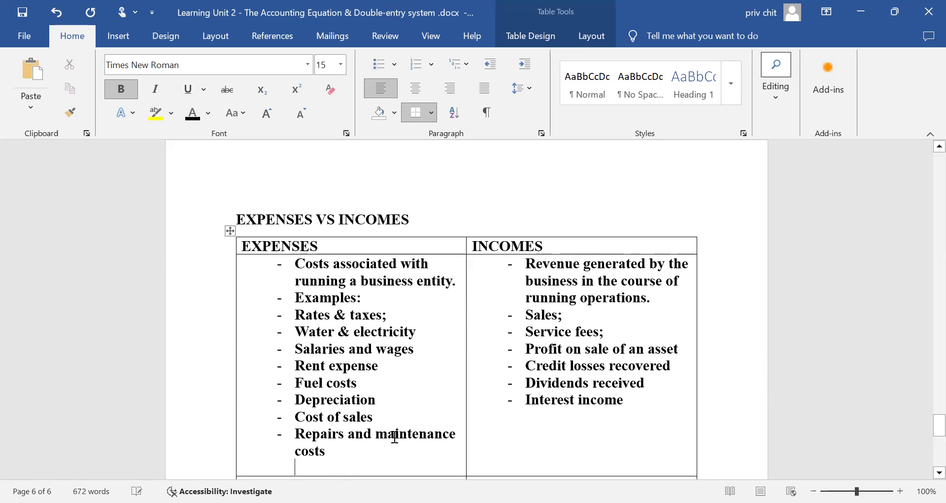
pyautogui.click(22, 12)
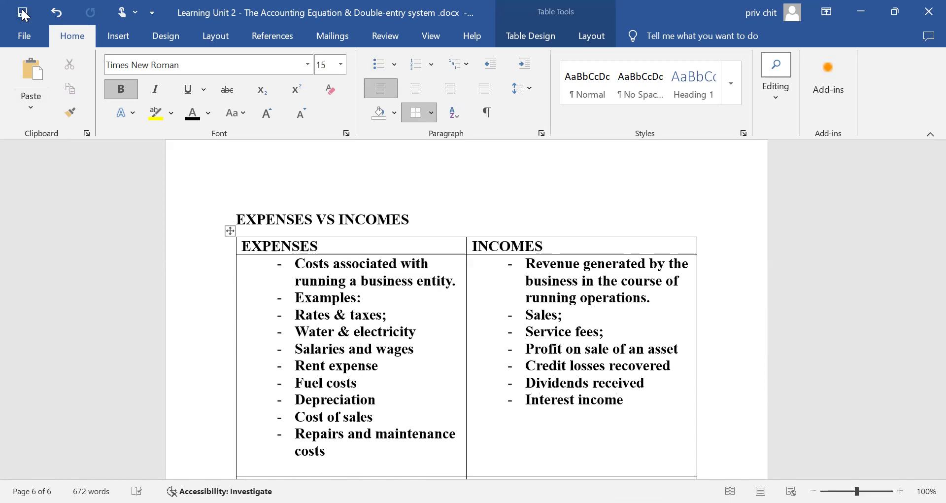
# Change the font color of the "EXPENSES" table header to the standard red.
pyautogui.moveTo(281, 245); pyautogui.dragTo(241, 249)
pyautogui.click(386, 242)
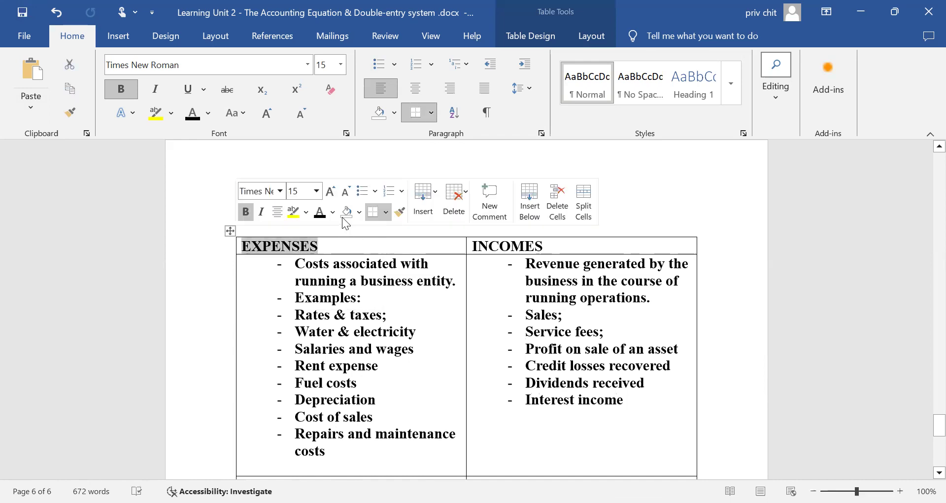
pyautogui.click(333, 213)
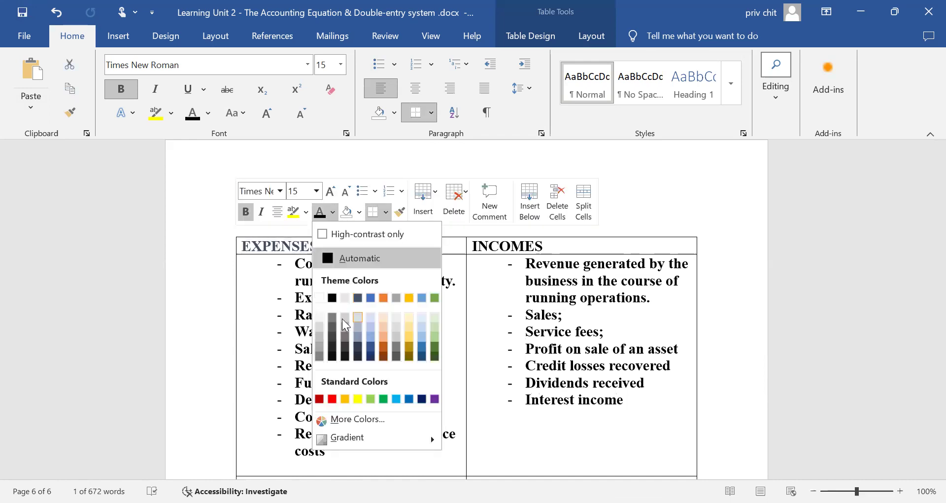
pyautogui.click(331, 400)
pyautogui.click(508, 359)
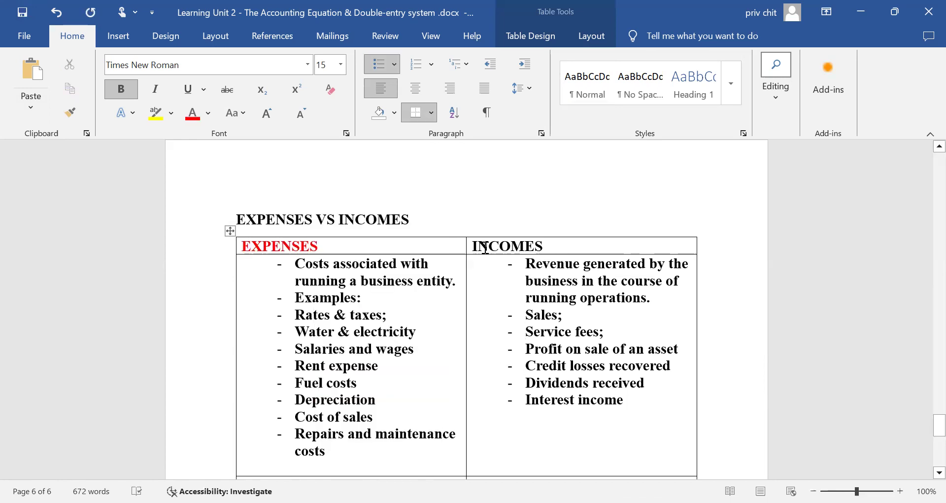
# Change the font color of the "INCOMES" table header to the standard green and save the document.
pyautogui.moveTo(472, 246); pyautogui.dragTo(566, 234)
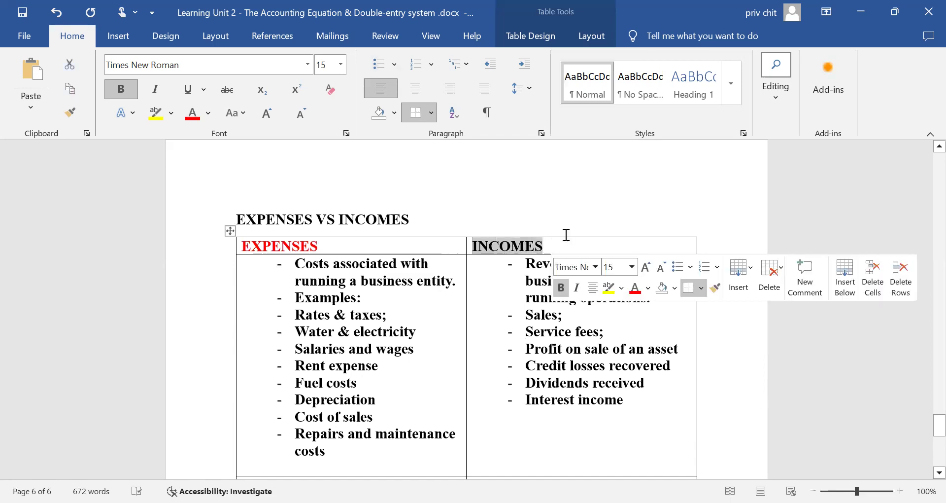
pyautogui.click(648, 289)
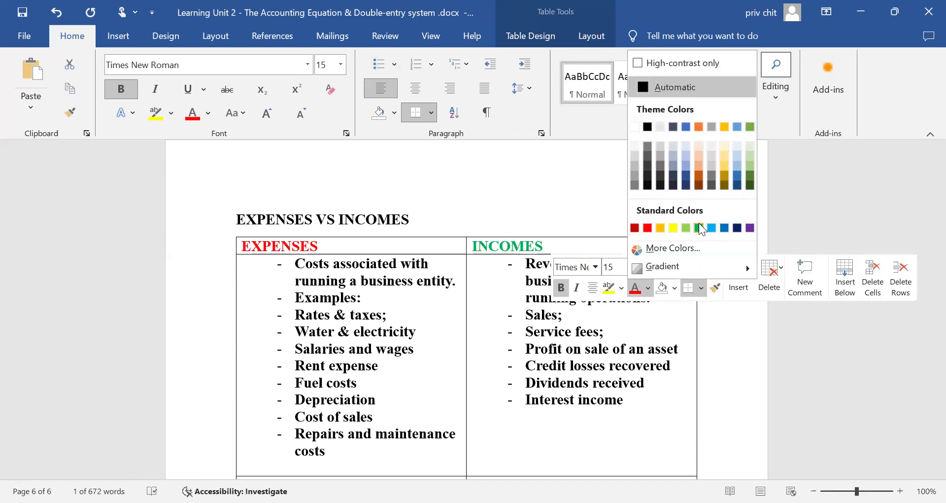
pyautogui.click(699, 227)
pyautogui.scroll(-3, 486, 397)
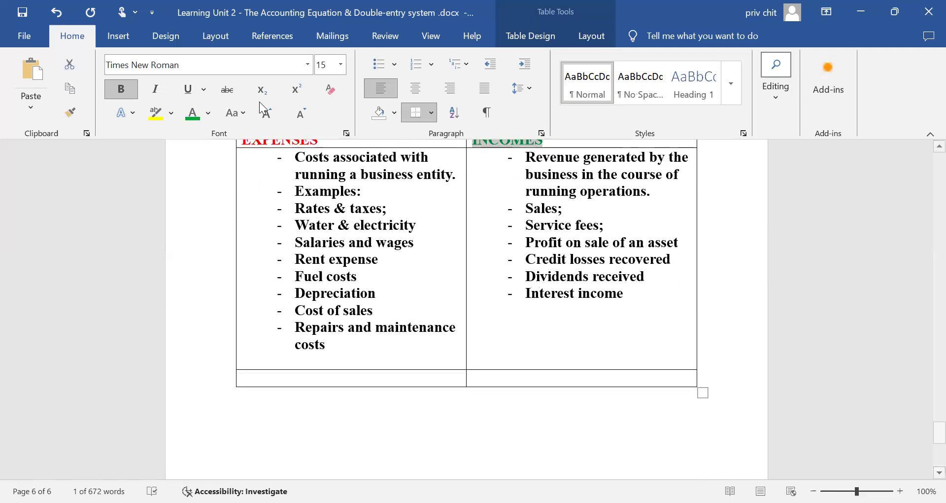
pyautogui.click(22, 13)
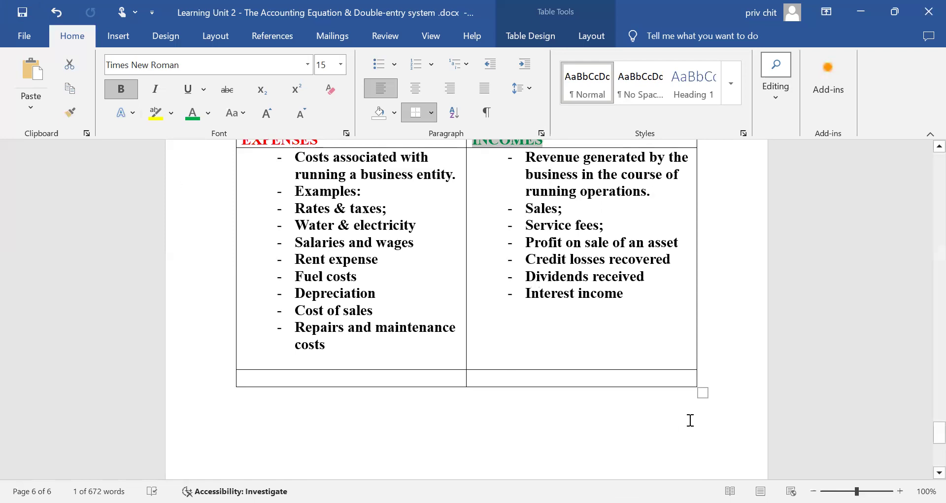
# Delete the empty last row of the Expenses vs Incomes table and add blank lines below the table.
pyautogui.moveTo(622, 379); pyautogui.dragTo(309, 372)
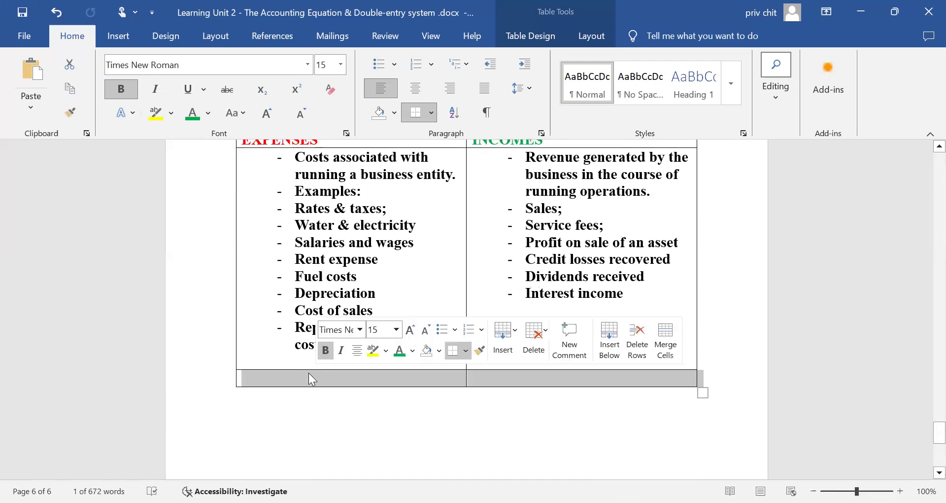
pyautogui.press('BackSpace')
pyautogui.press('Return')
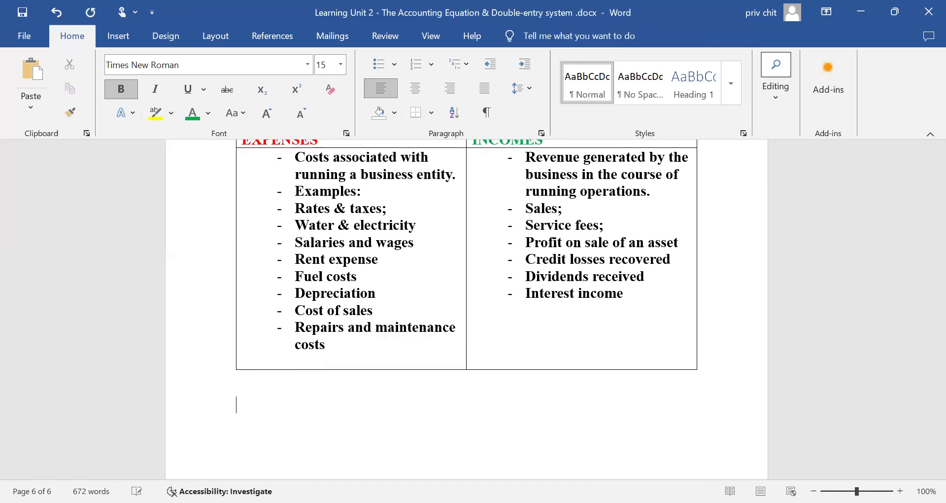
pyautogui.press('Return')
pyautogui.press('Return')
pyautogui.press('Return')
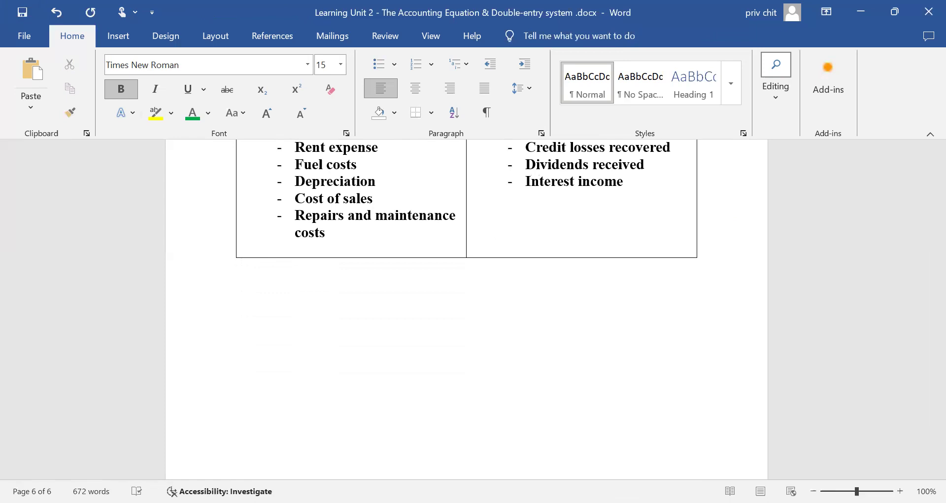
# Write the heading "Example 2.12." on the line below the Expenses vs Incomes table.
pyautogui.write('ExAMP')
pyautogui.press('BackSpace')
pyautogui.press('BackSpace')
pyautogui.press('BackSpace')
pyautogui.write('ample 2.12.')
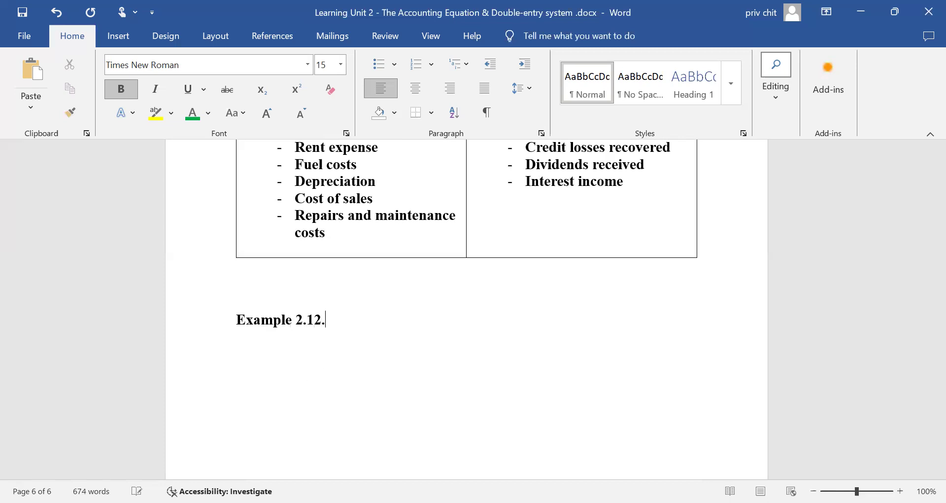